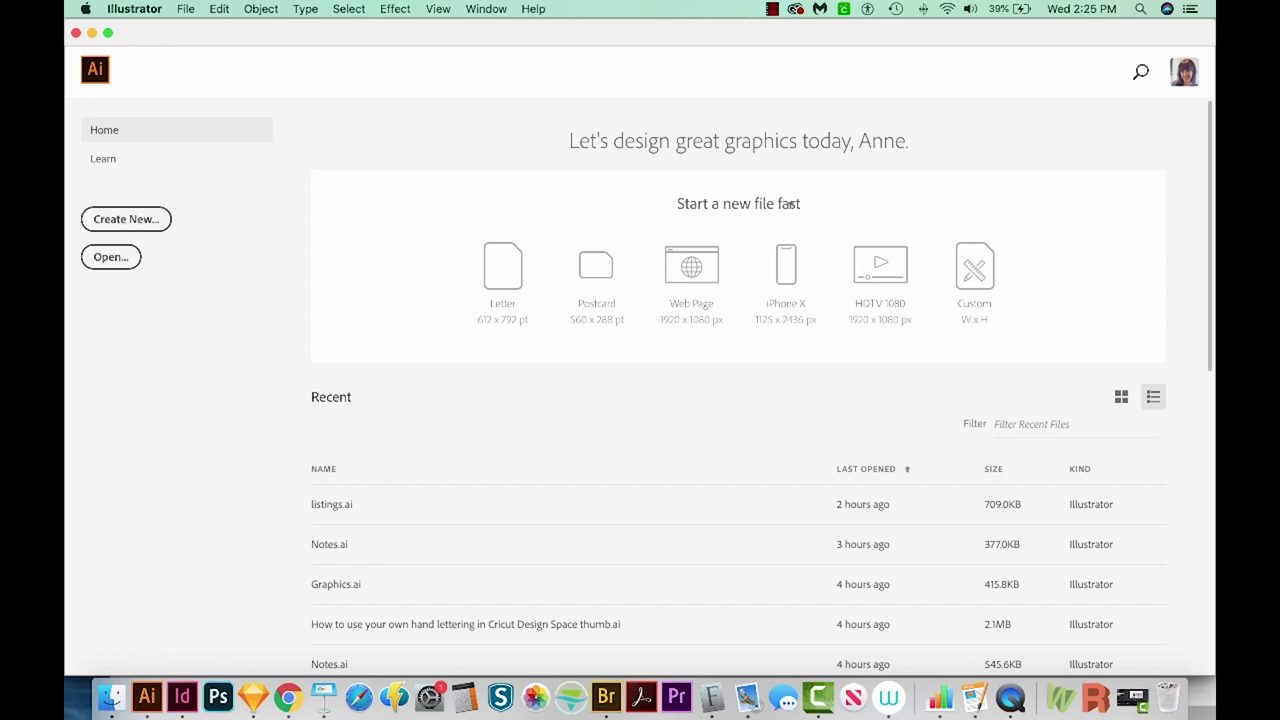
Create a new blank Letter-size (612 x 792 pt, CMYK) print document.
{"action": "left_click", "coordinate": [133, 222]}
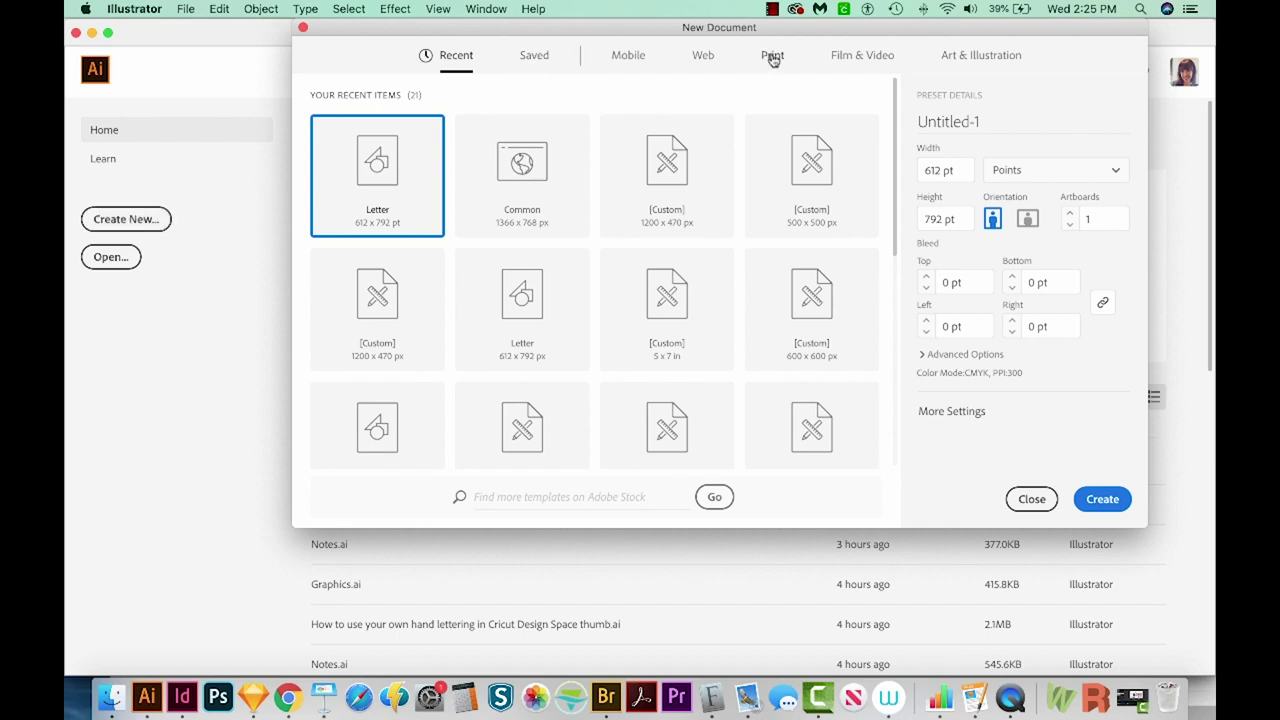
{"action": "left_click", "coordinate": [772, 57]}
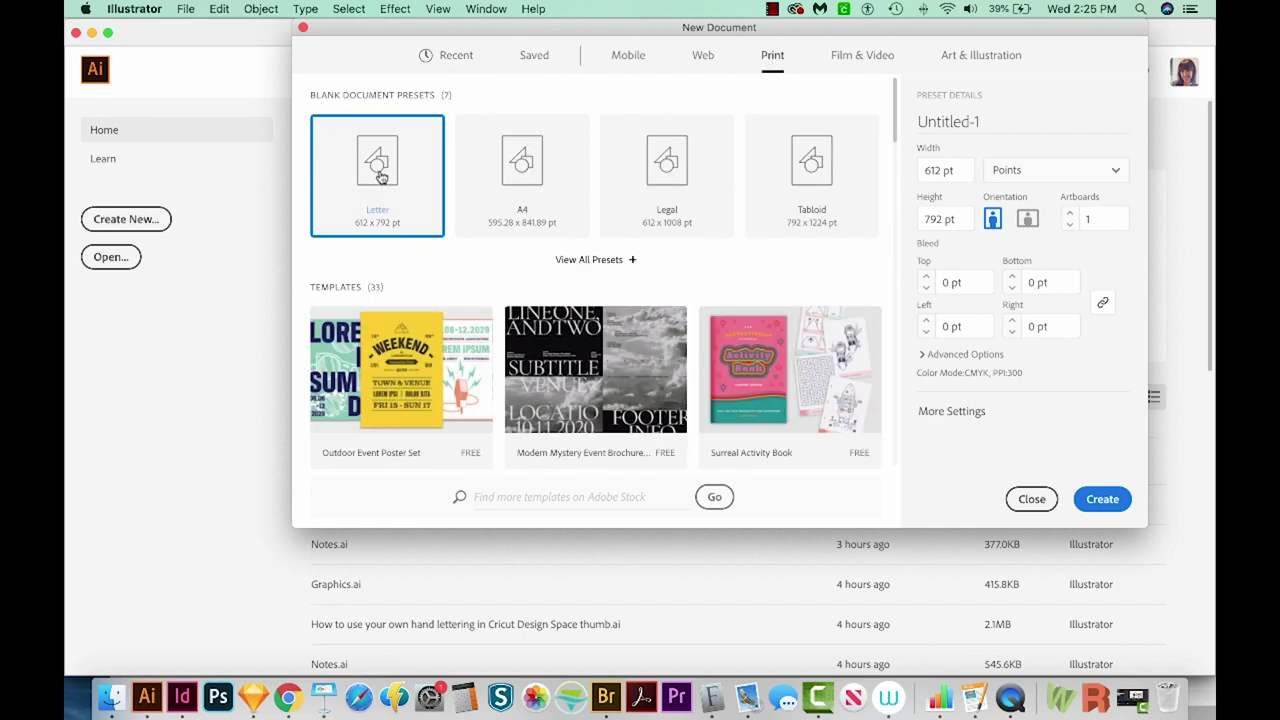
{"action": "left_click", "coordinate": [1104, 507]}
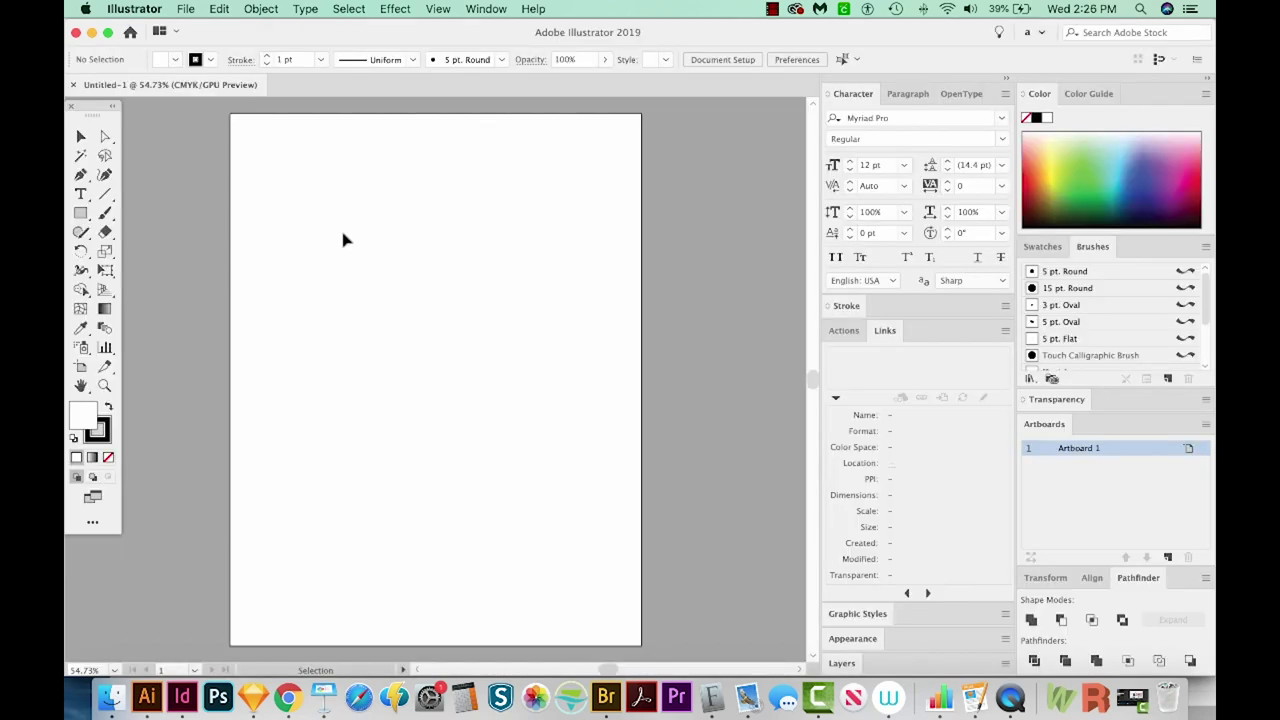
{"action": "left_click", "coordinate": [489, 10]}
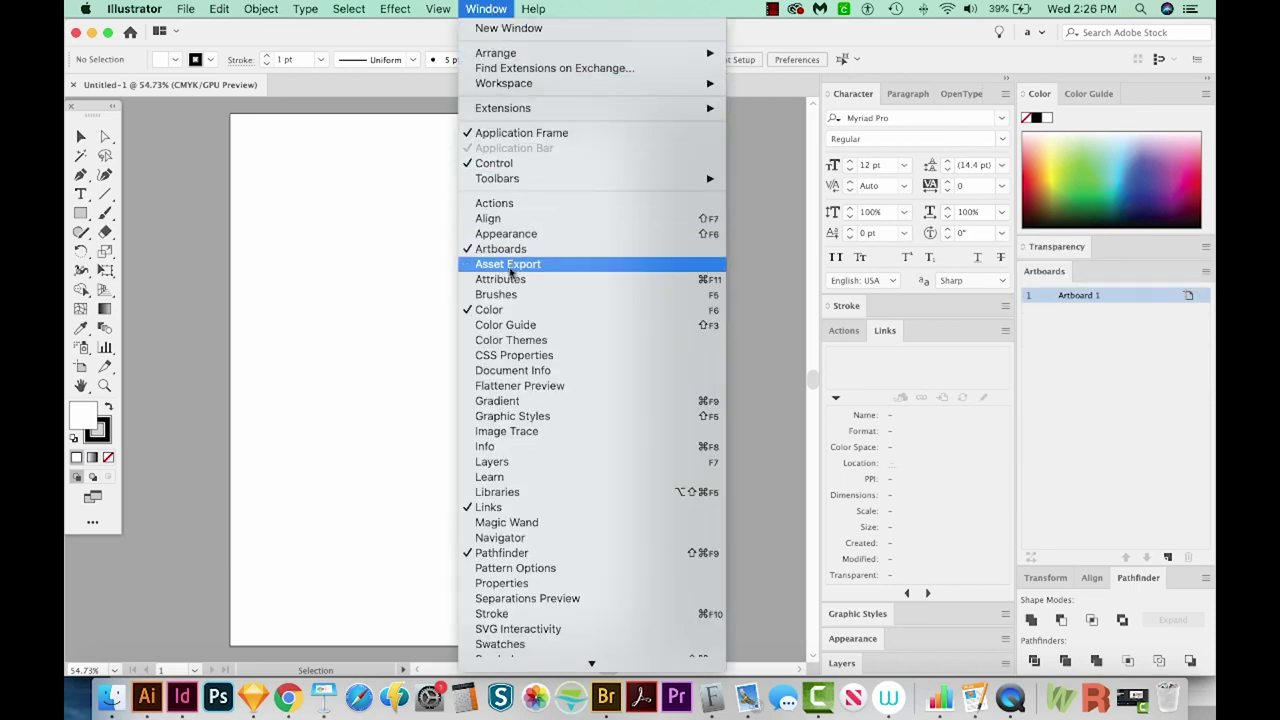
Load the Artistic_Calligraphic brush library and make 10 pt. Round the current brush.
{"action": "left_click", "coordinate": [510, 295]}
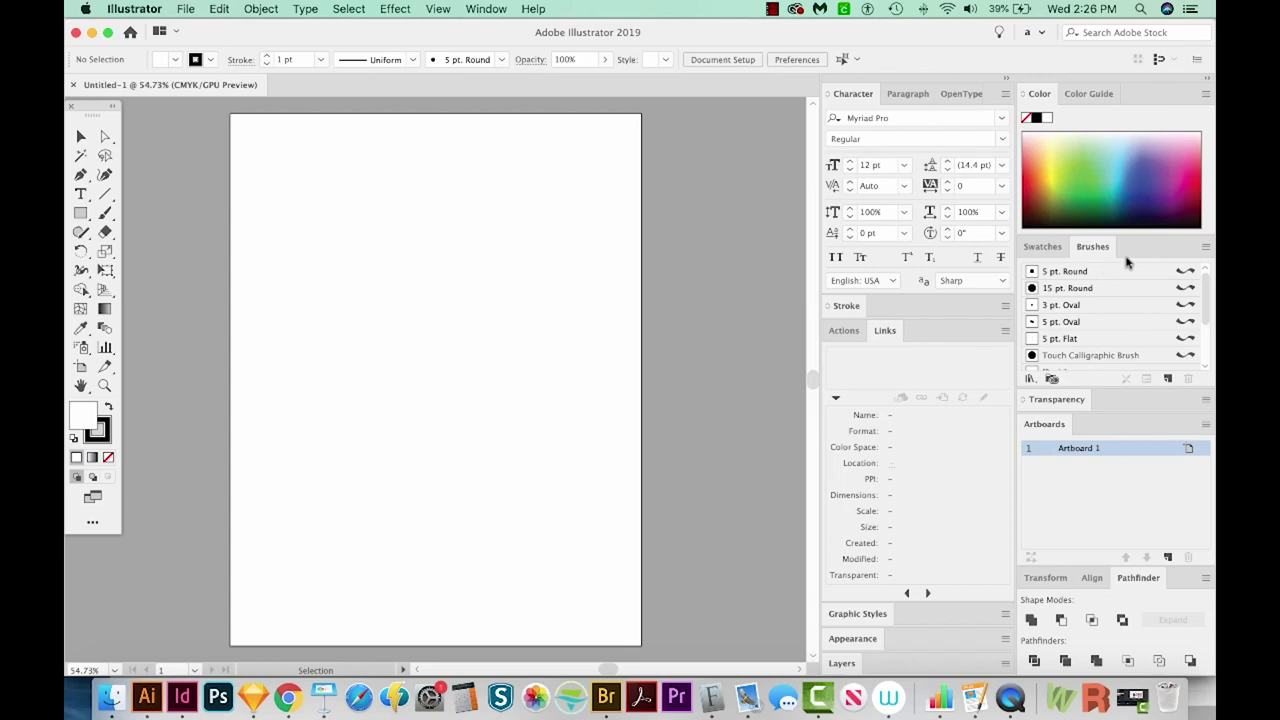
{"action": "left_click", "coordinate": [1207, 249]}
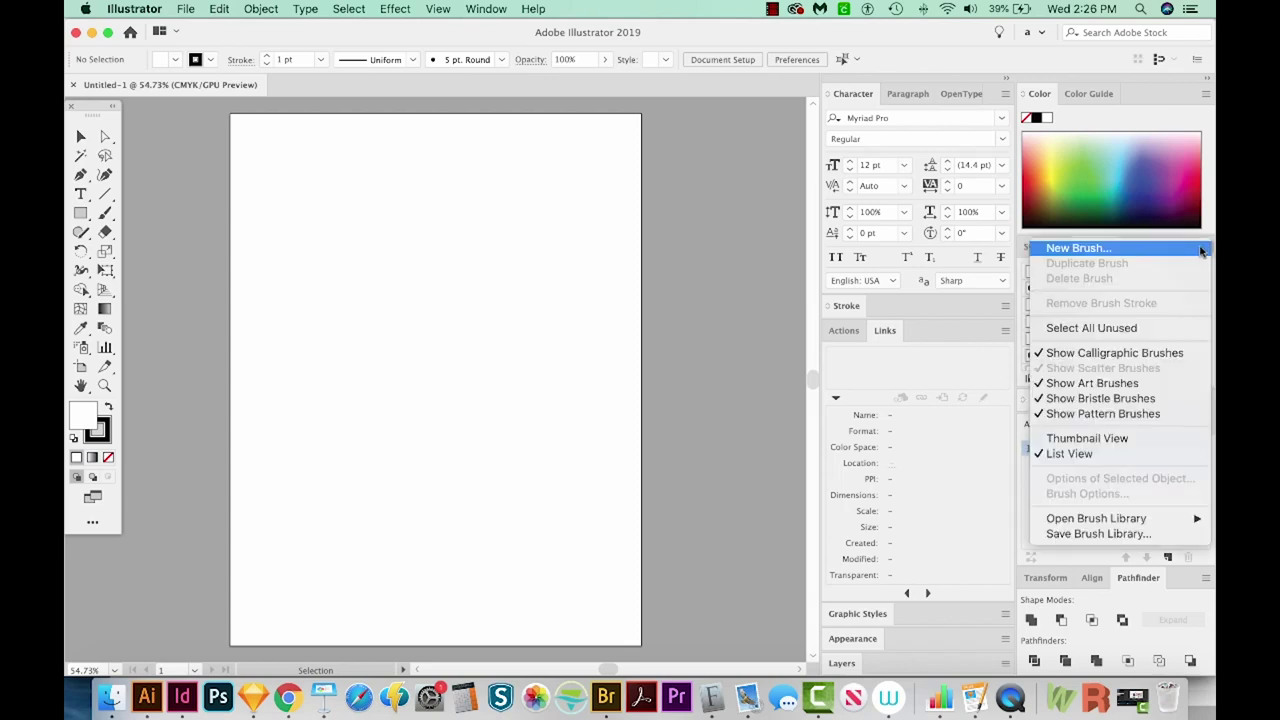
{"action": "mouse_move", "coordinate": [1112, 520]}
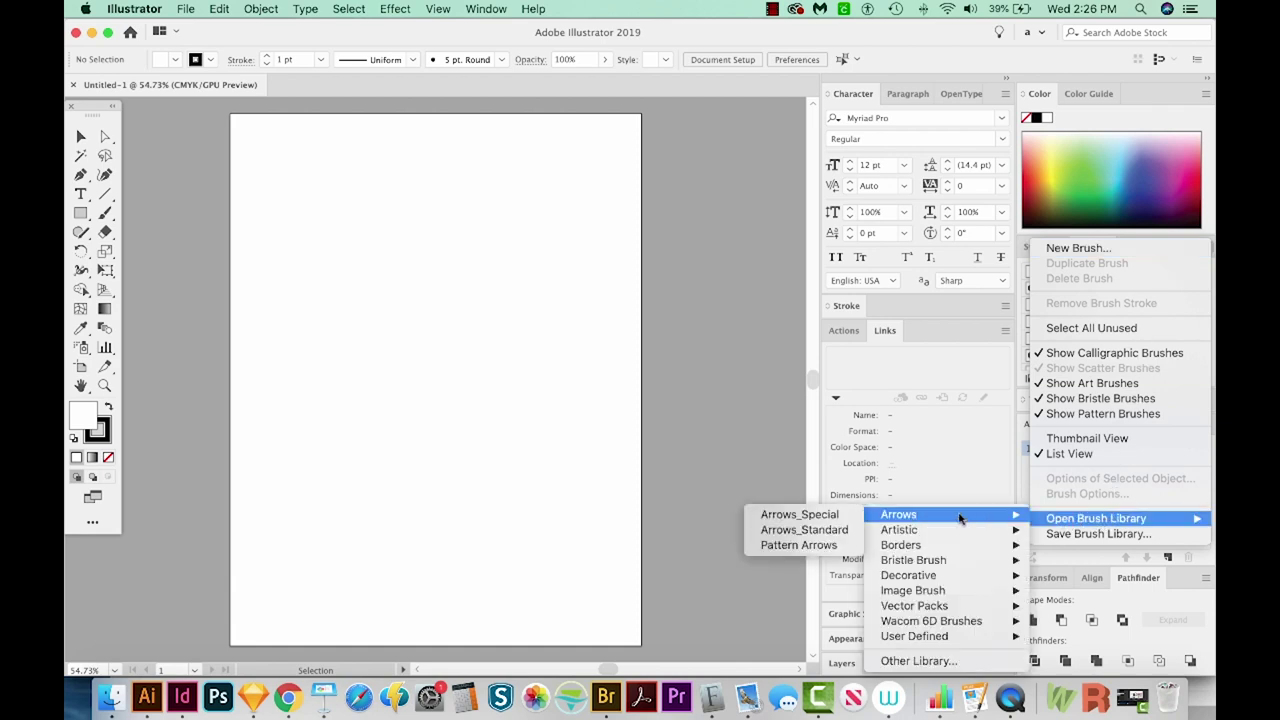
{"action": "mouse_move", "coordinate": [955, 533]}
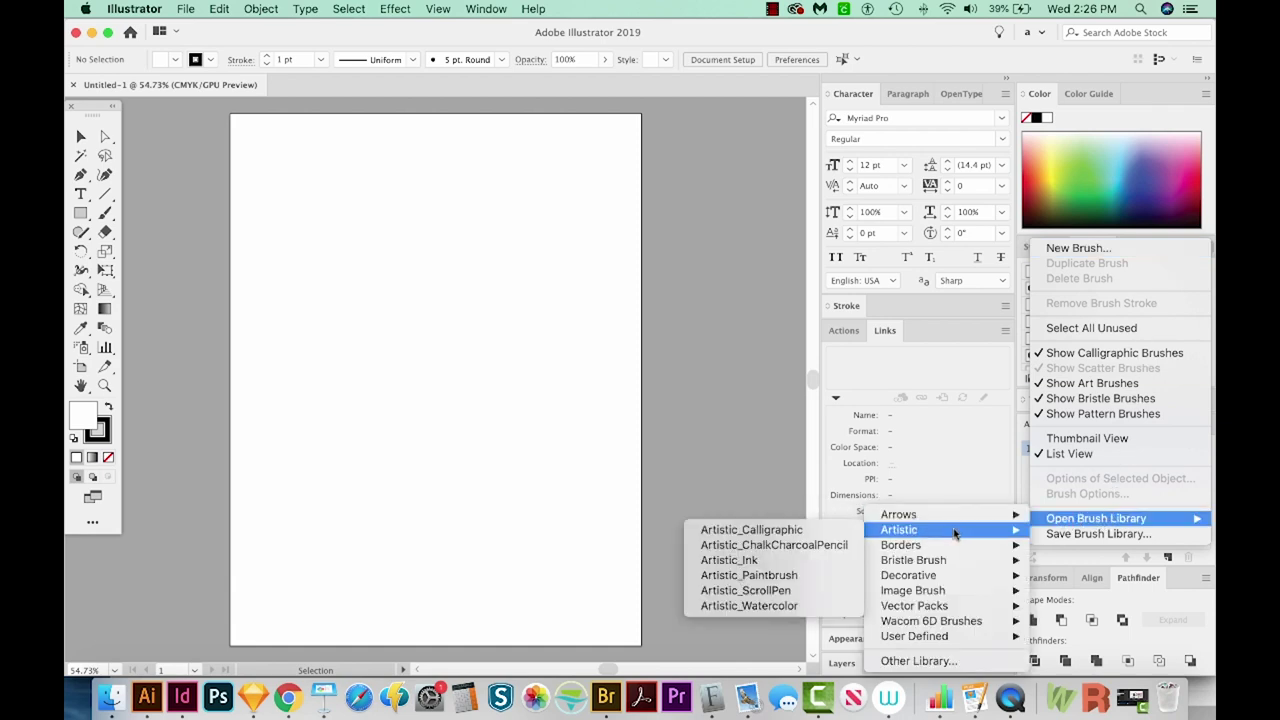
{"action": "left_click", "coordinate": [778, 531]}
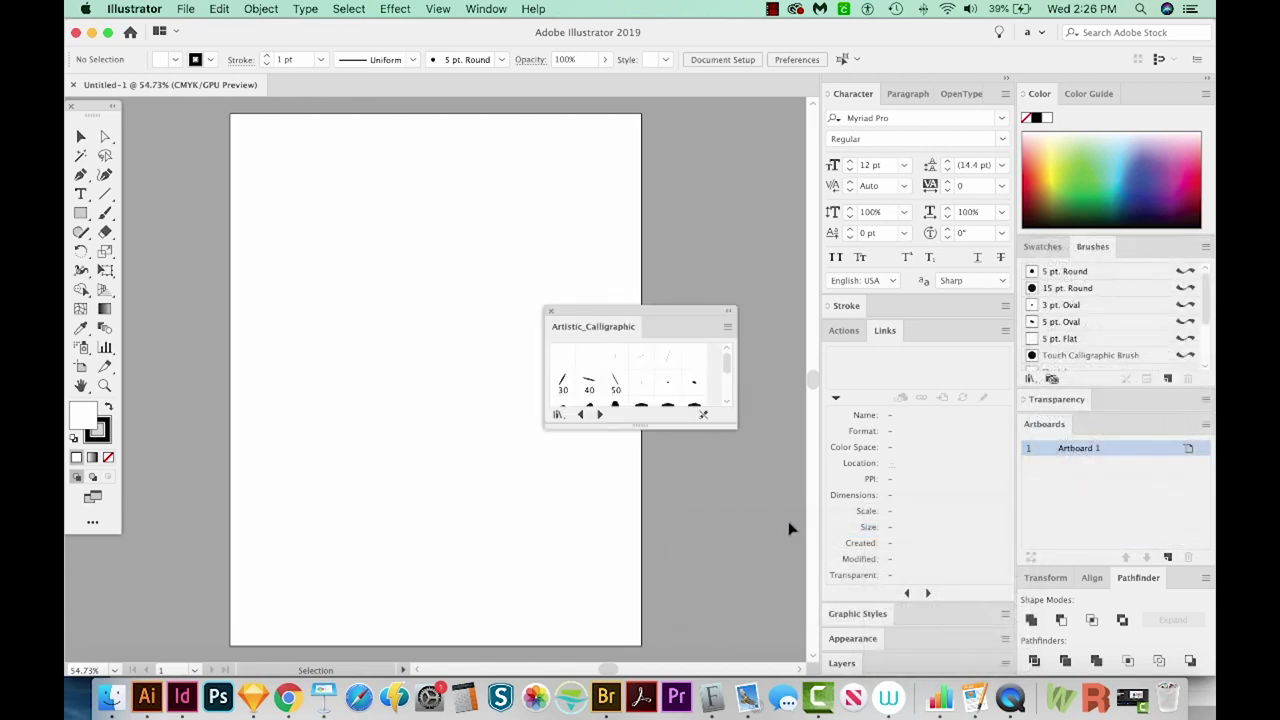
{"action": "left_click_drag", "start_coordinate": [647, 314], "coordinate": [728, 216]}
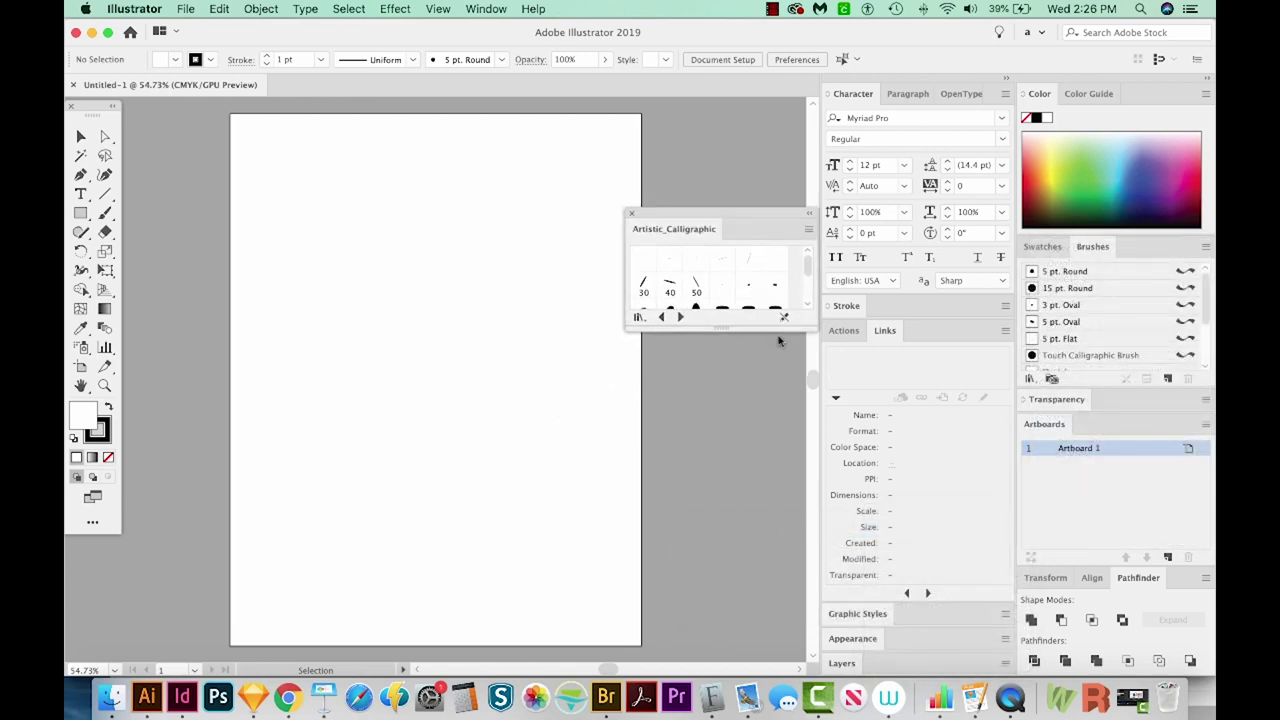
{"action": "mouse_move", "coordinate": [797, 326]}
{"action": "left_mouse_down"}
{"action": "mouse_move", "coordinate": [766, 440]}
{"action": "mouse_move", "coordinate": [778, 418]}
{"action": "left_mouse_up"}
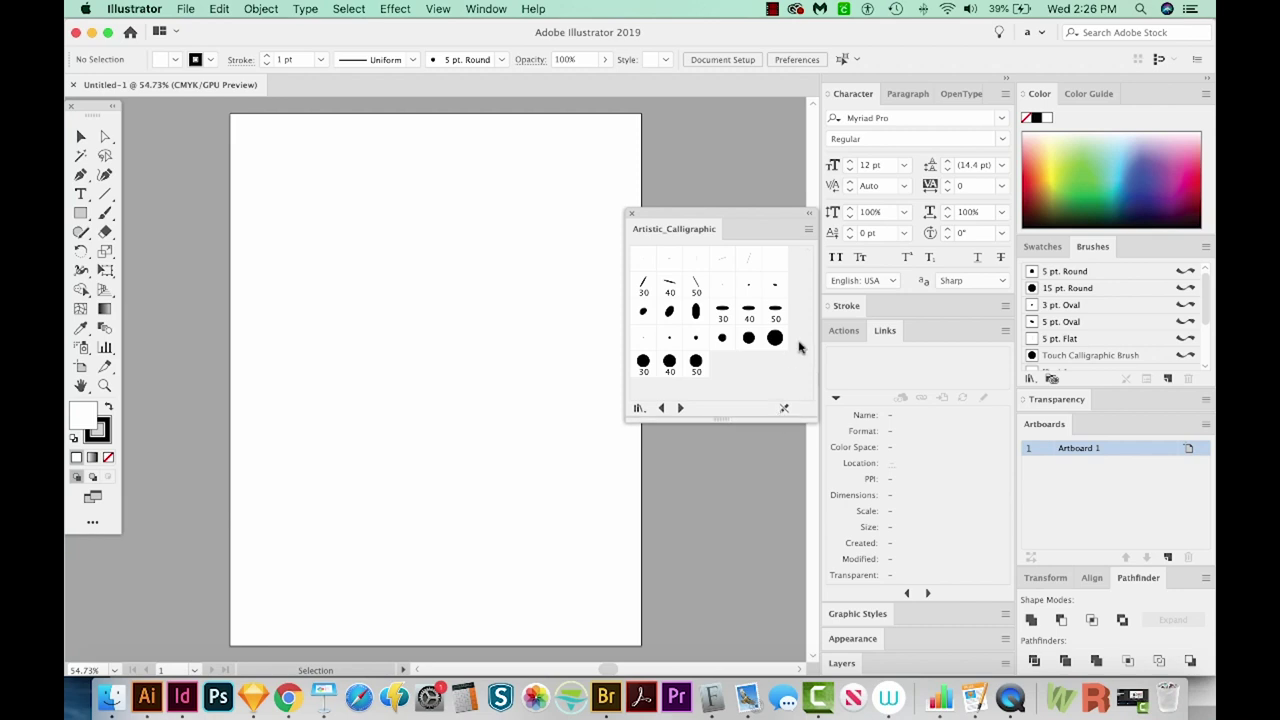
{"action": "left_click", "coordinate": [722, 340]}
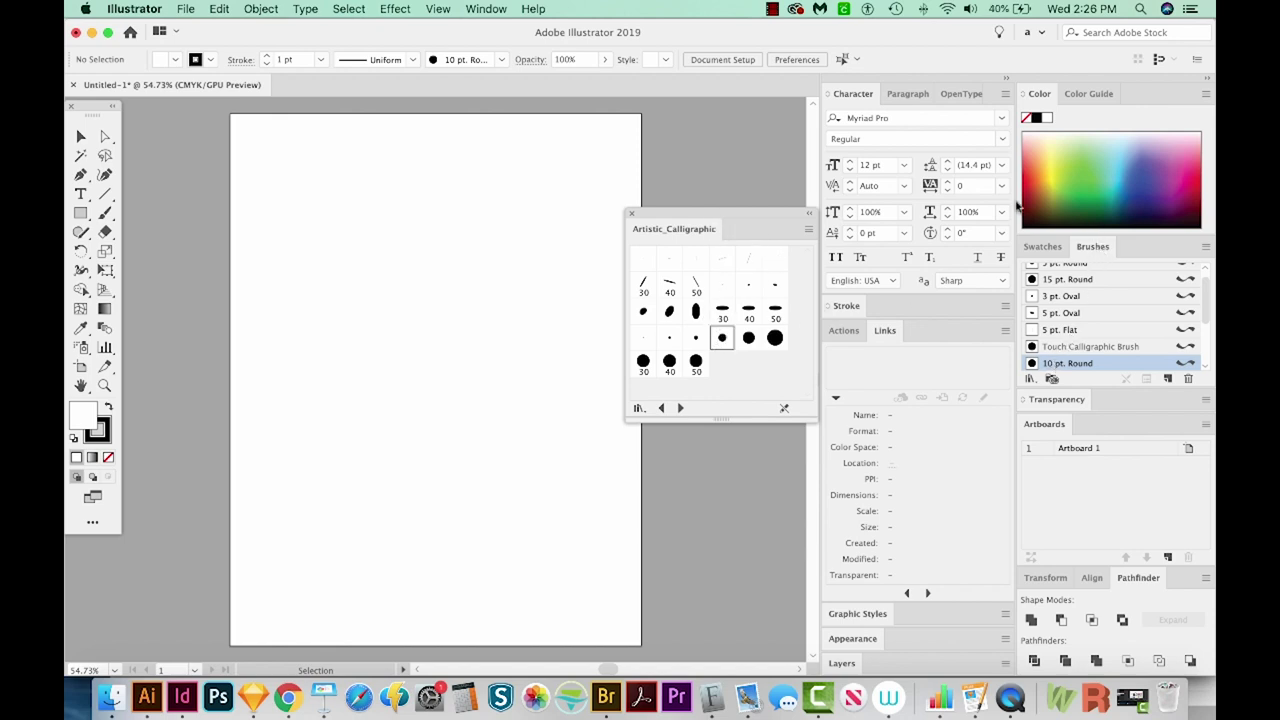
{"action": "left_click", "coordinate": [631, 216]}
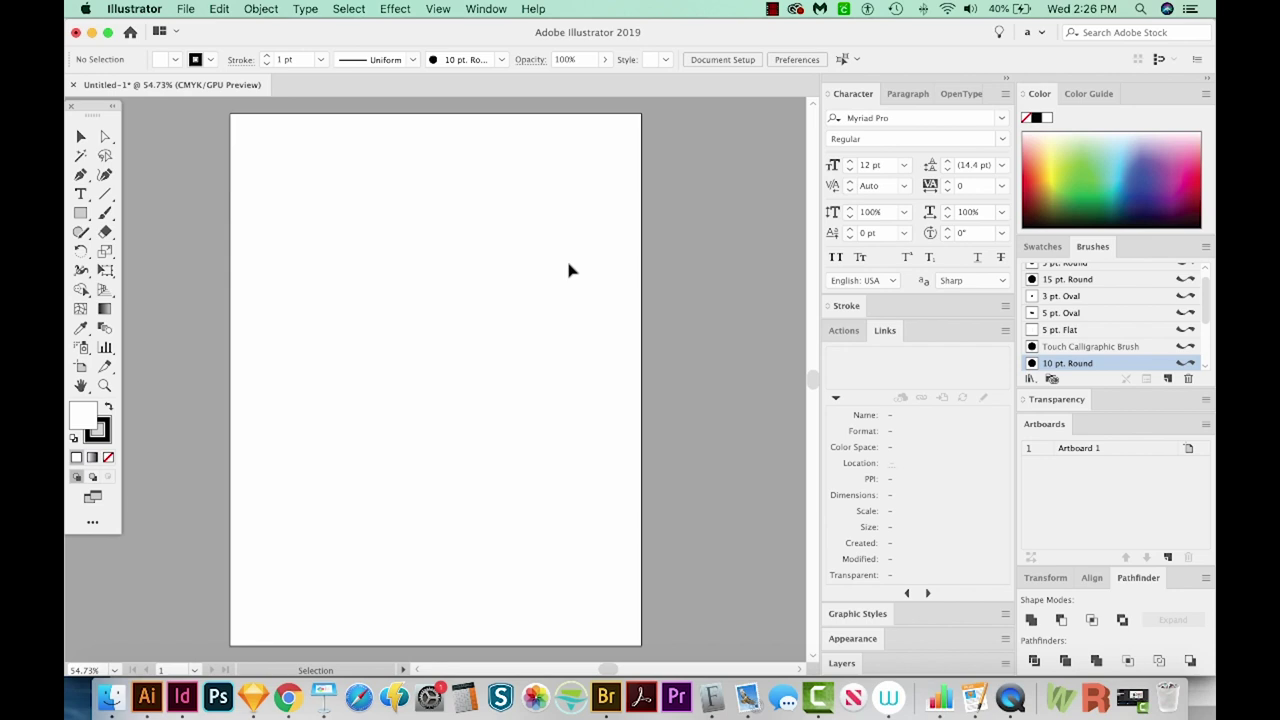
Accept the Paintbrush Tool Options and paint the curved arrow shaft with the 10 pt. Round brush.
{"action": "key", "text": "b"}
{"action": "key", "text": "Return"}
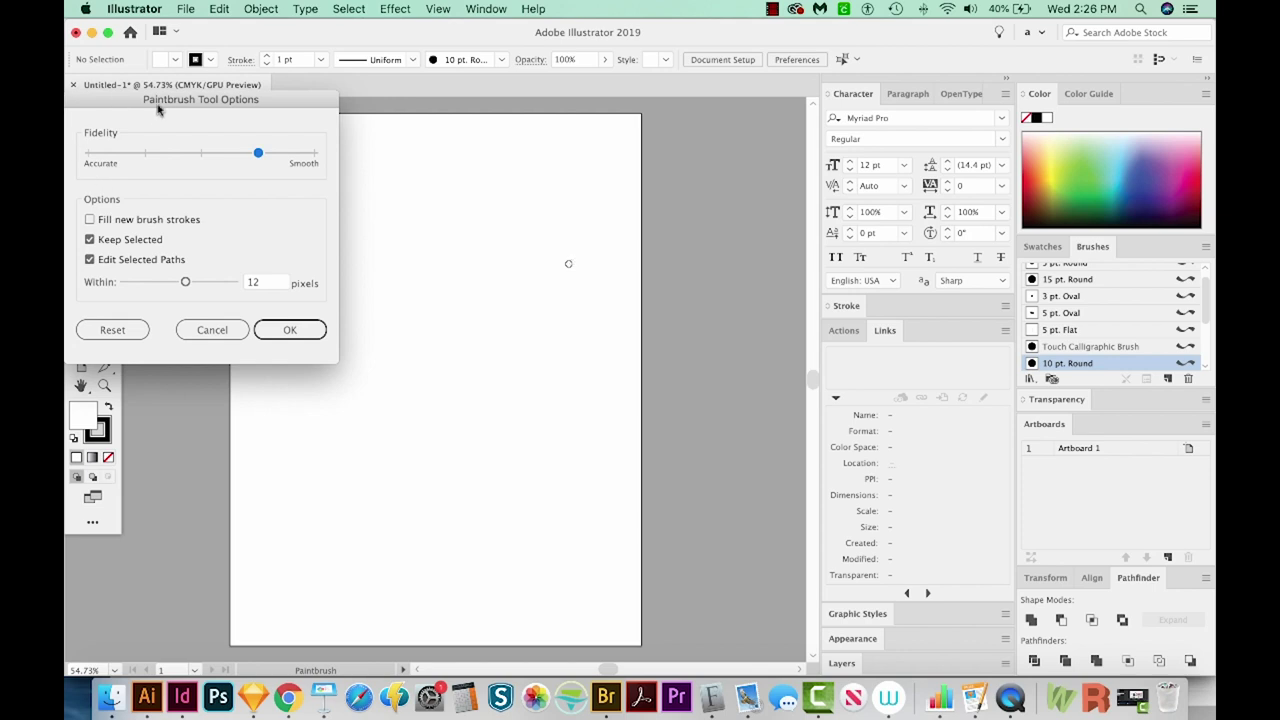
{"action": "mouse_move", "coordinate": [171, 96]}
{"action": "left_mouse_down"}
{"action": "mouse_move", "coordinate": [249, 135]}
{"action": "mouse_move", "coordinate": [306, 185]}
{"action": "left_mouse_up"}
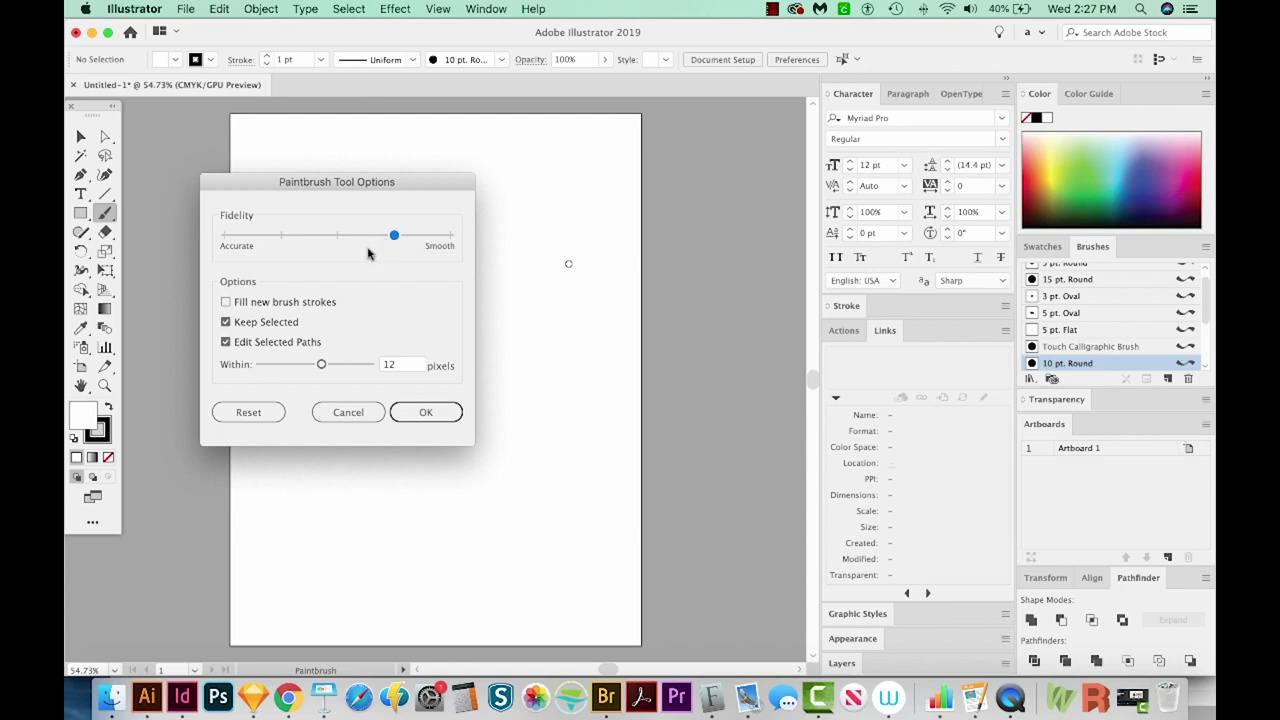
{"action": "left_click", "coordinate": [425, 412]}
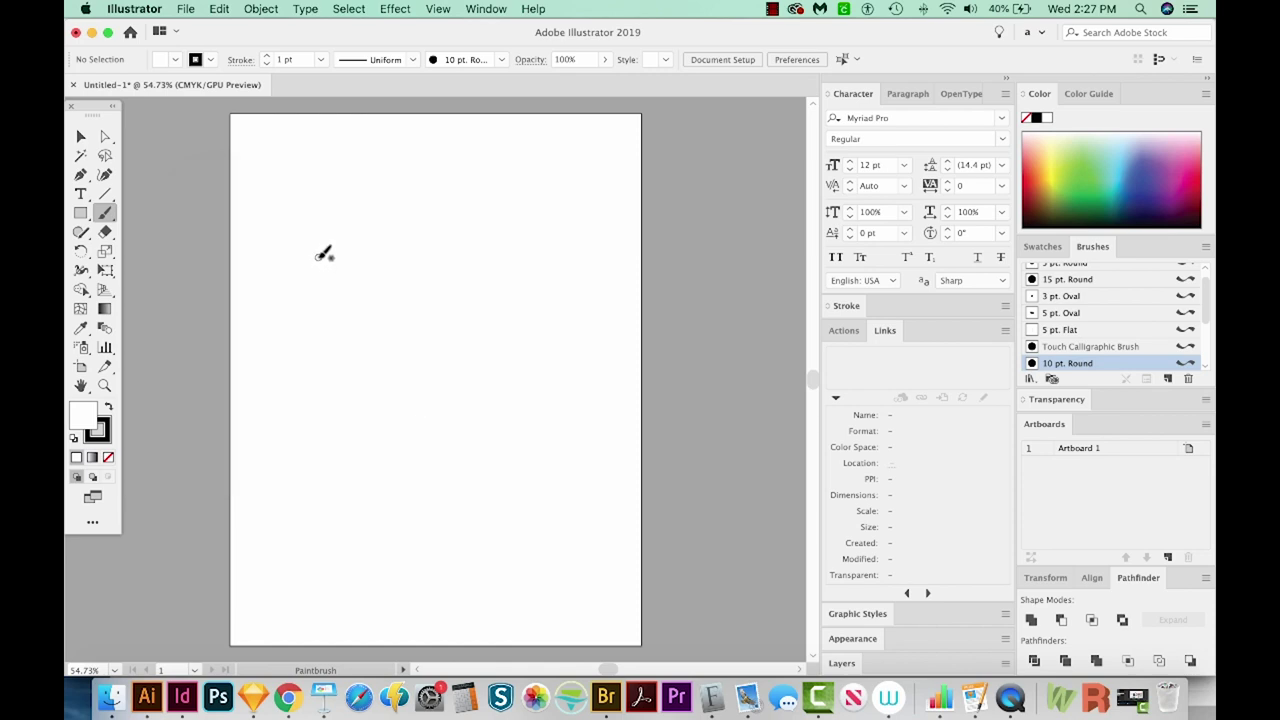
{"action": "mouse_move", "coordinate": [306, 263]}
{"action": "left_mouse_down"}
{"action": "mouse_move", "coordinate": [425, 198]}
{"action": "mouse_move", "coordinate": [516, 181]}
{"action": "left_mouse_up"}
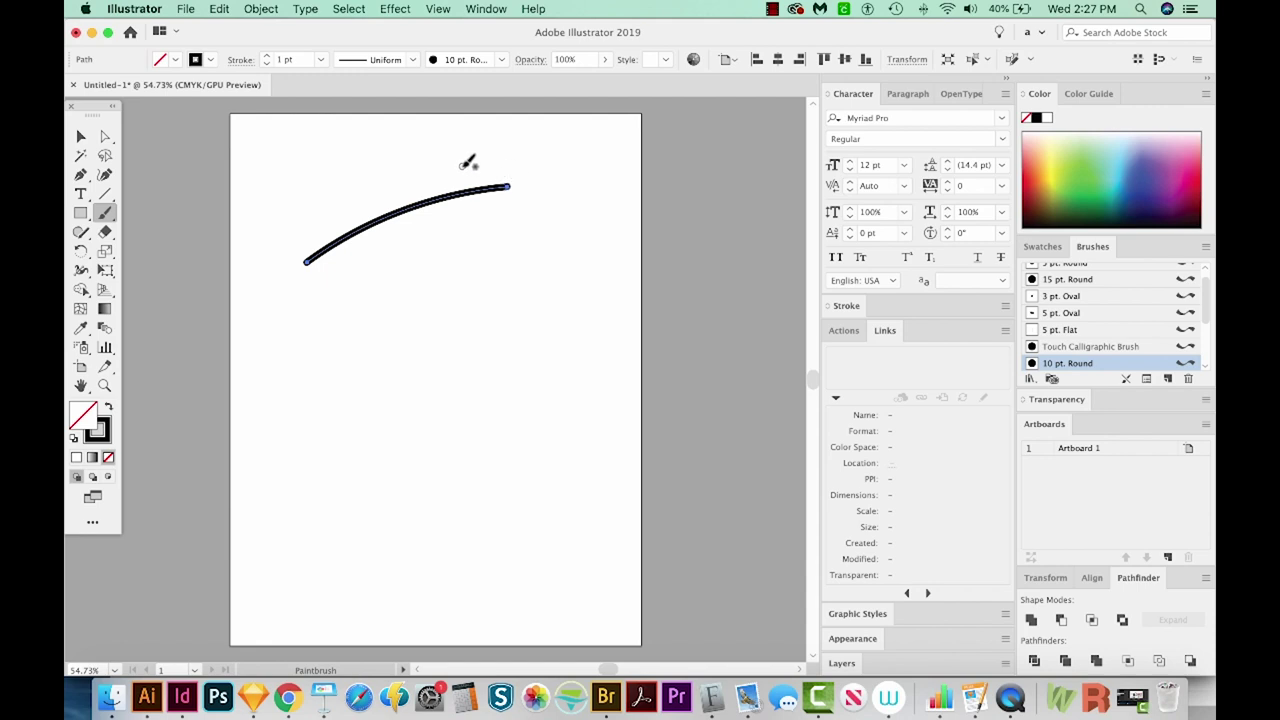
Paint the arrowhead at the shaft's right end and short feather strokes at the tail.
{"action": "mouse_move", "coordinate": [461, 170]}
{"action": "left_mouse_down"}
{"action": "mouse_move", "coordinate": [509, 186]}
{"action": "mouse_move", "coordinate": [480, 217]}
{"action": "mouse_move", "coordinate": [465, 163]}
{"action": "left_mouse_up"}
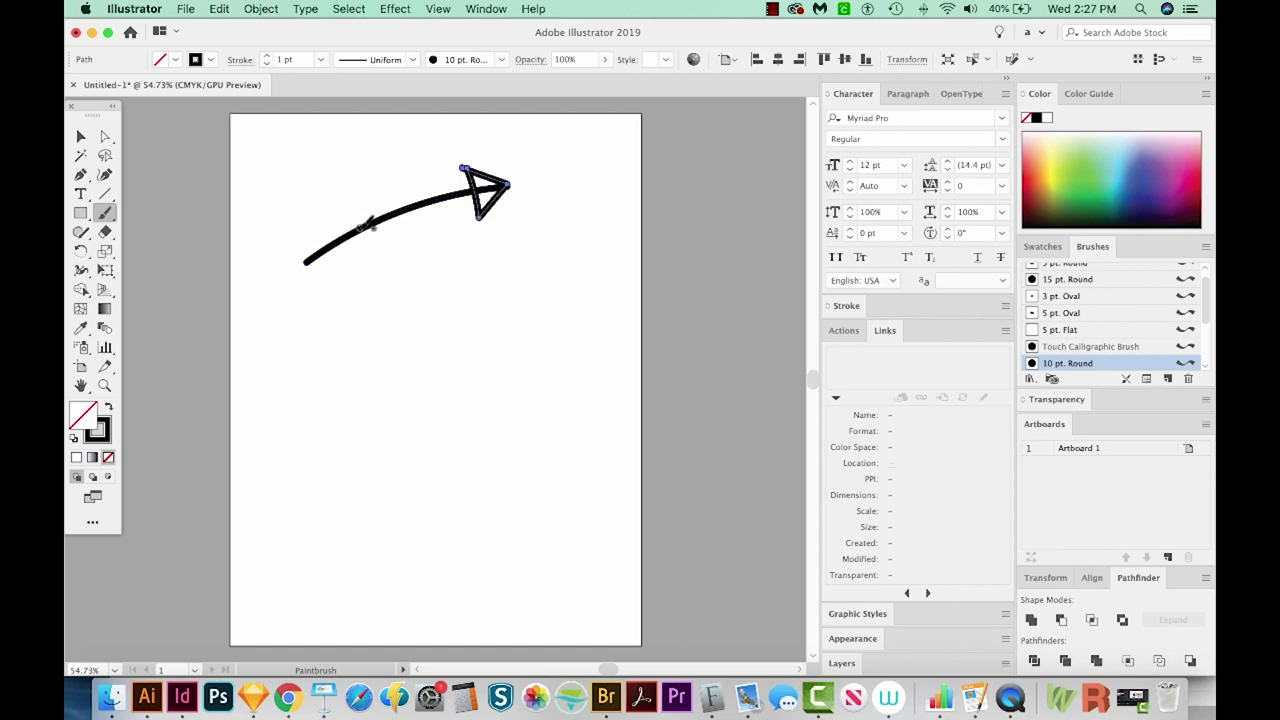
{"action": "mouse_move", "coordinate": [360, 229]}
{"action": "left_mouse_down"}
{"action": "mouse_move", "coordinate": [328, 220]}
{"action": "mouse_move", "coordinate": [326, 240]}
{"action": "mouse_move", "coordinate": [286, 250]}
{"action": "mouse_move", "coordinate": [308, 260]}
{"action": "left_mouse_up"}
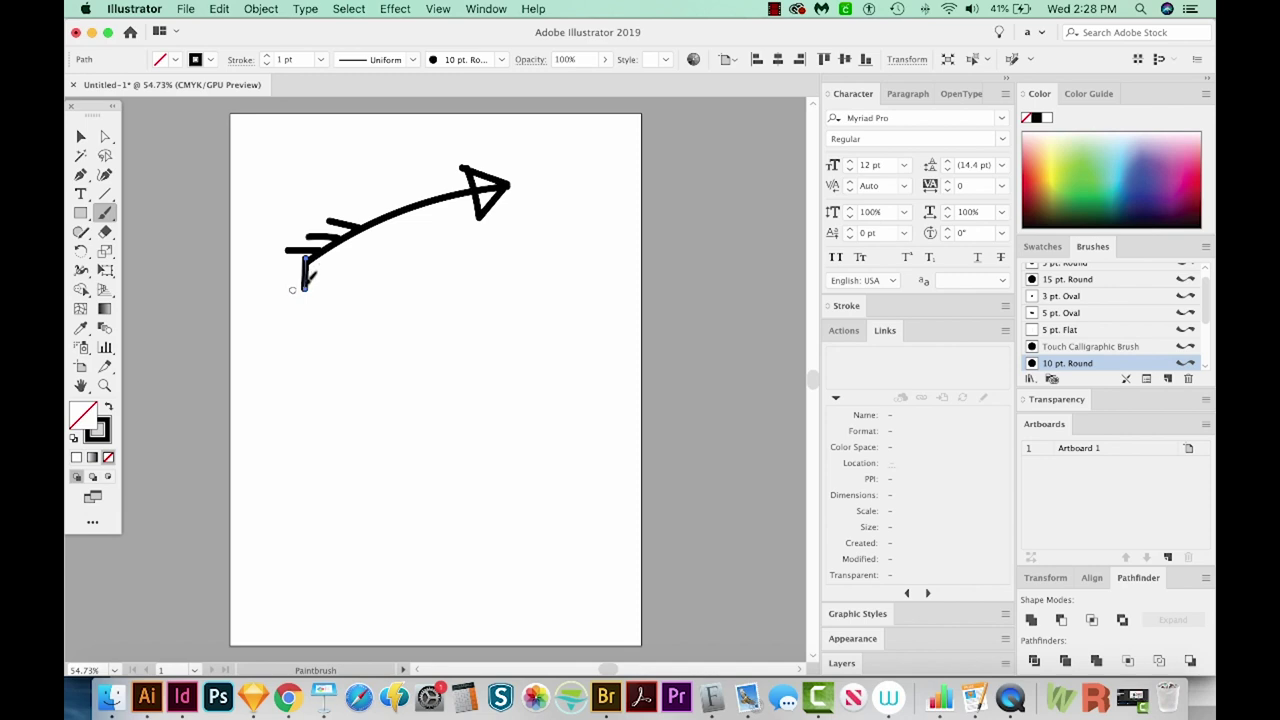
{"action": "key", "text": "super"}
{"action": "key", "text": "super"}
{"action": "key", "text": "super"}
{"action": "key", "text": "super+shift+z"}
{"action": "key", "text": "super"}
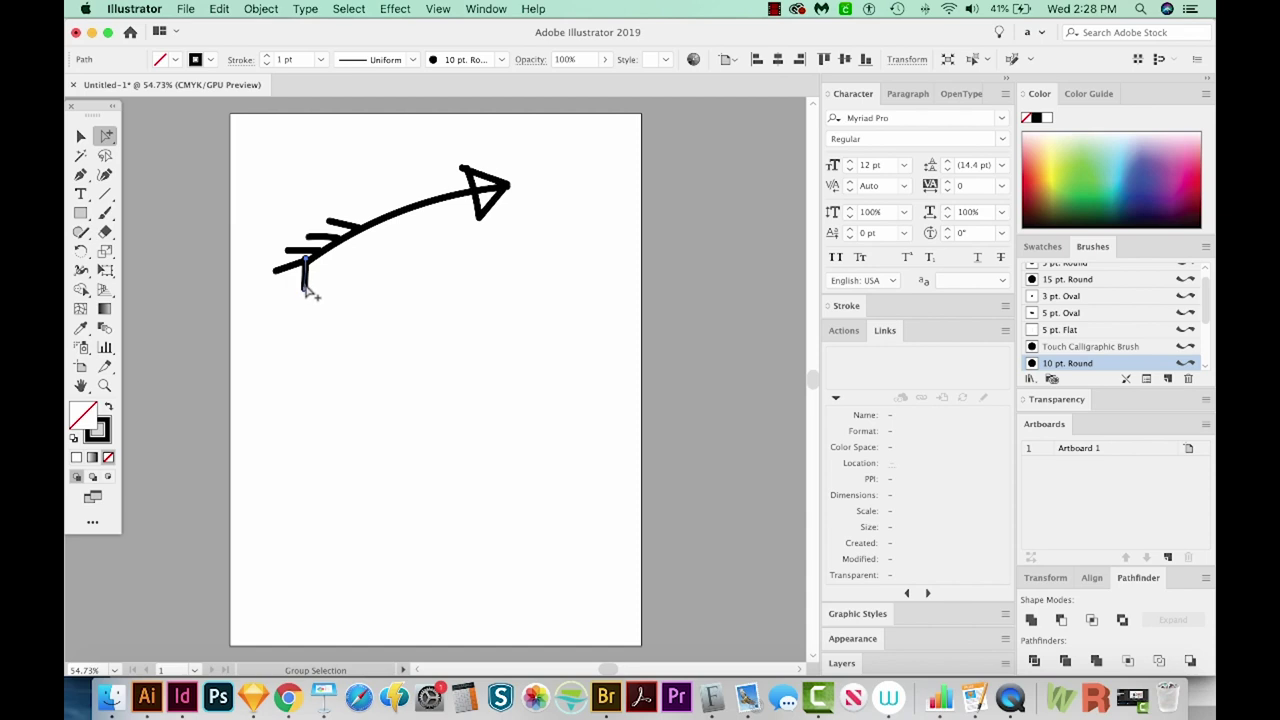
Select and then deselect the short vertical feather stroke, returning to the Paintbrush.
{"action": "left_click", "coordinate": [307, 297], "text": "super"}
{"action": "key", "text": "v"}
{"action": "left_click", "coordinate": [304, 284]}
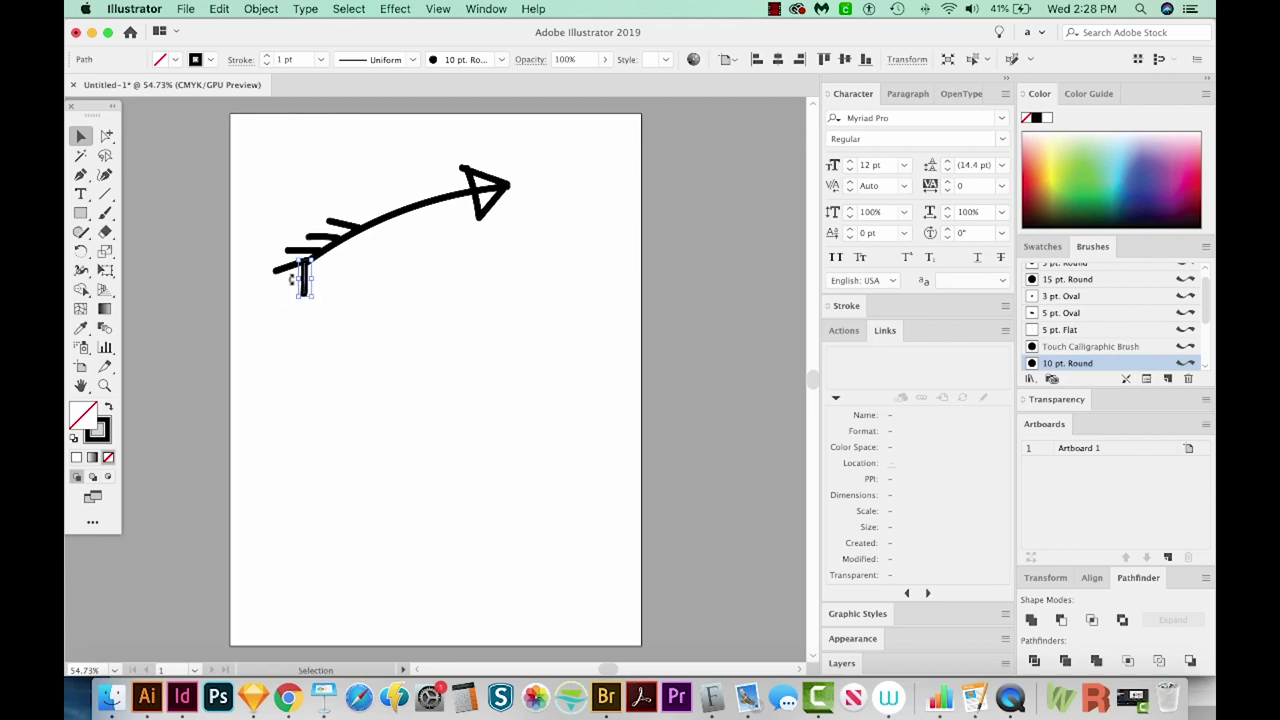
{"action": "key", "text": "b"}
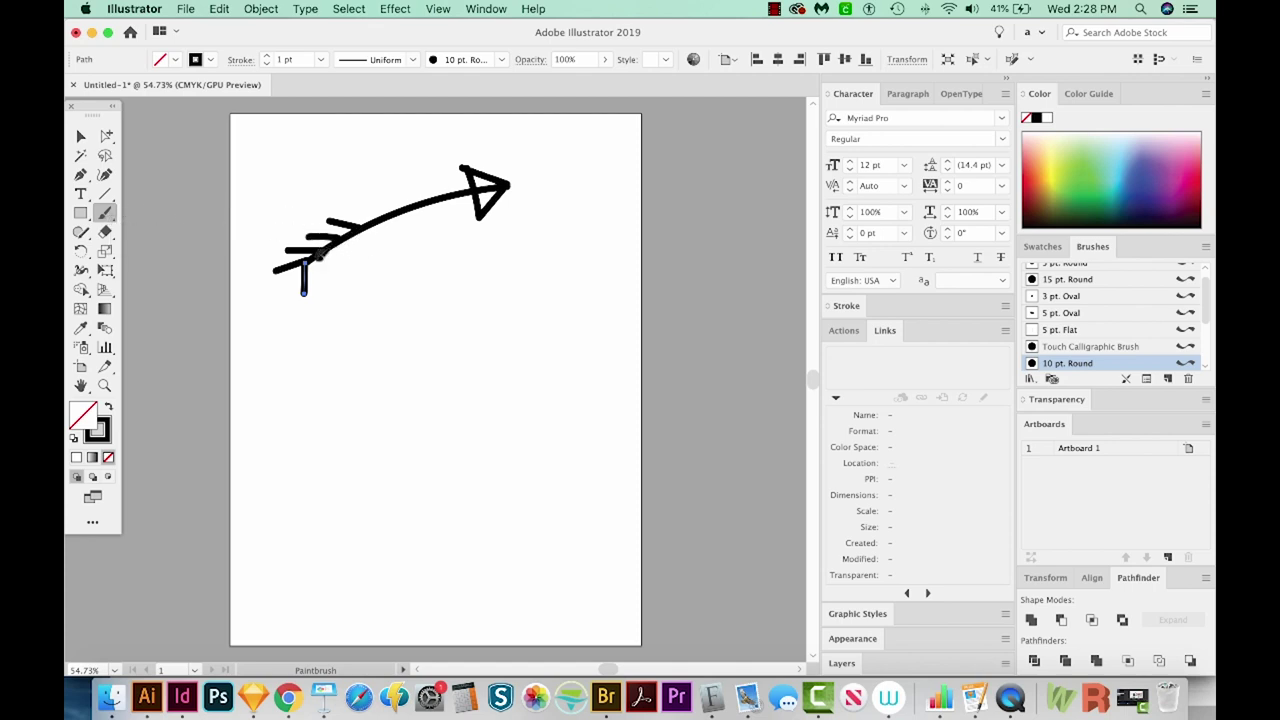
{"action": "key", "text": "v"}
{"action": "key", "text": "b"}
Paint three more short vertical feather strokes along the arrow's tail.
{"action": "left_click_drag", "start_coordinate": [323, 251], "coordinate": [316, 284]}
{"action": "mouse_move", "coordinate": [359, 230]}
{"action": "left_mouse_down"}
{"action": "mouse_move", "coordinate": [354, 266]}
{"action": "mouse_move", "coordinate": [334, 273]}
{"action": "left_mouse_up"}
{"action": "left_click_drag", "start_coordinate": [337, 350], "coordinate": [332, 357]}
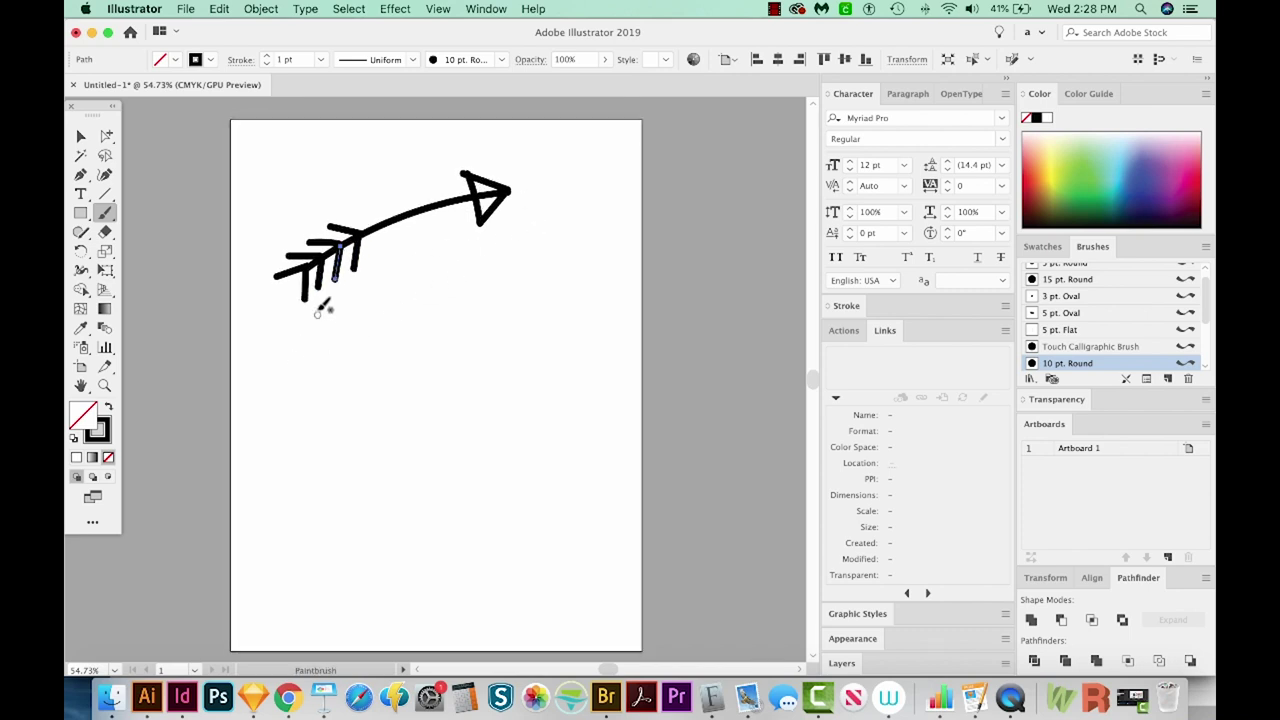
{"action": "key", "text": "z"}
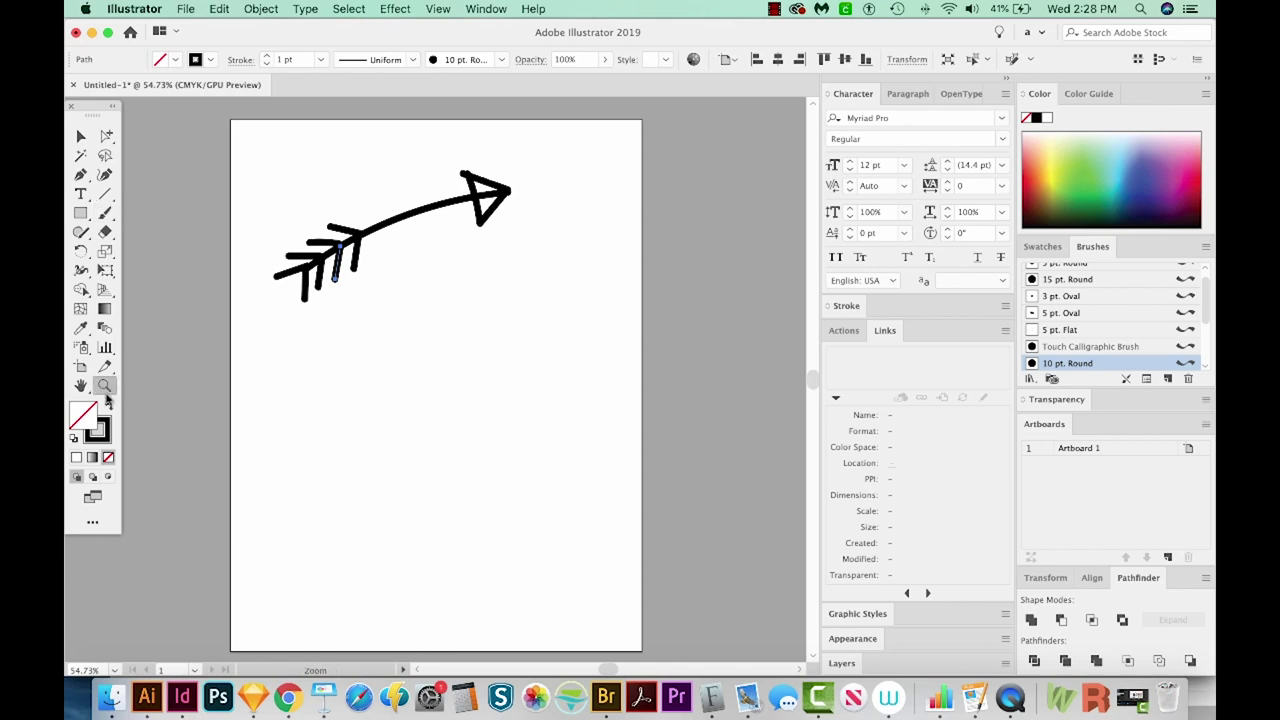
{"action": "left_click_drag", "start_coordinate": [269, 332], "coordinate": [392, 214]}
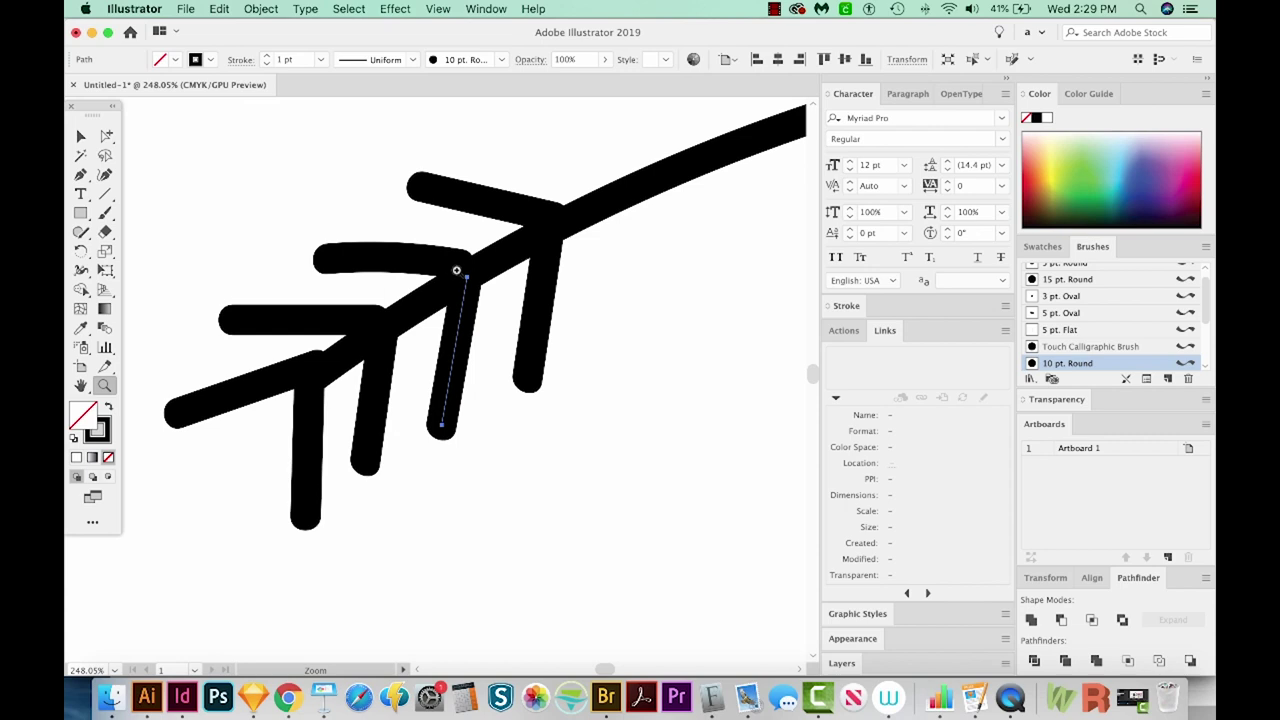
Pull the curved feather stroke's right end point onto the shaft.
{"action": "key", "text": "a"}
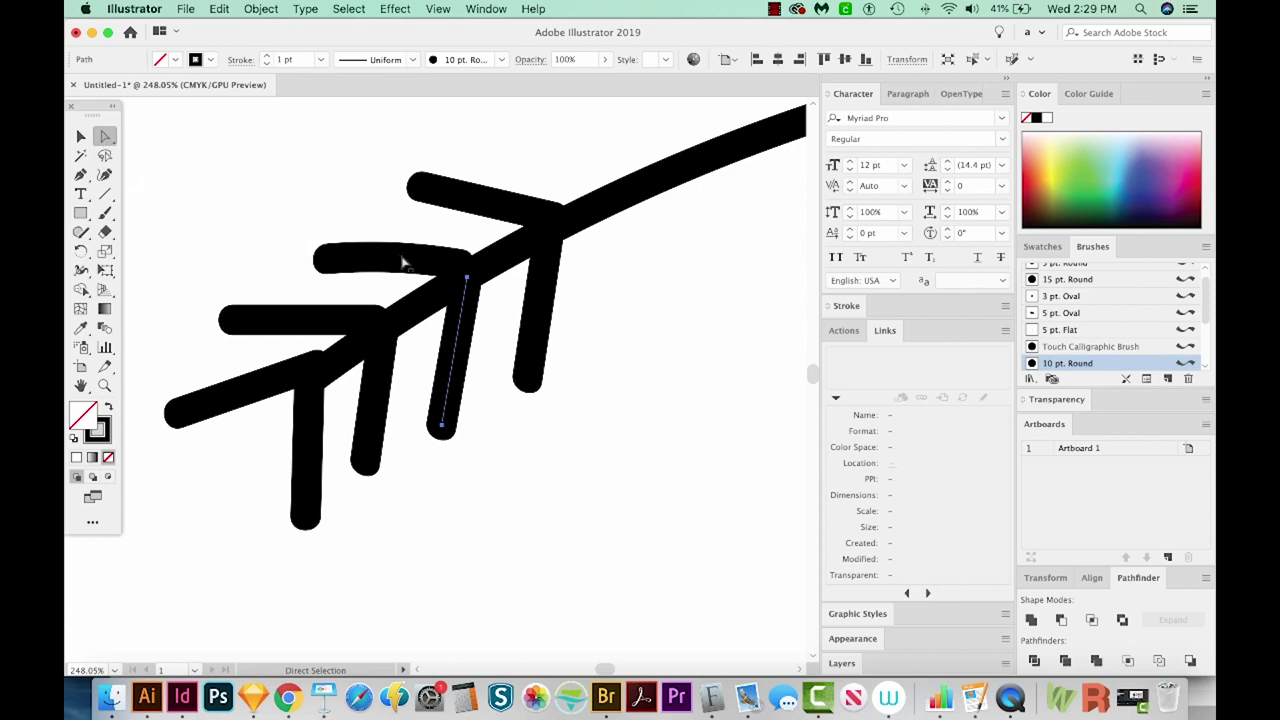
{"action": "left_click", "coordinate": [460, 267]}
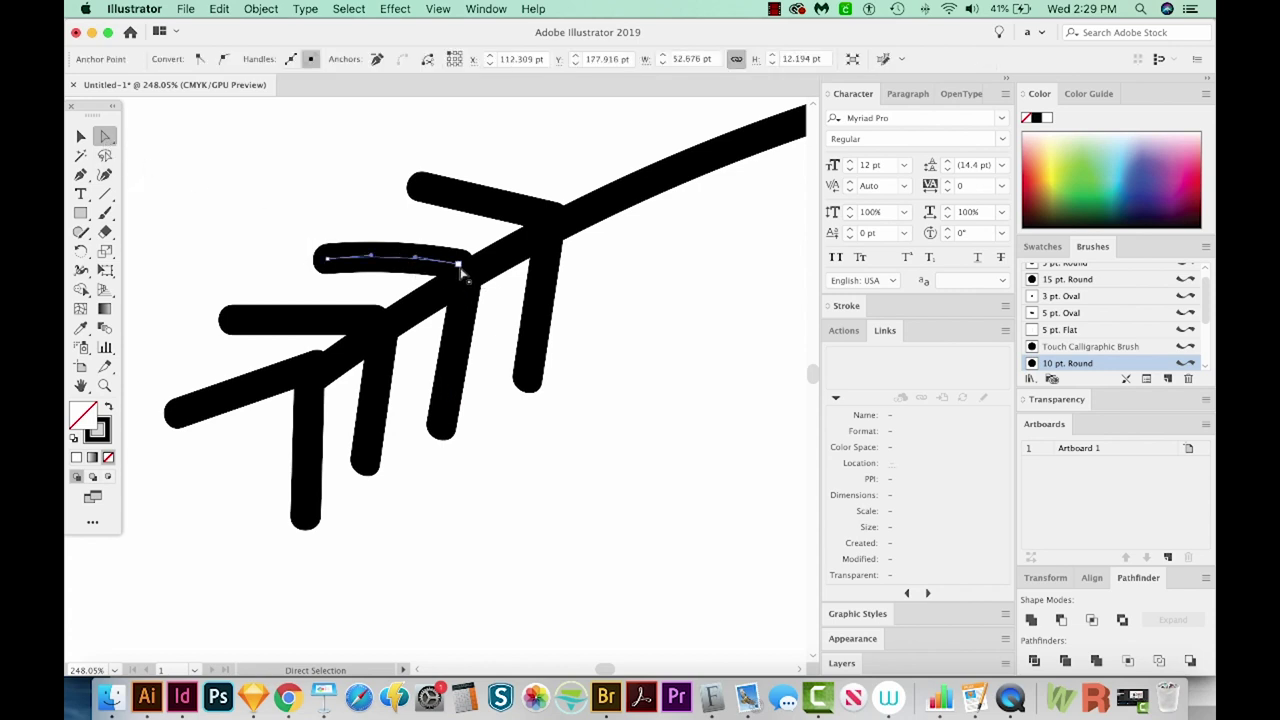
{"action": "left_click_drag", "start_coordinate": [460, 267], "coordinate": [467, 272]}
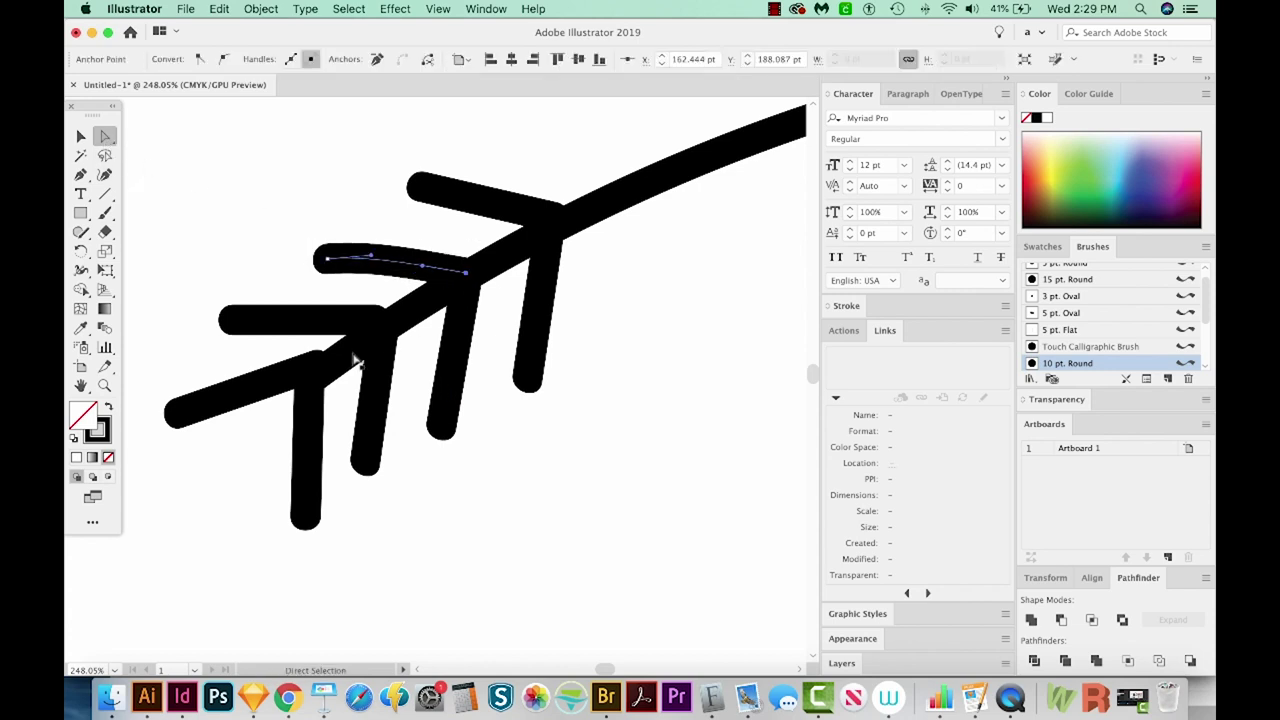
Nudge the arrow shaft's tail end point slightly up and to the right.
{"action": "left_click", "coordinate": [314, 369]}
{"action": "left_click", "coordinate": [289, 380]}
{"action": "left_click", "coordinate": [316, 370]}
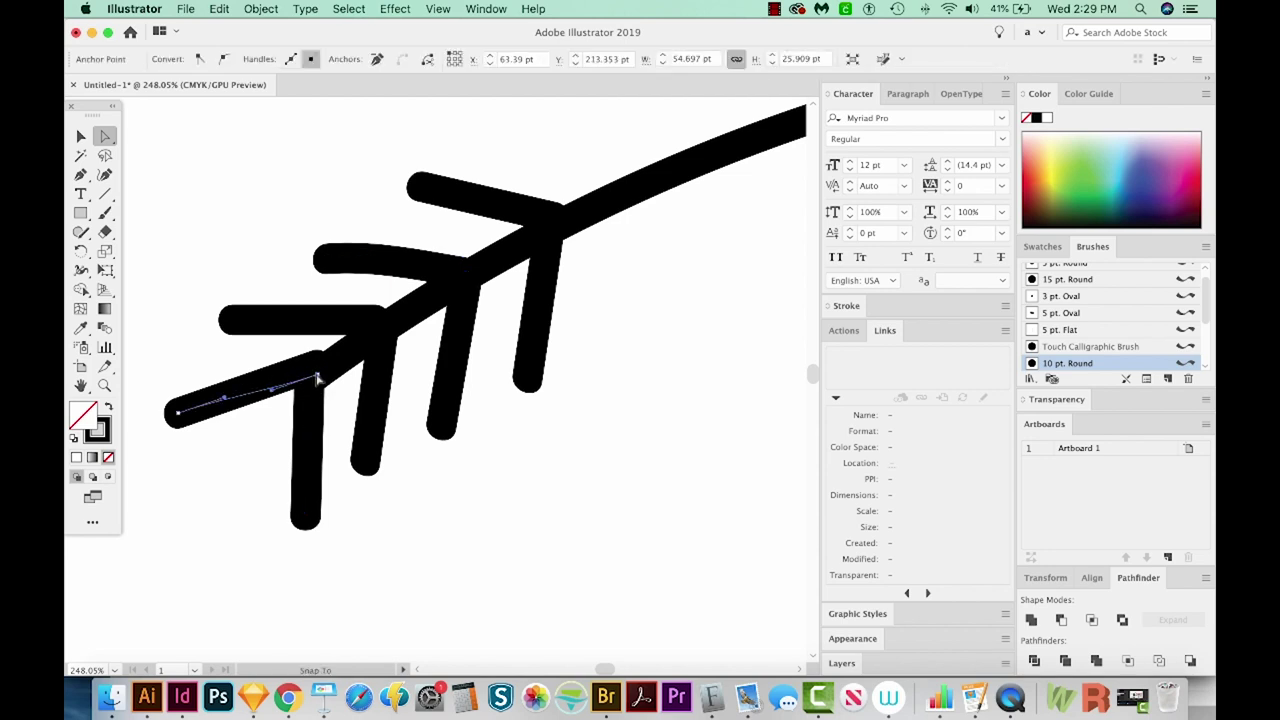
{"action": "left_click", "coordinate": [317, 372]}
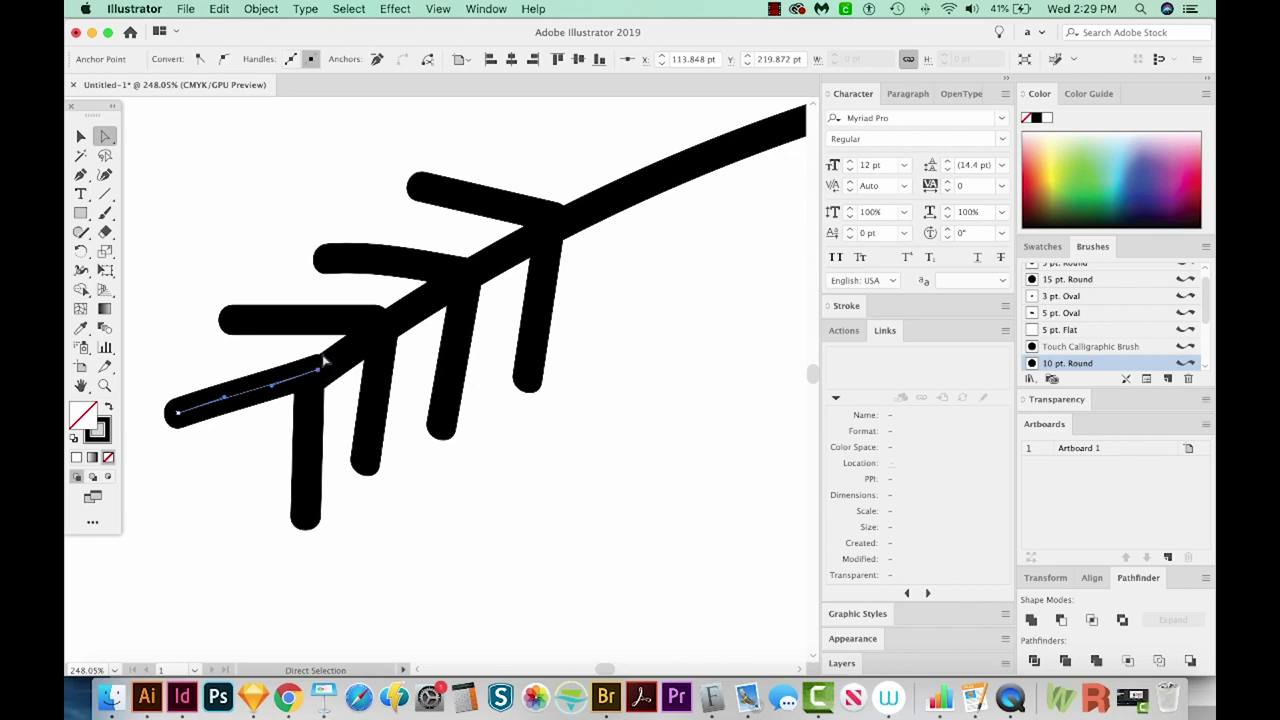
{"action": "left_click_drag", "start_coordinate": [317, 372], "coordinate": [329, 364]}
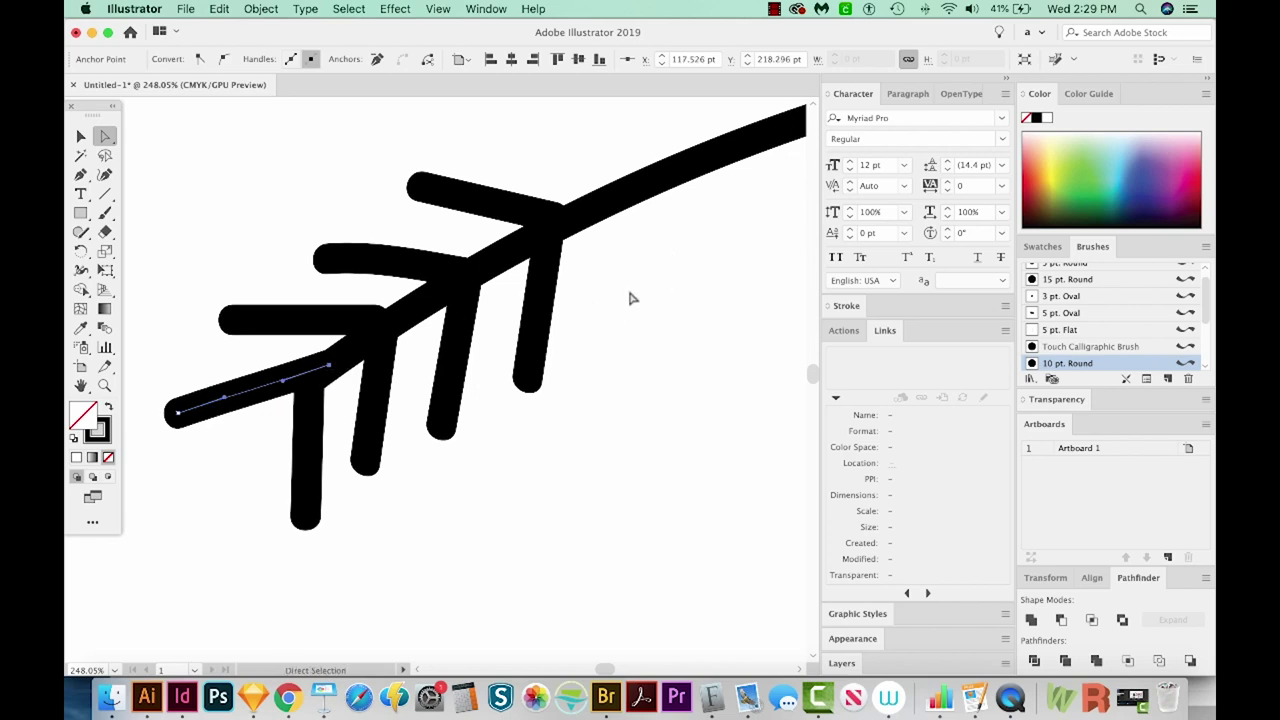
{"action": "left_click_drag", "start_coordinate": [657, 266], "coordinate": [528, 320]}
{"action": "scroll", "coordinate": [487, 334], "scroll_direction": "up", "scroll_amount": 3}
{"action": "scroll", "coordinate": [487, 334], "scroll_direction": "right", "scroll_amount": 4}
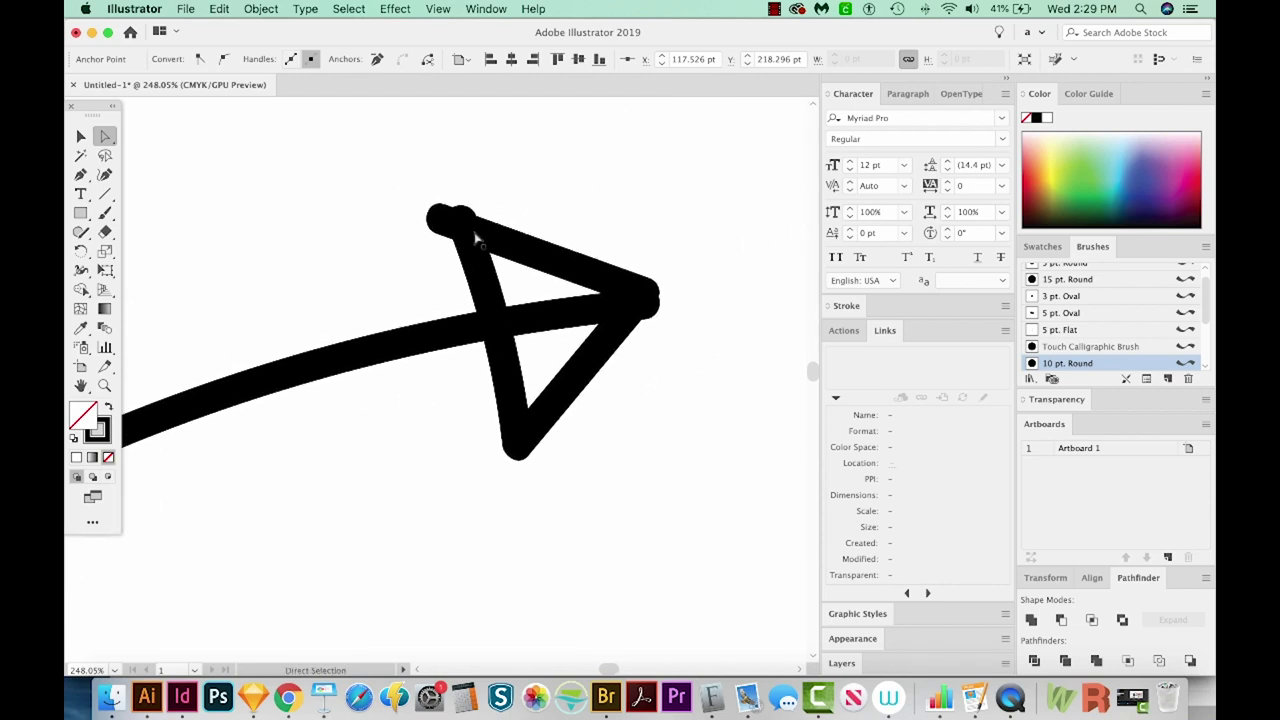
Move the arrowhead's top corner, tip and bottom corner, and refine its top edge curve.
{"action": "left_click", "coordinate": [440, 220]}
{"action": "left_click_drag", "start_coordinate": [443, 223], "coordinate": [462, 222]}
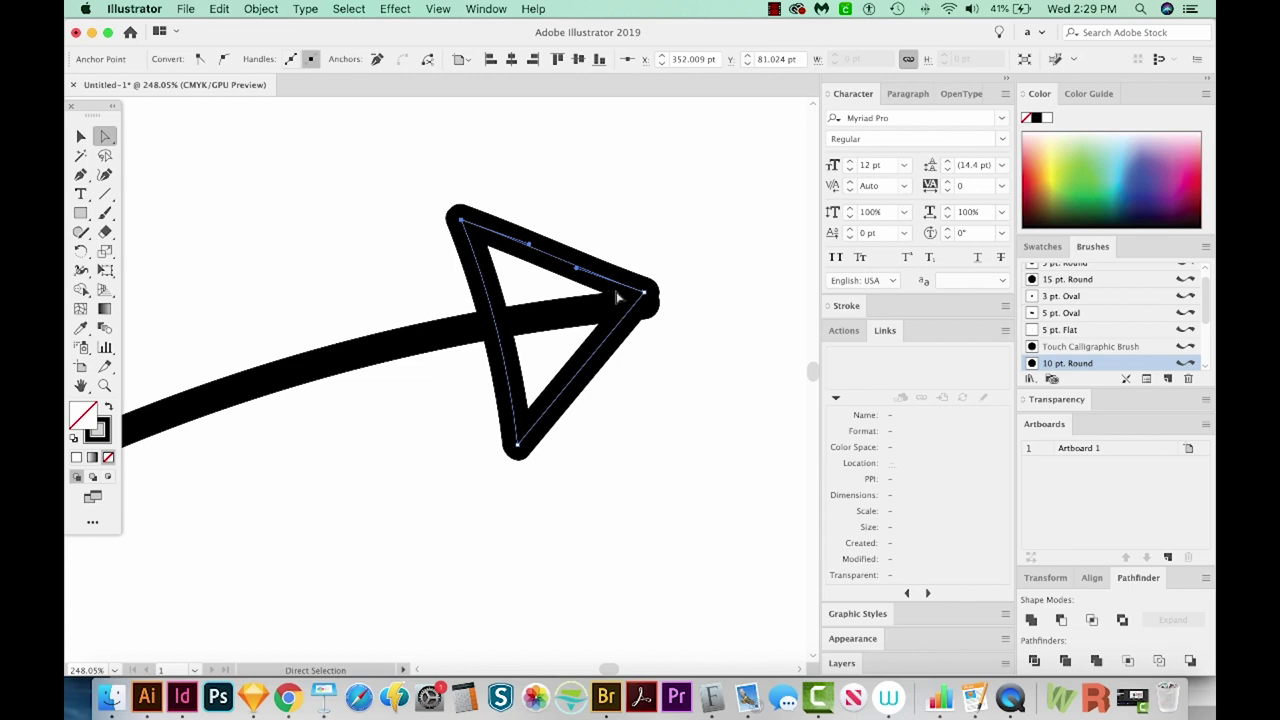
{"action": "left_click_drag", "start_coordinate": [646, 298], "coordinate": [644, 322]}
{"action": "left_click_drag", "start_coordinate": [517, 447], "coordinate": [498, 466]}
{"action": "left_click", "coordinate": [646, 306]}
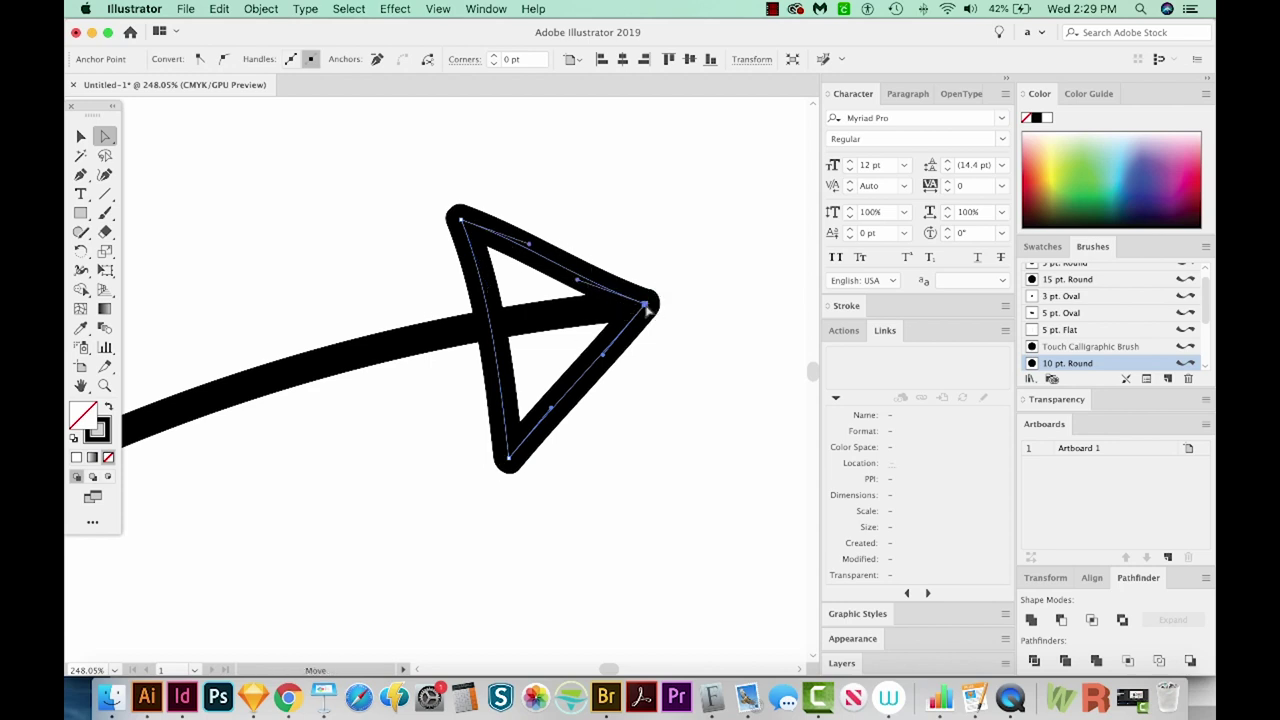
{"action": "left_click_drag", "start_coordinate": [578, 286], "coordinate": [591, 288]}
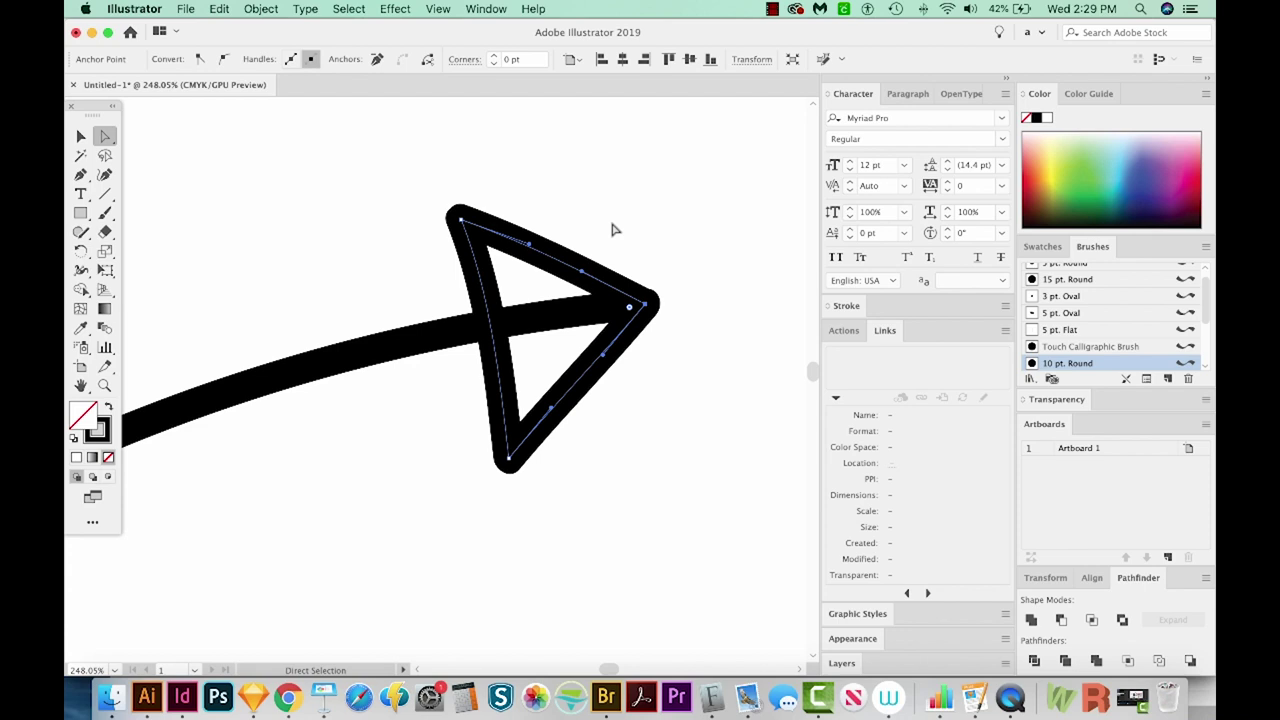
{"action": "key", "text": "super+minus"}
{"action": "key", "text": "super+minus"}
{"action": "key", "text": "super+minus"}
{"action": "key", "text": "super+minus"}
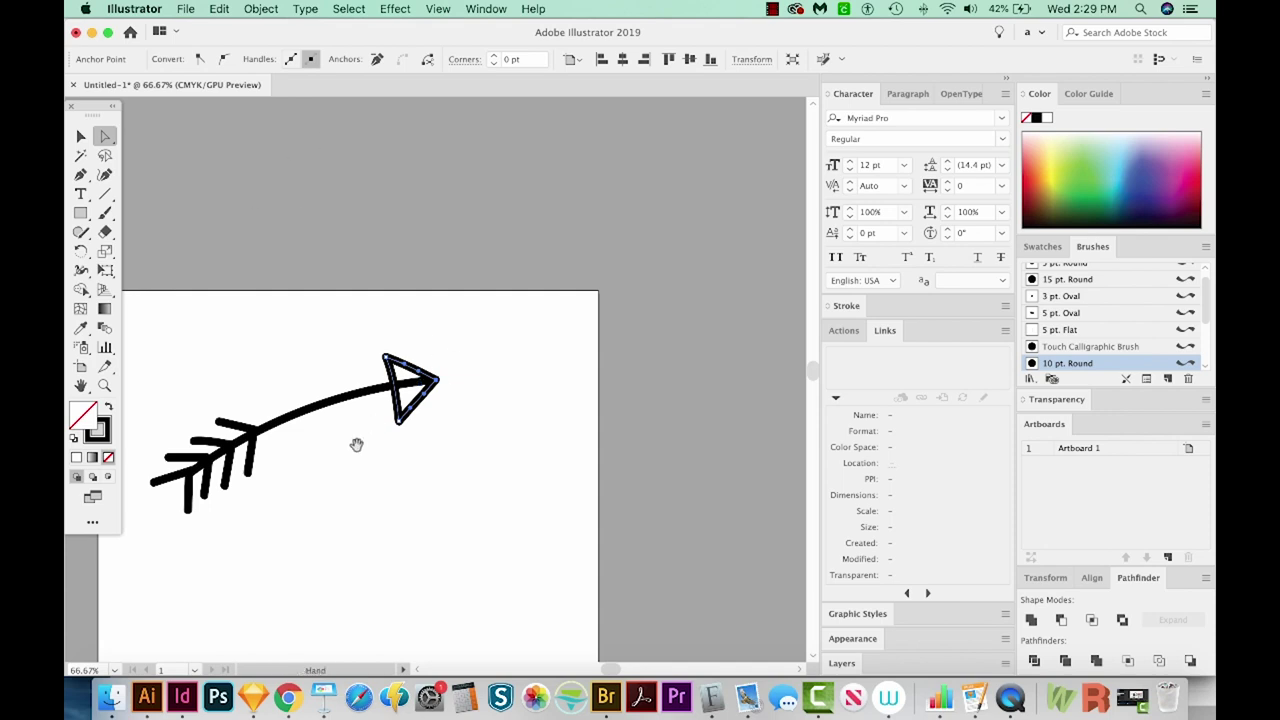
Paint a feather-shaped fletching around the shaft's middle, undoing the bad redraw.
{"action": "left_click_drag", "start_coordinate": [369, 466], "coordinate": [438, 419]}
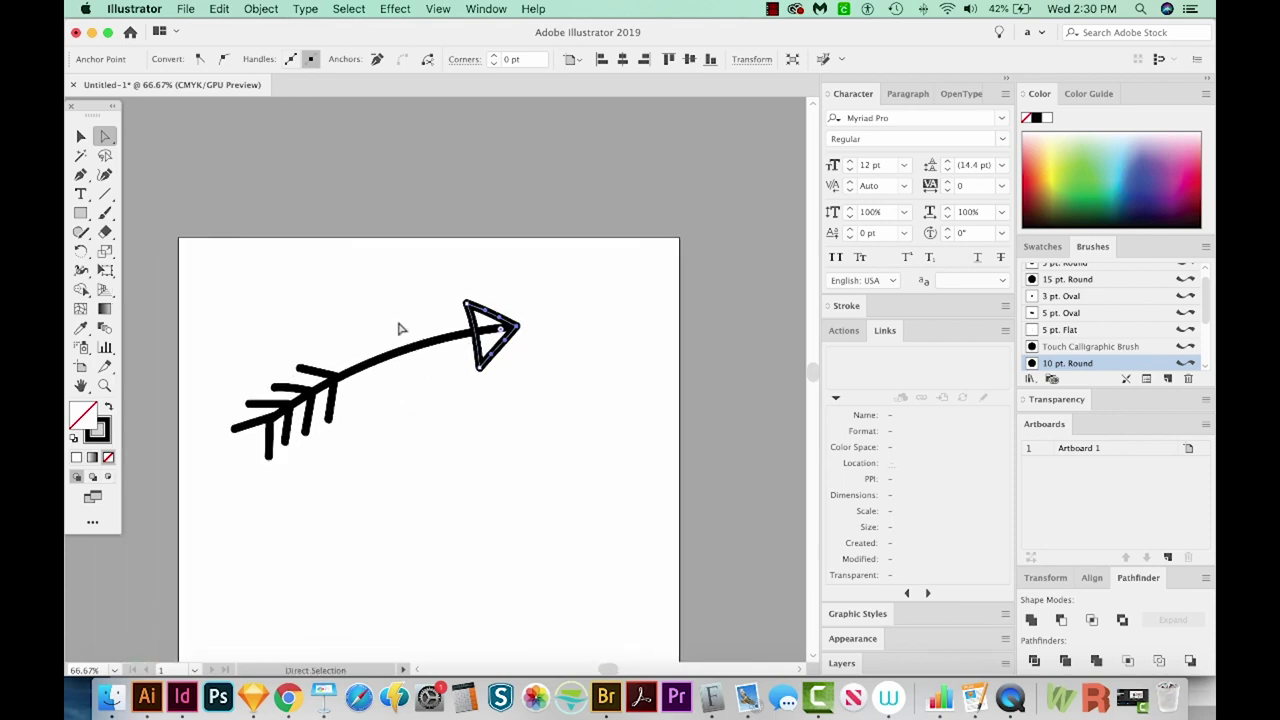
{"action": "key", "text": "z"}
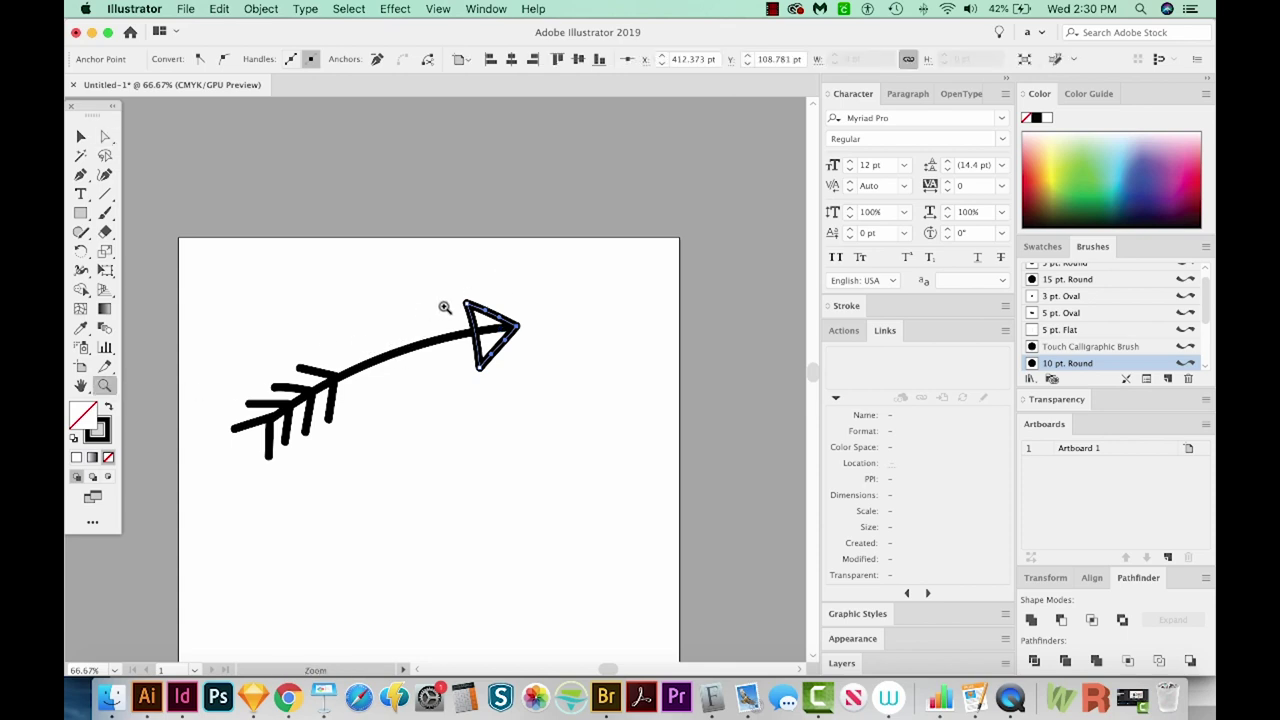
{"action": "left_click_drag", "start_coordinate": [447, 343], "coordinate": [212, 495]}
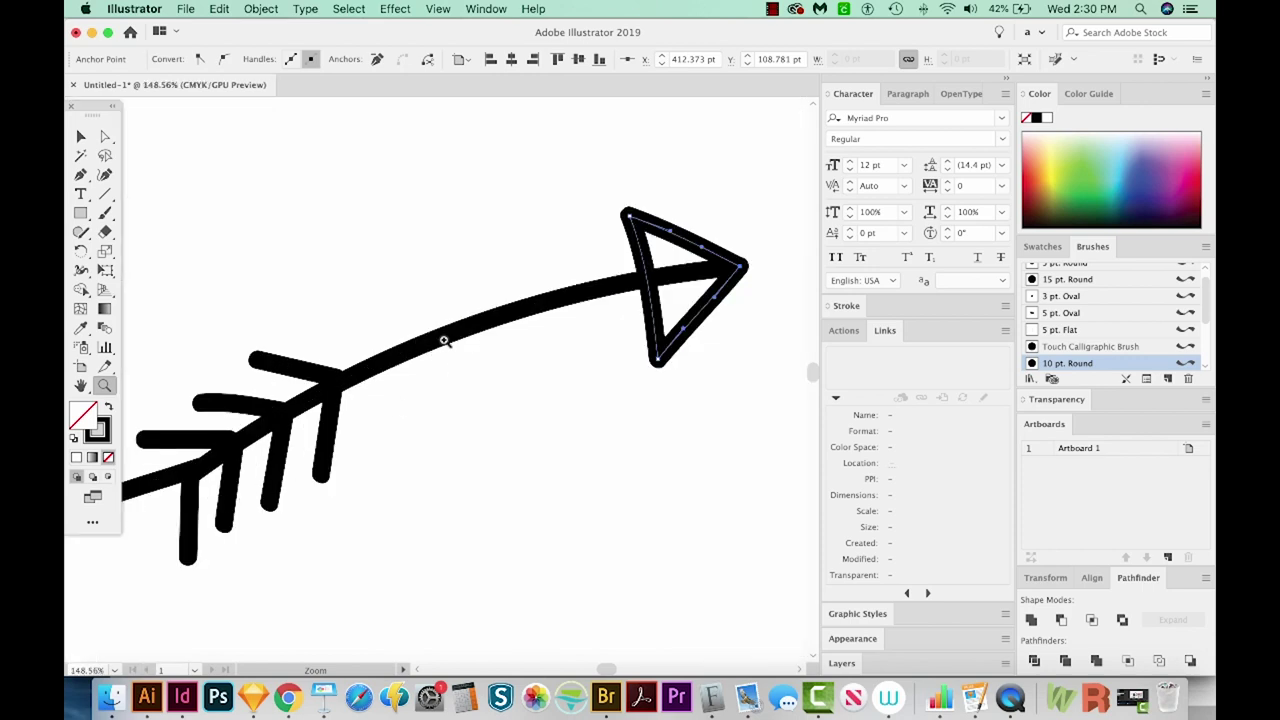
{"action": "key", "text": "b"}
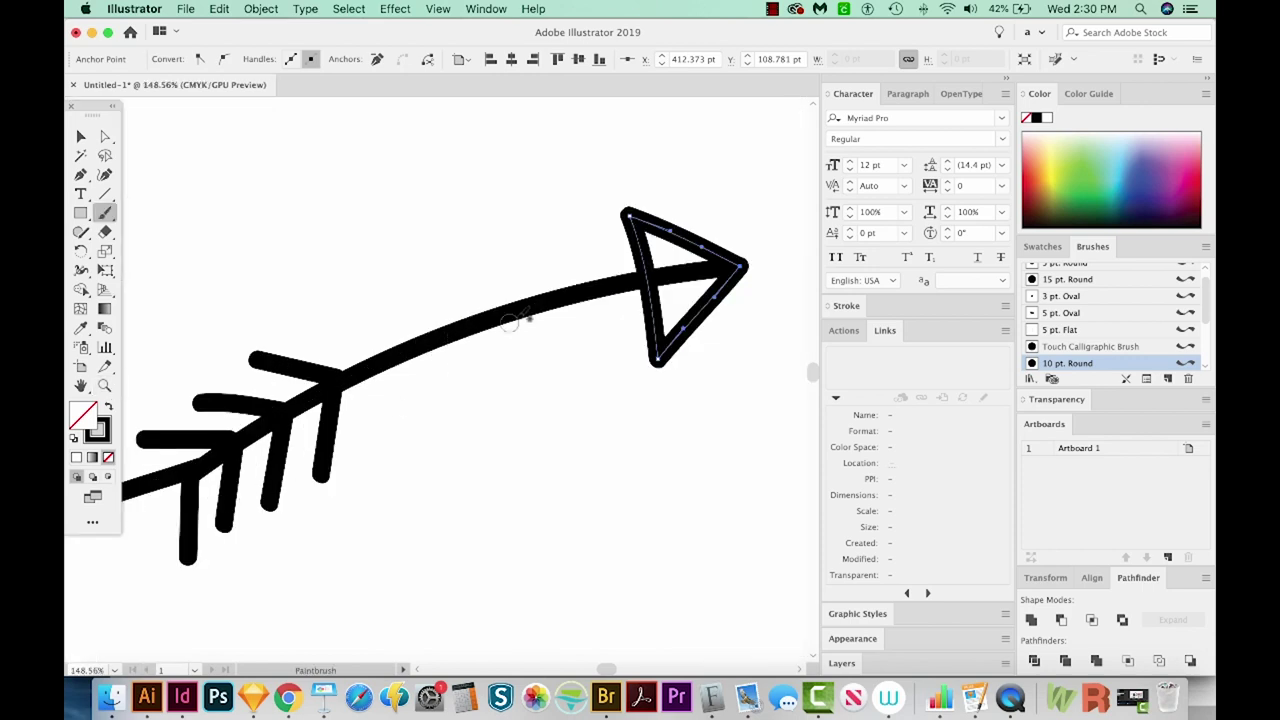
{"action": "mouse_move", "coordinate": [550, 300]}
{"action": "left_mouse_down"}
{"action": "mouse_move", "coordinate": [499, 254]}
{"action": "mouse_move", "coordinate": [368, 298]}
{"action": "mouse_move", "coordinate": [429, 337]}
{"action": "mouse_move", "coordinate": [400, 400]}
{"action": "mouse_move", "coordinate": [405, 422]}
{"action": "mouse_move", "coordinate": [546, 345]}
{"action": "mouse_move", "coordinate": [556, 291]}
{"action": "left_mouse_up"}
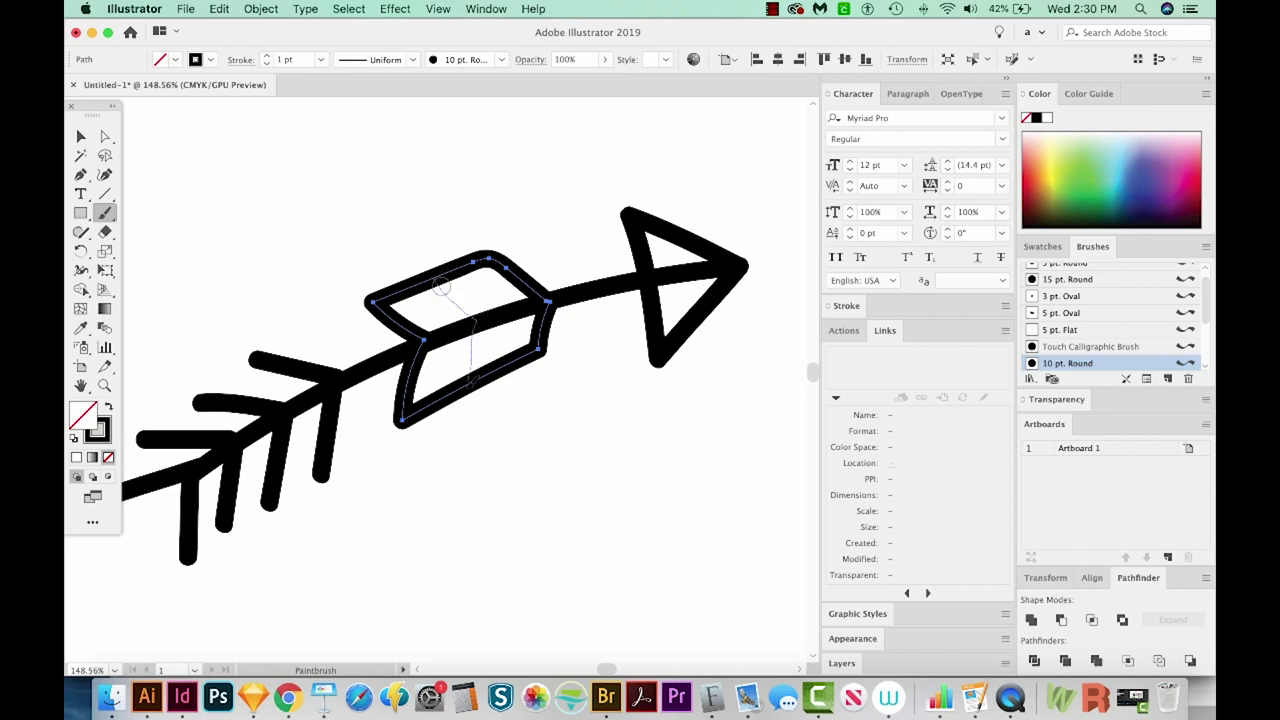
{"action": "left_click_drag", "start_coordinate": [442, 284], "coordinate": [446, 285]}
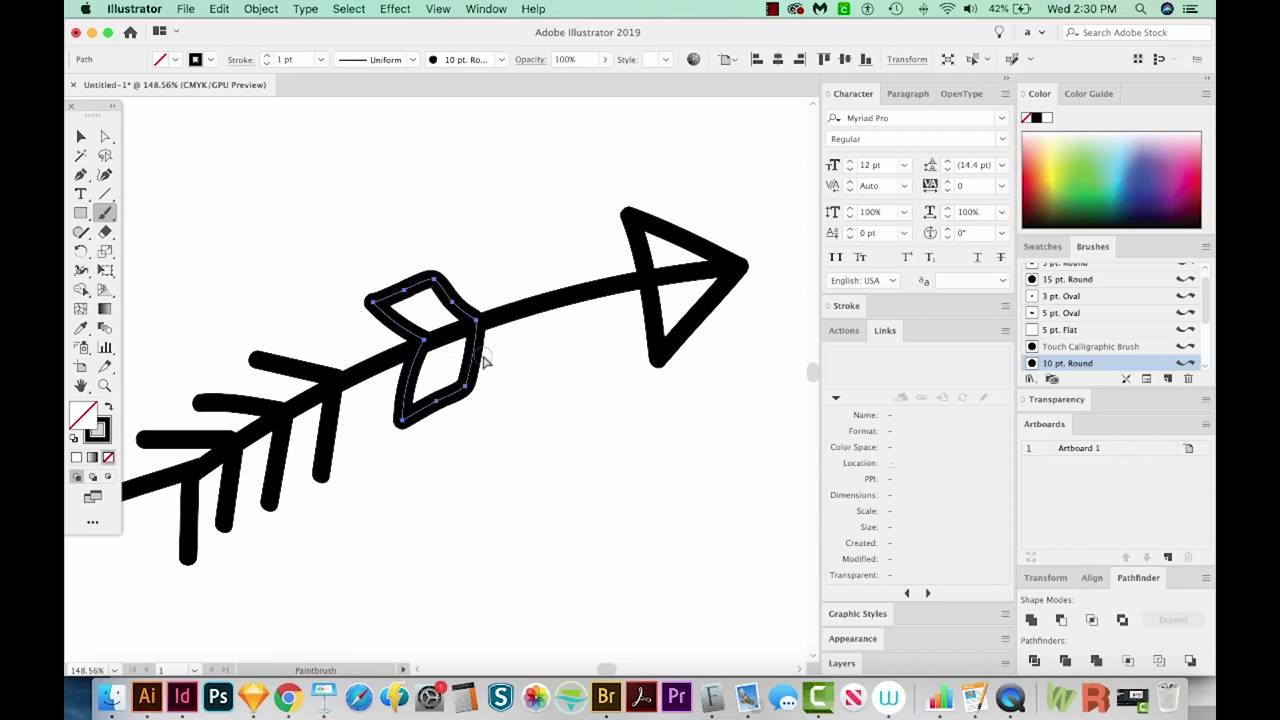
{"action": "key", "text": "a"}
{"action": "key", "text": "super+z"}
{"action": "key", "text": "b"}
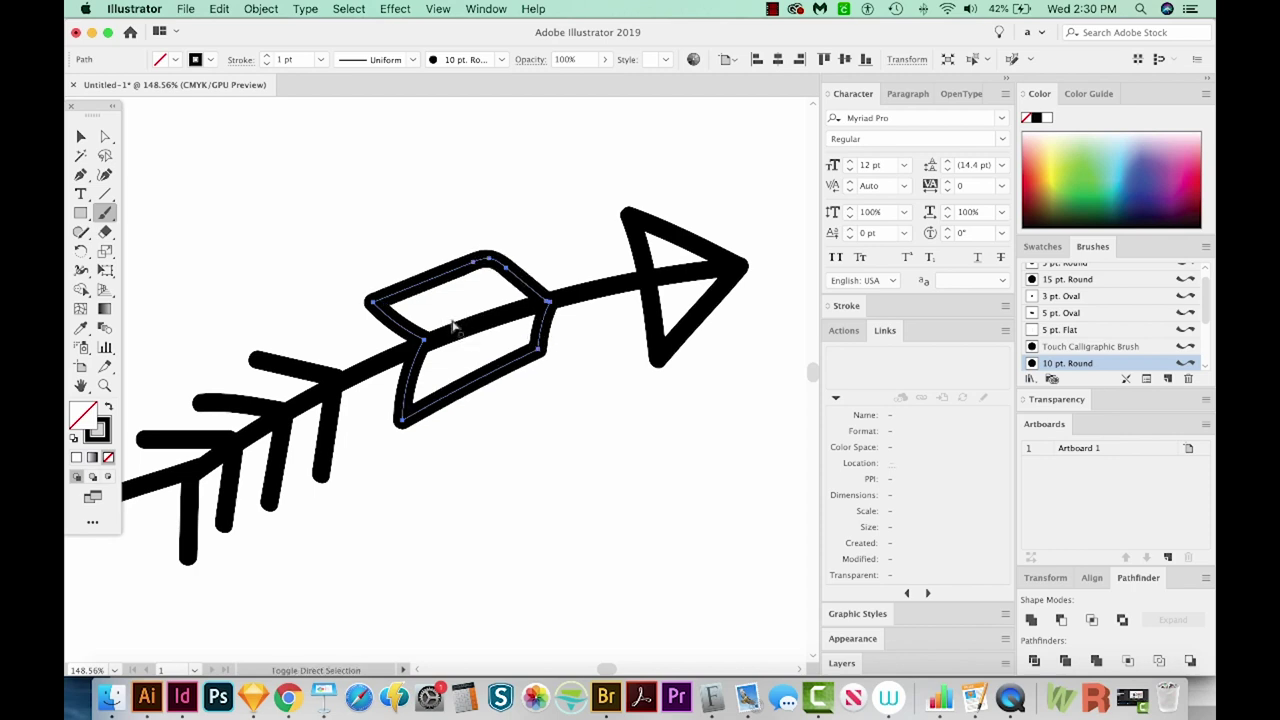
{"action": "key", "text": "super+shift+a"}
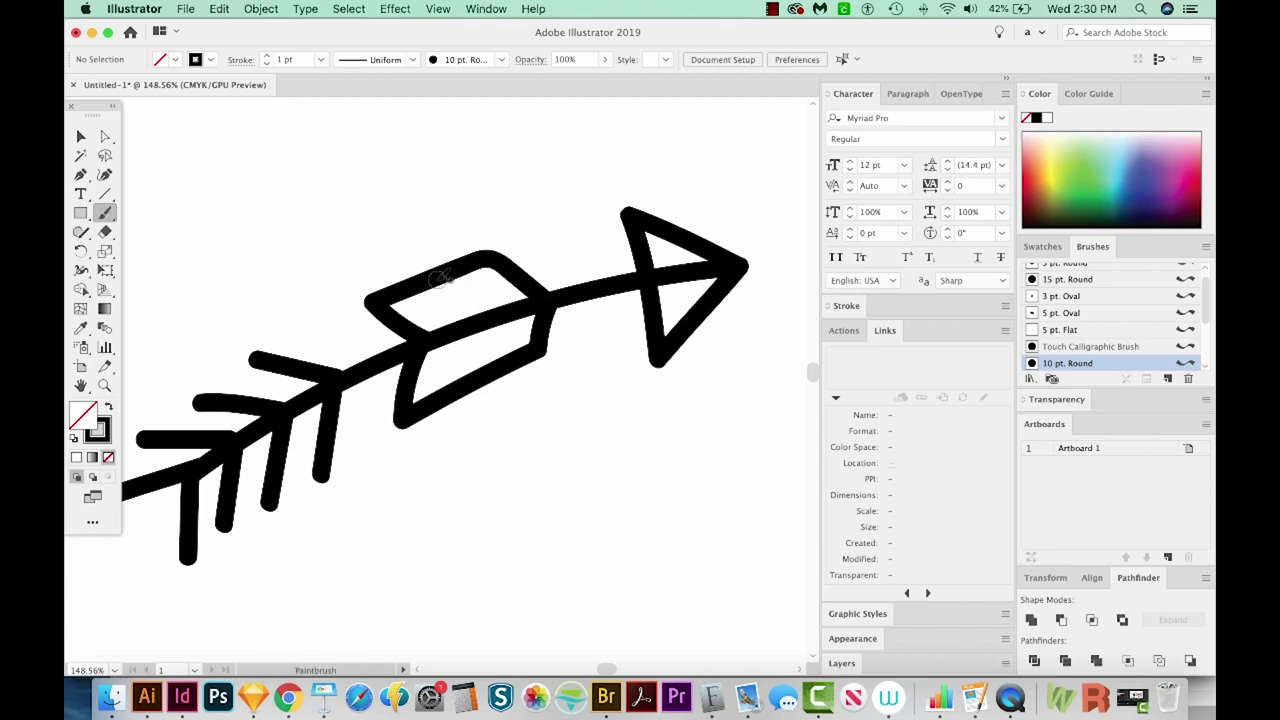
Add a centre stroke splitting the fletching, then deselect everything.
{"action": "mouse_move", "coordinate": [440, 271]}
{"action": "left_mouse_down"}
{"action": "mouse_move", "coordinate": [483, 313]}
{"action": "mouse_move", "coordinate": [463, 389]}
{"action": "left_mouse_up"}
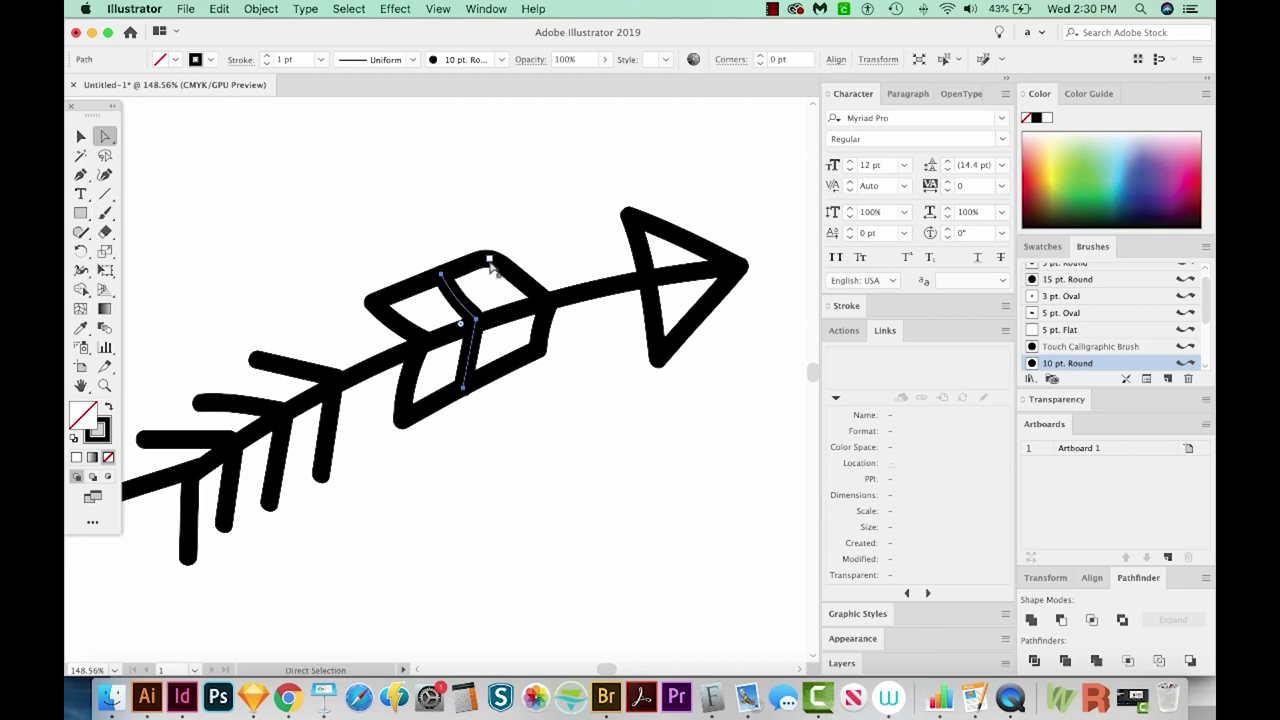
{"action": "key", "text": "a"}
{"action": "left_click", "coordinate": [494, 258]}
{"action": "left_click", "coordinate": [494, 260]}
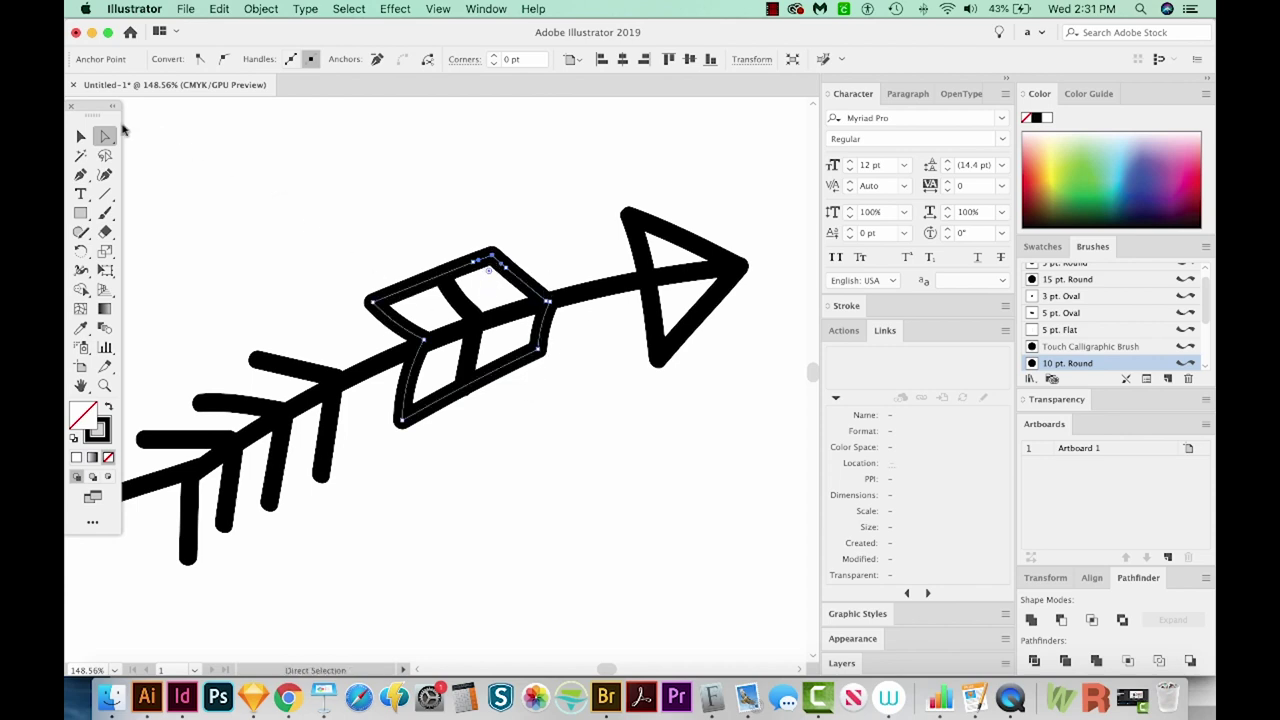
{"action": "left_click", "coordinate": [81, 136]}
{"action": "left_click", "coordinate": [259, 226]}
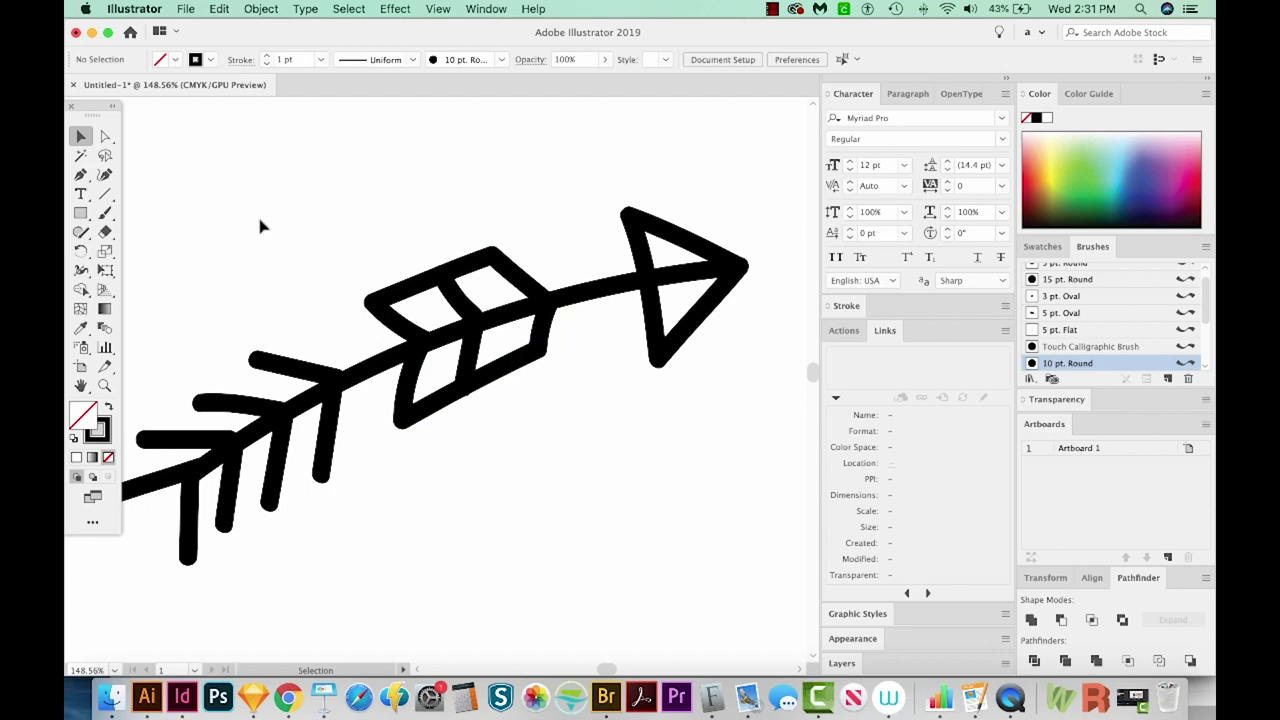
{"action": "key", "text": "super+minus"}
{"action": "key", "text": "super+minus"}
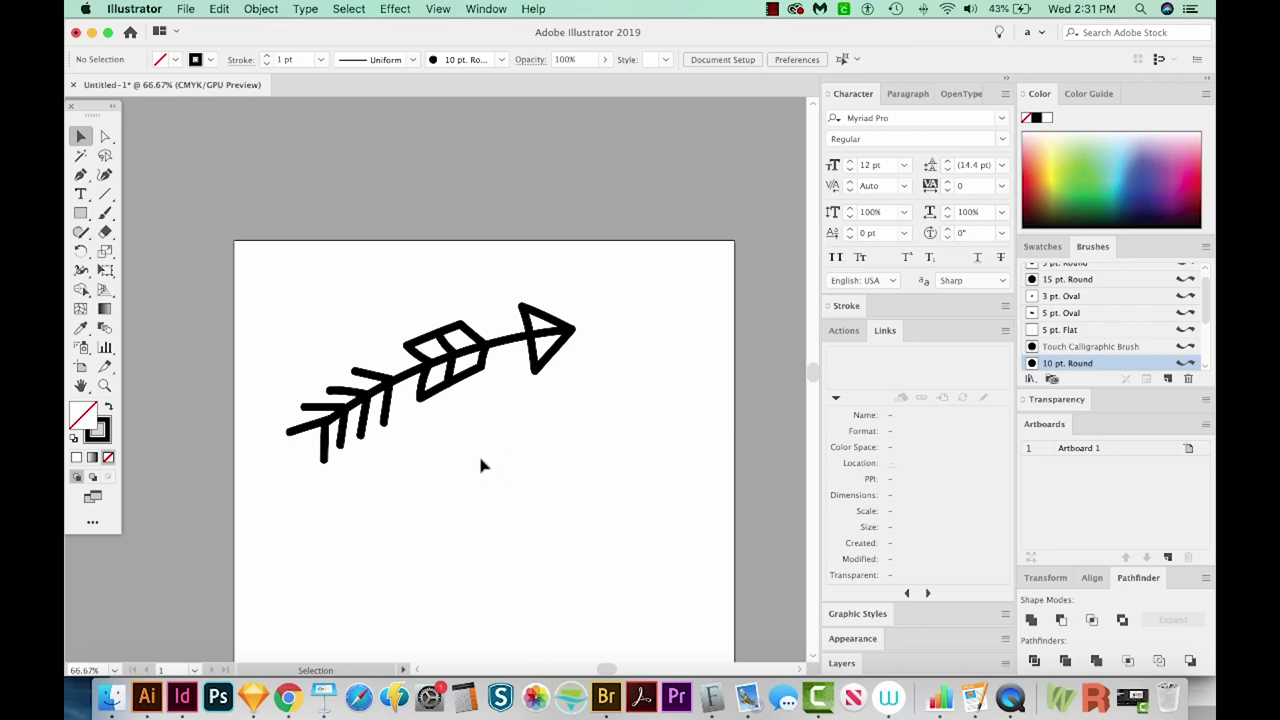
Paint a second curved shaft below the first arrow with a hooked head at its top.
{"action": "key", "text": "z"}
{"action": "left_click_drag", "start_coordinate": [324, 559], "coordinate": [646, 296]}
{"action": "key", "text": "space"}
{"action": "left_click_drag", "start_coordinate": [435, 500], "coordinate": [568, 470]}
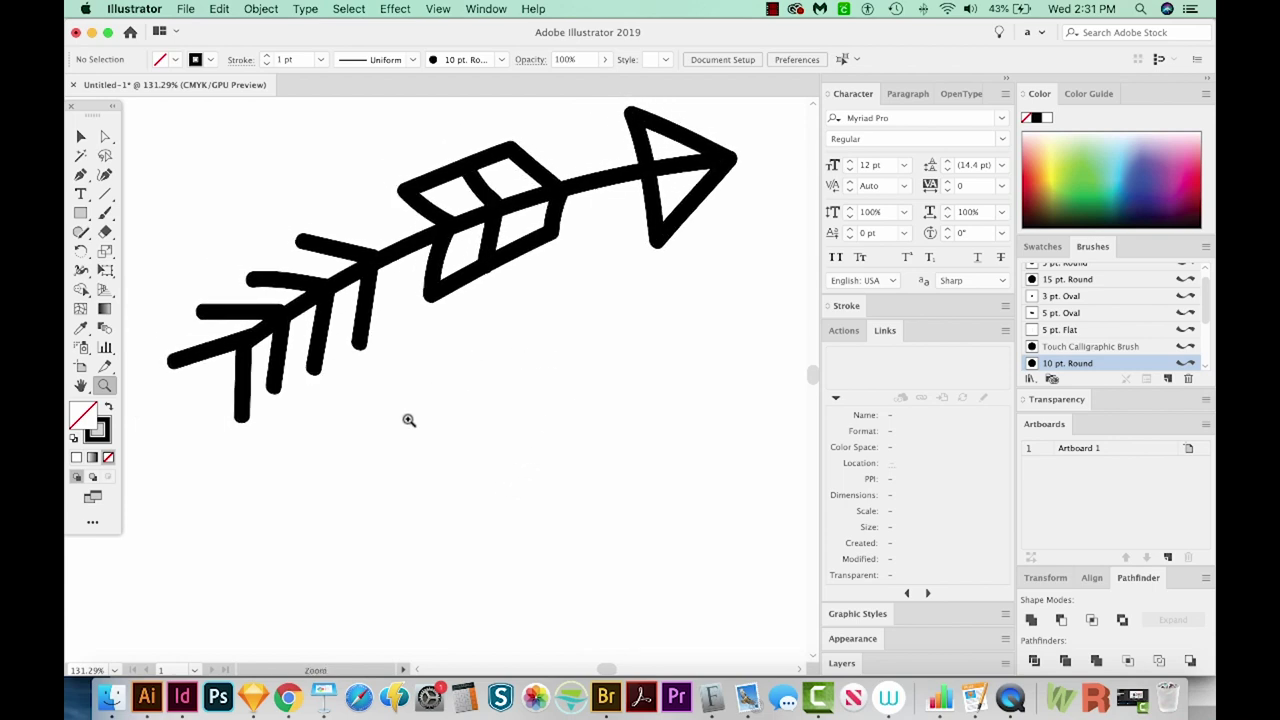
{"action": "key", "text": "b"}
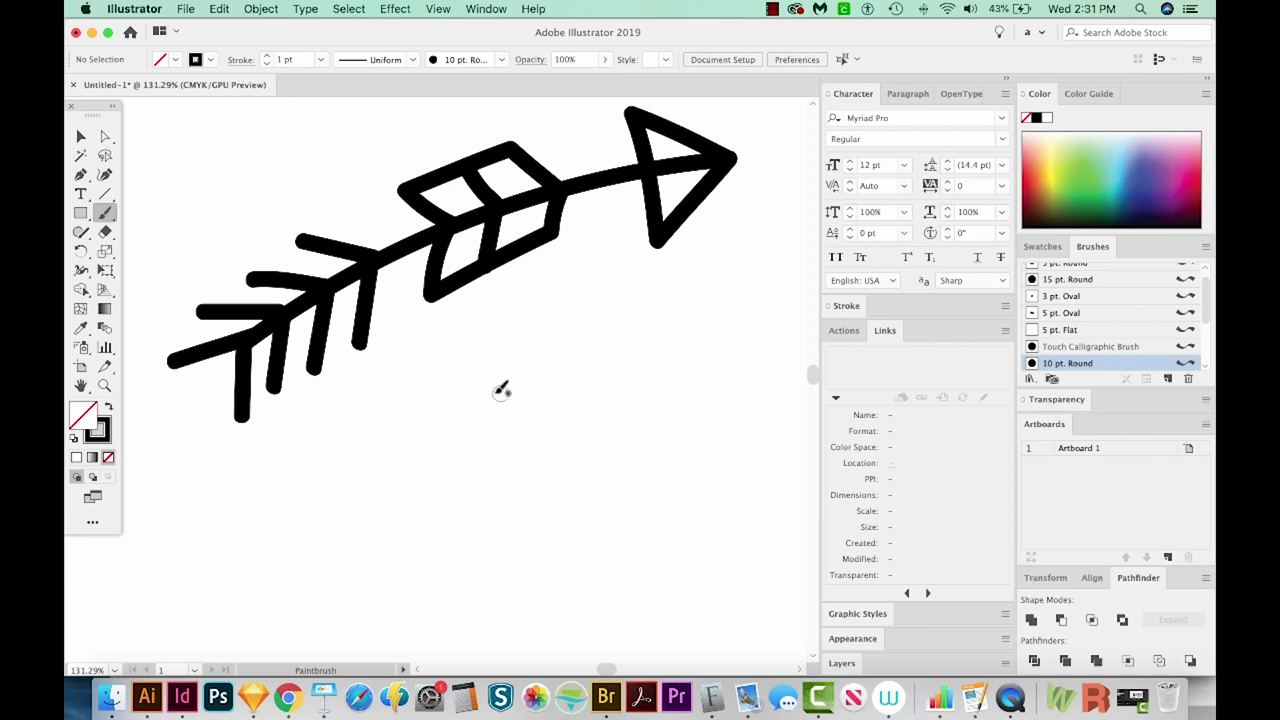
{"action": "mouse_move", "coordinate": [478, 352]}
{"action": "left_mouse_down"}
{"action": "mouse_move", "coordinate": [552, 420]}
{"action": "mouse_move", "coordinate": [590, 535]}
{"action": "left_mouse_up"}
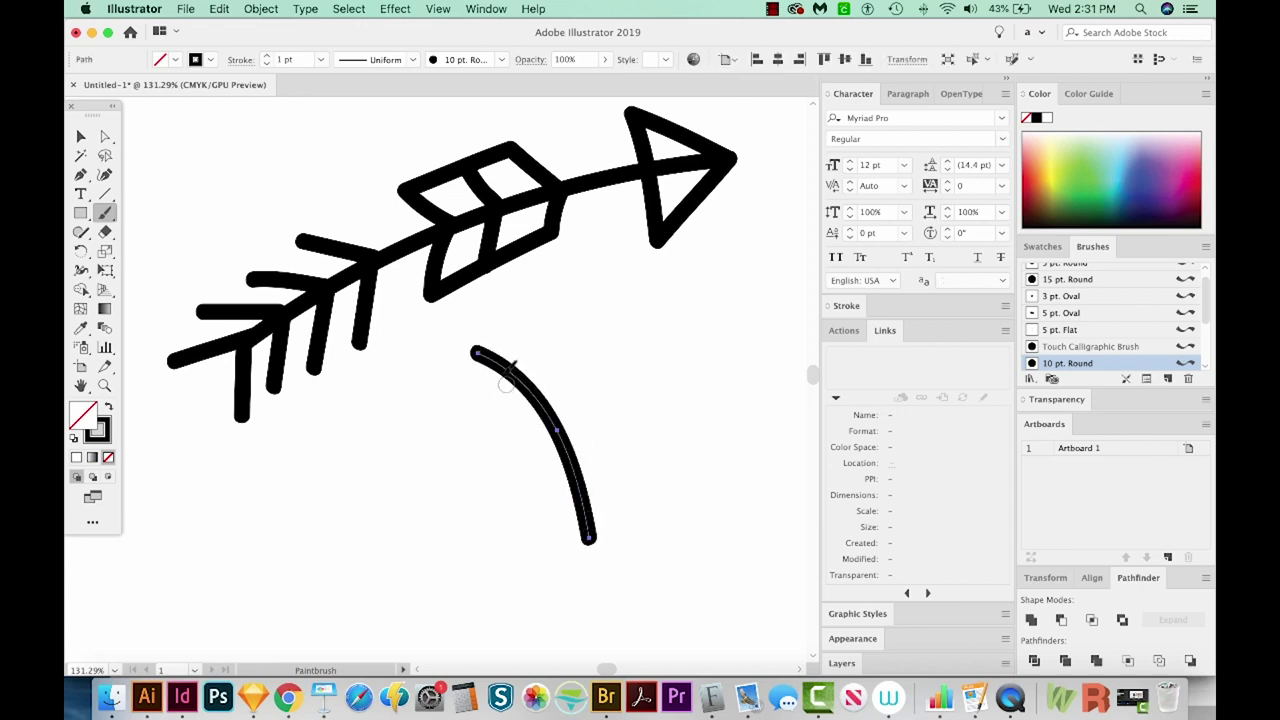
{"action": "mouse_move", "coordinate": [492, 416]}
{"action": "left_mouse_down"}
{"action": "mouse_move", "coordinate": [486, 349]}
{"action": "mouse_move", "coordinate": [568, 345]}
{"action": "left_mouse_up"}
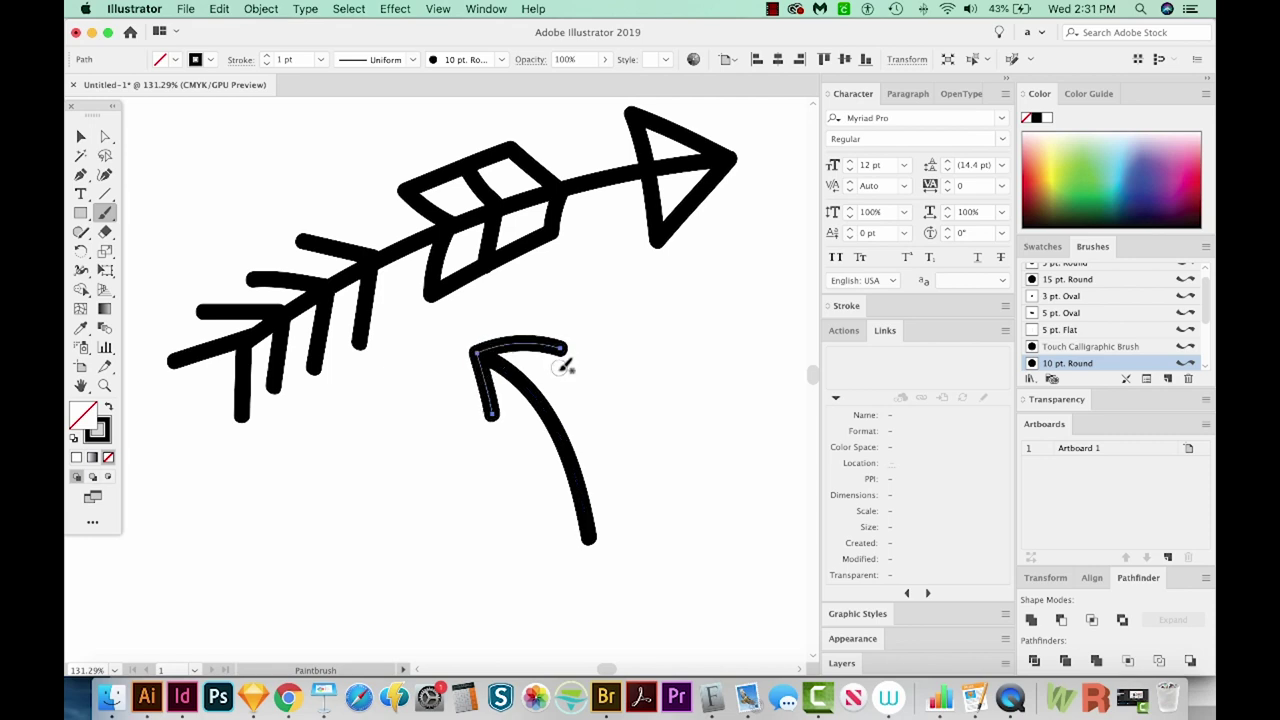
Paint the feather-shaped fletching at the new arrow's bottom and select its path.
{"action": "mouse_move", "coordinate": [570, 446]}
{"action": "left_mouse_down"}
{"action": "mouse_move", "coordinate": [548, 503]}
{"action": "mouse_move", "coordinate": [566, 581]}
{"action": "mouse_move", "coordinate": [589, 533]}
{"action": "mouse_move", "coordinate": [633, 563]}
{"action": "mouse_move", "coordinate": [624, 467]}
{"action": "mouse_move", "coordinate": [575, 443]}
{"action": "left_mouse_up"}
{"action": "key", "text": "a"}
{"action": "left_click", "coordinate": [618, 472]}
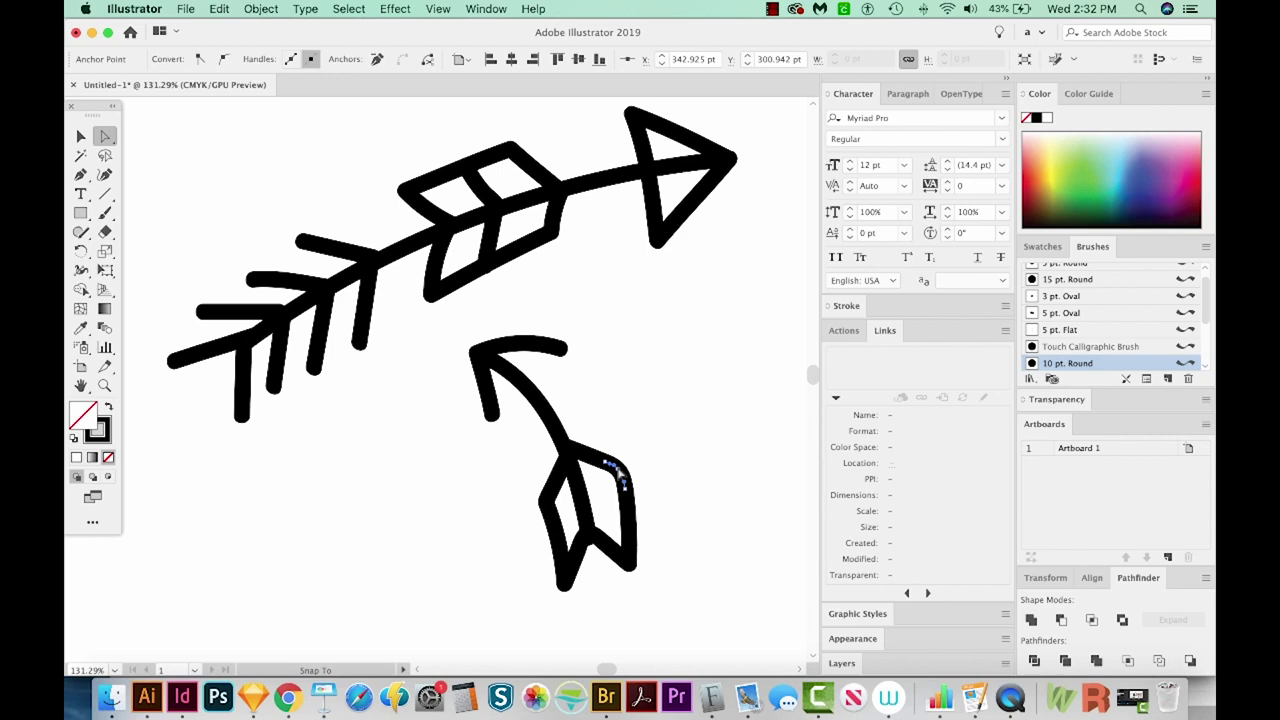
{"action": "left_click", "coordinate": [617, 472]}
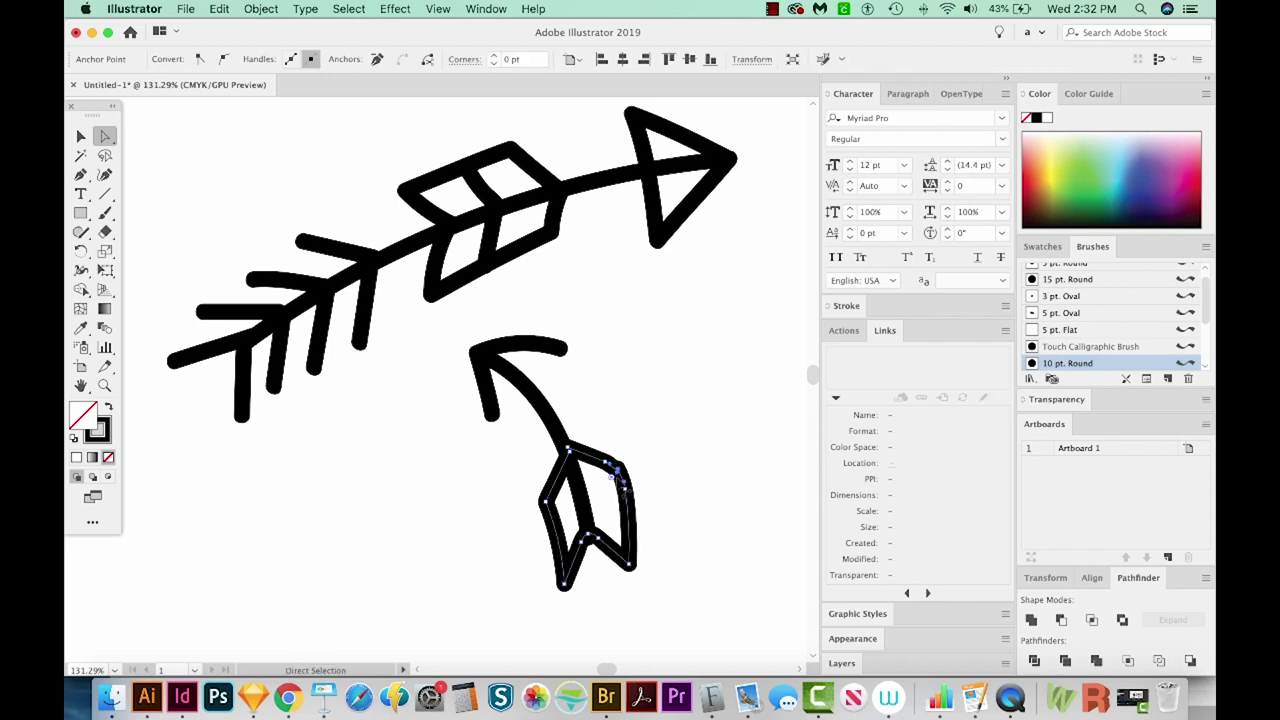
{"action": "key", "text": "z"}
{"action": "left_click", "coordinate": [545, 510]}
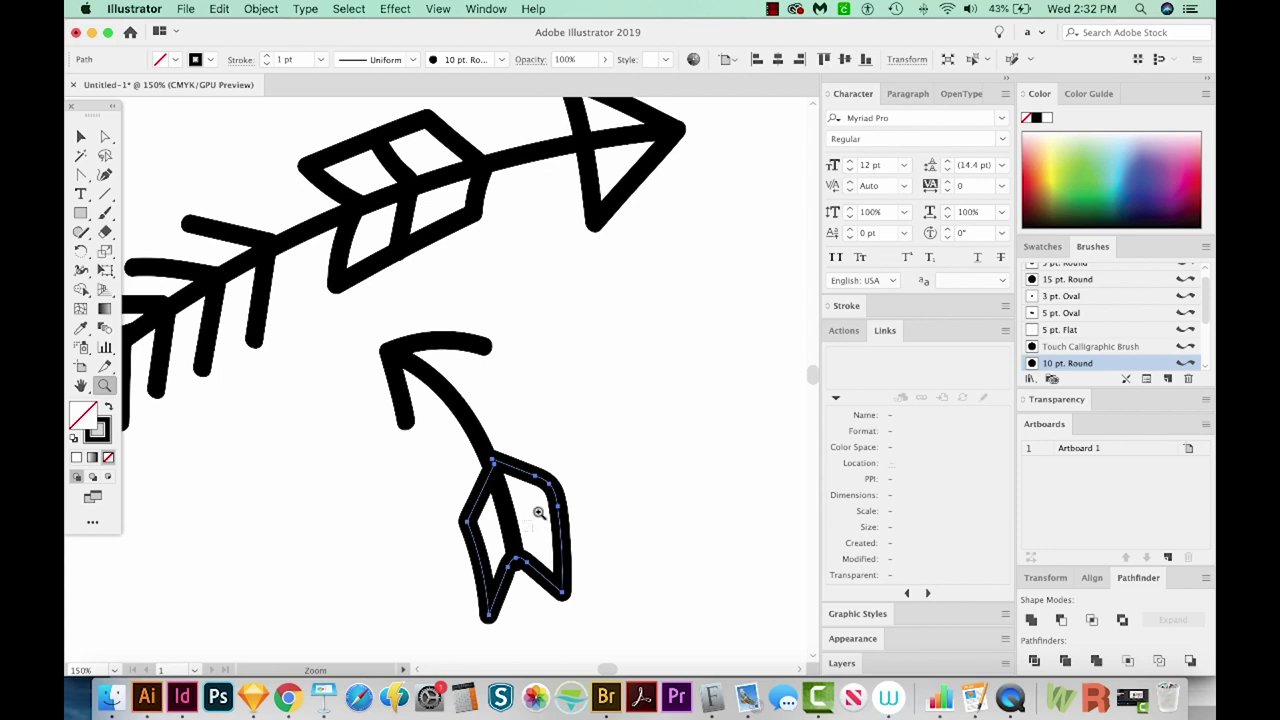
Convert the feather tail's bend to a sharp corner and drag that anchor to reshape it.
{"action": "left_click_drag", "start_coordinate": [586, 444], "coordinate": [584, 471]}
{"action": "key", "text": "a"}
{"action": "left_click", "coordinate": [491, 351]}
{"action": "left_click", "coordinate": [399, 368]}
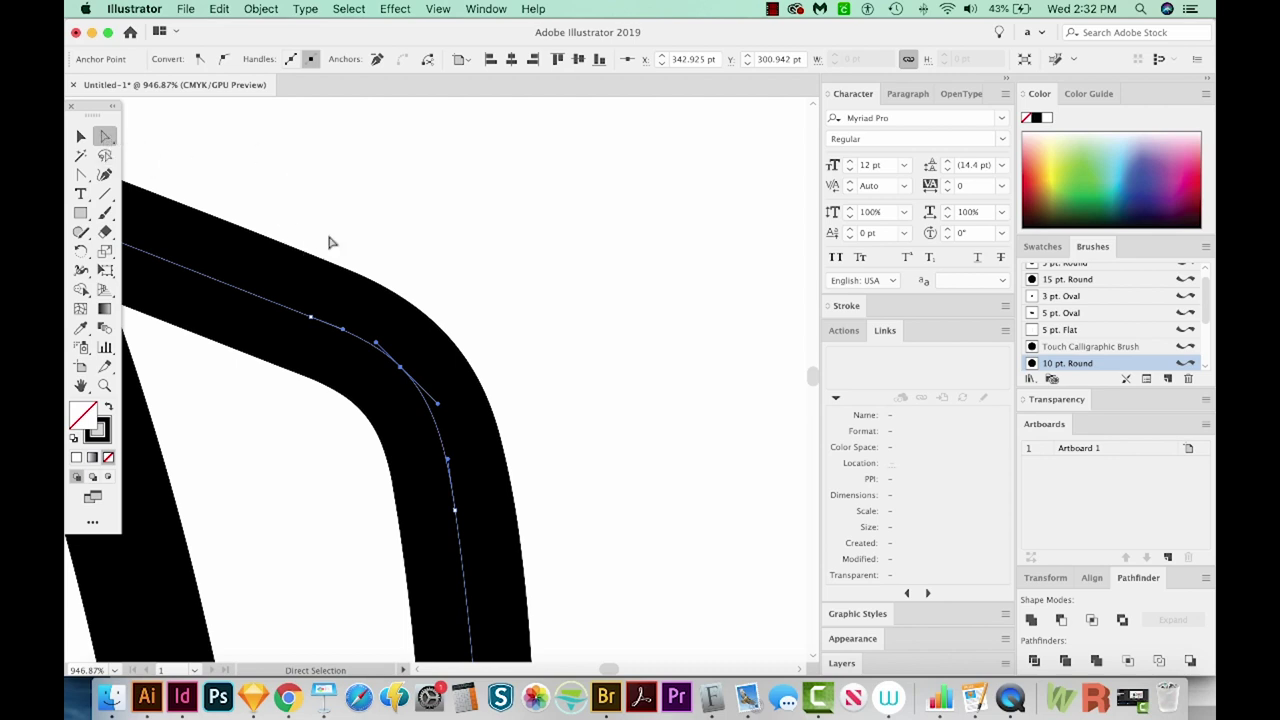
{"action": "left_click", "coordinate": [83, 176]}
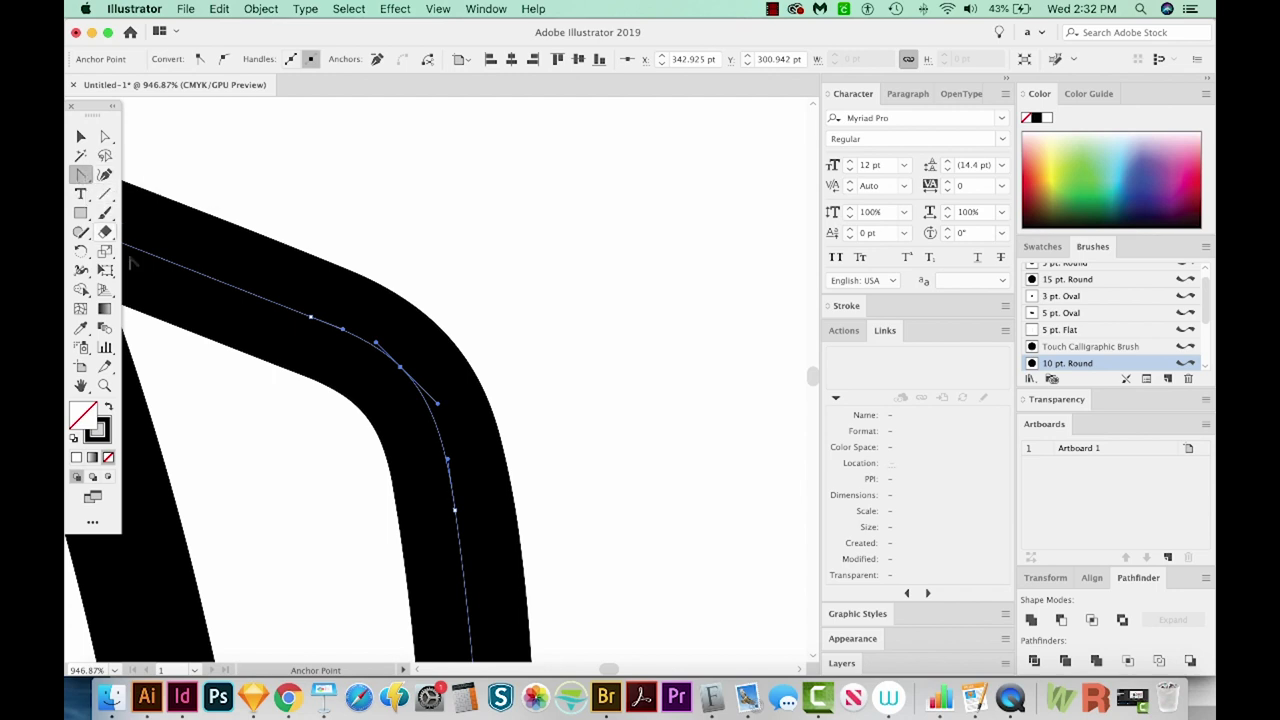
{"action": "left_click", "coordinate": [400, 368]}
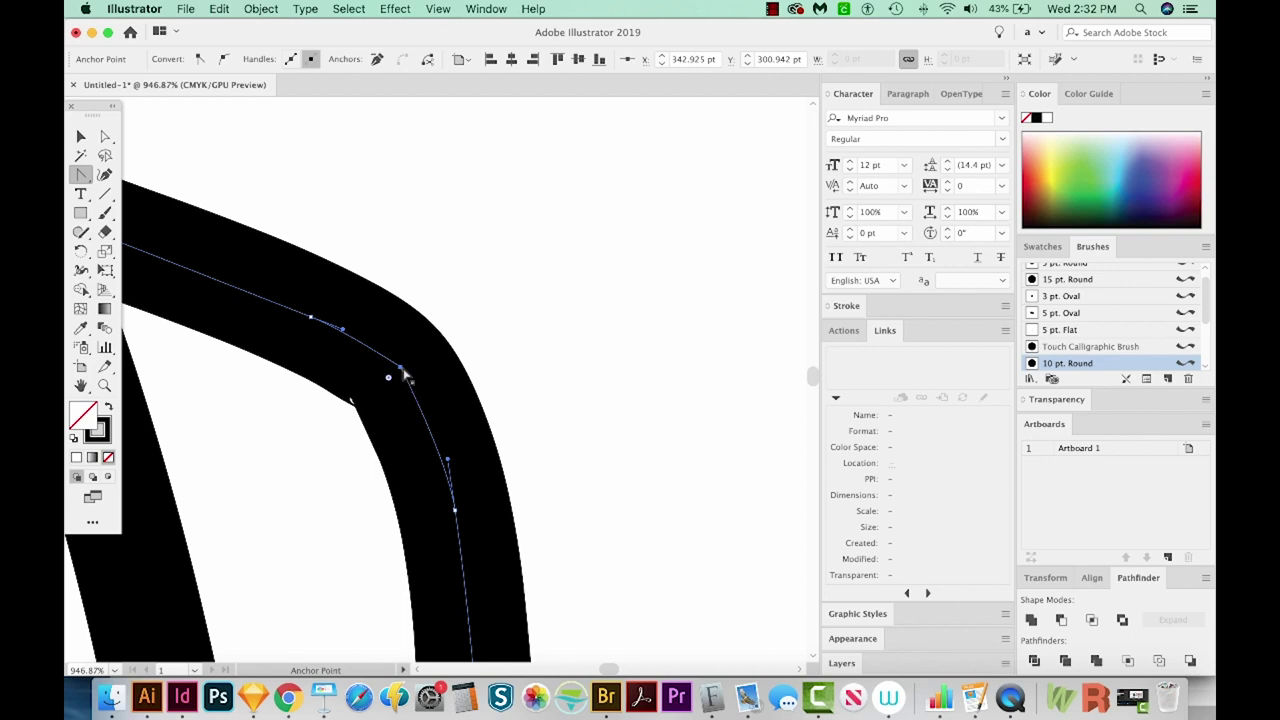
{"action": "key", "text": "a"}
{"action": "left_click_drag", "start_coordinate": [401, 369], "coordinate": [429, 381]}
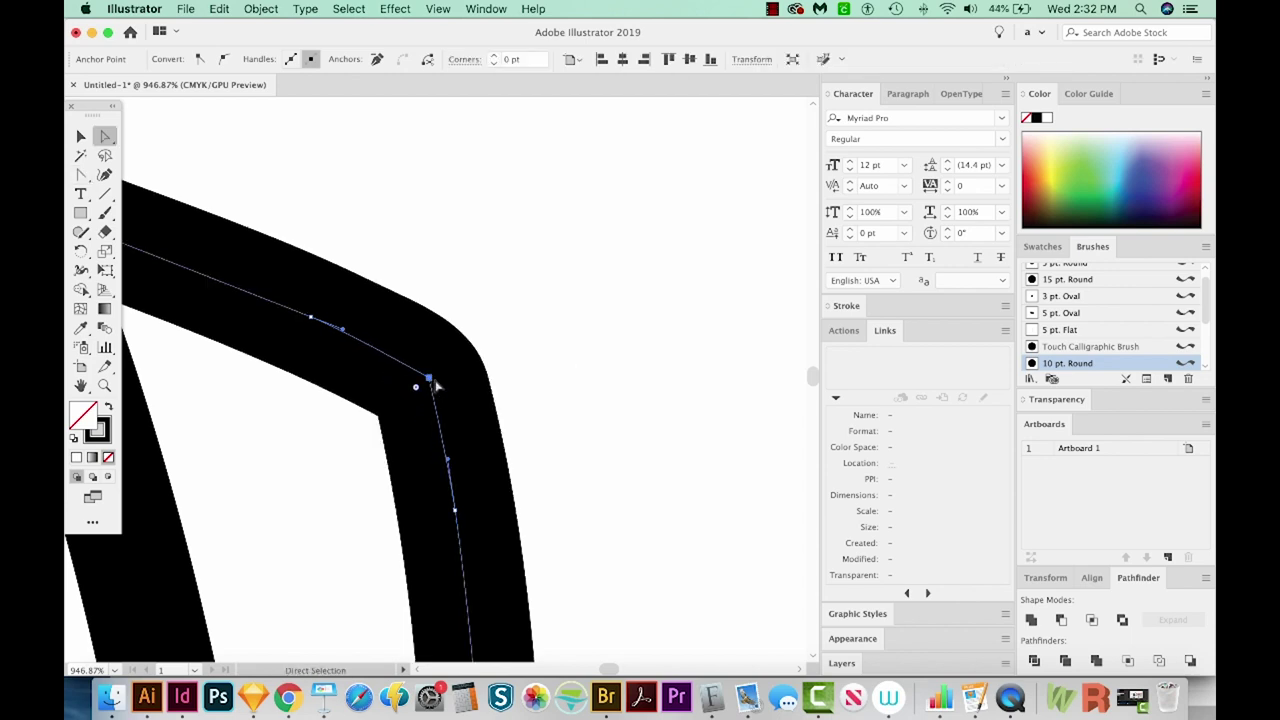
{"action": "scroll", "coordinate": [383, 358], "scroll_direction": "down", "scroll_amount": 10}
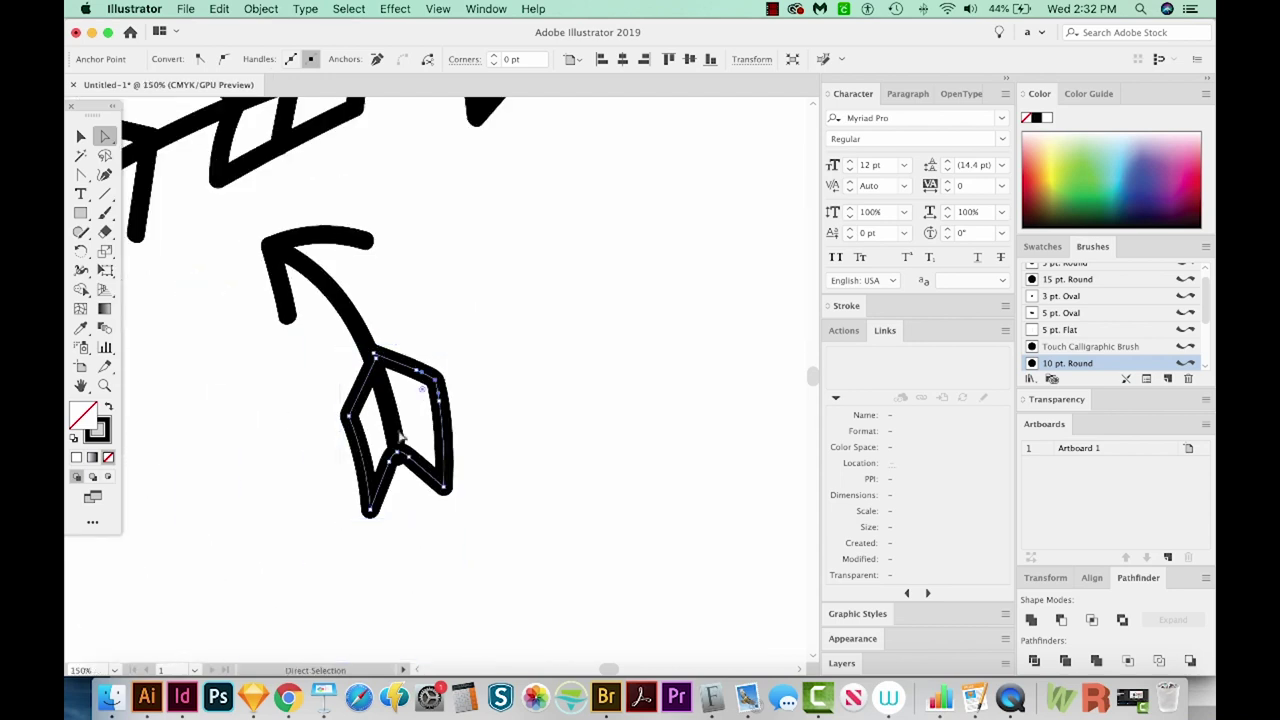
{"action": "left_click", "coordinate": [507, 509]}
Select the small arrow's feather path and pan around the drawing.
{"action": "key", "text": "v"}
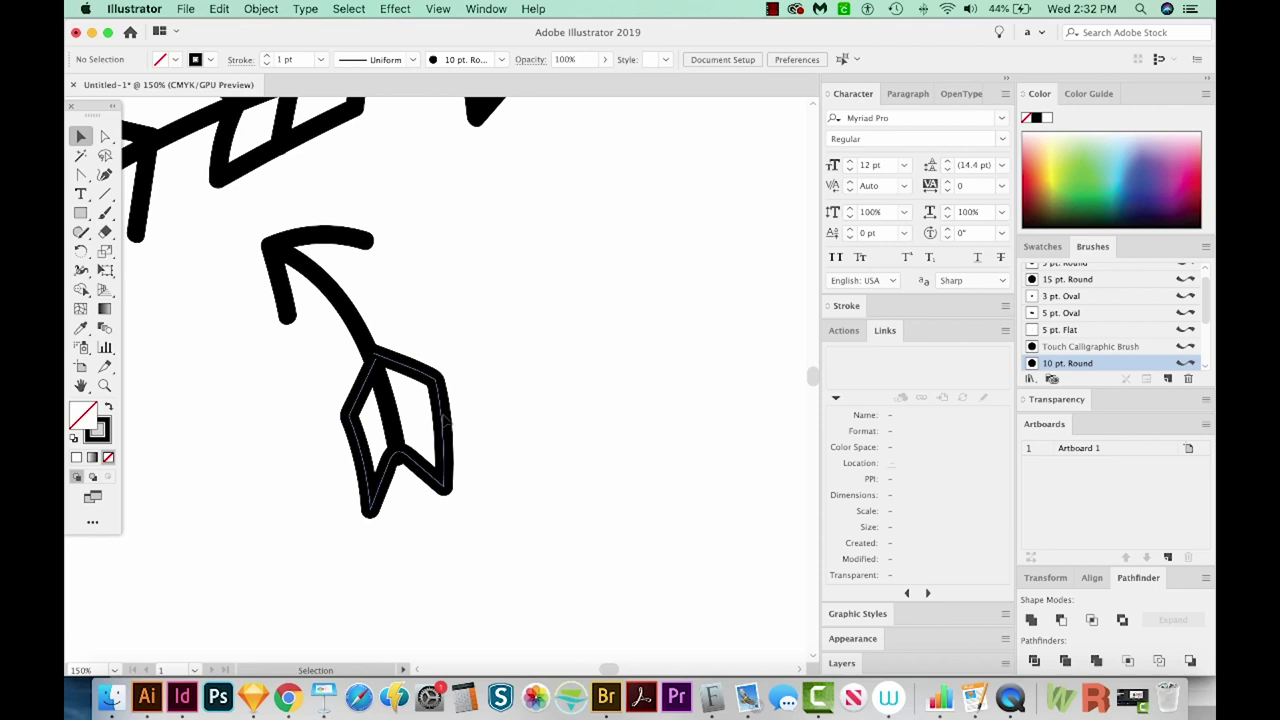
{"action": "left_click", "coordinate": [443, 425]}
{"action": "scroll", "coordinate": [482, 505], "scroll_direction": "left", "scroll_amount": 3}
{"action": "scroll", "coordinate": [482, 505], "scroll_direction": "up", "scroll_amount": 2}
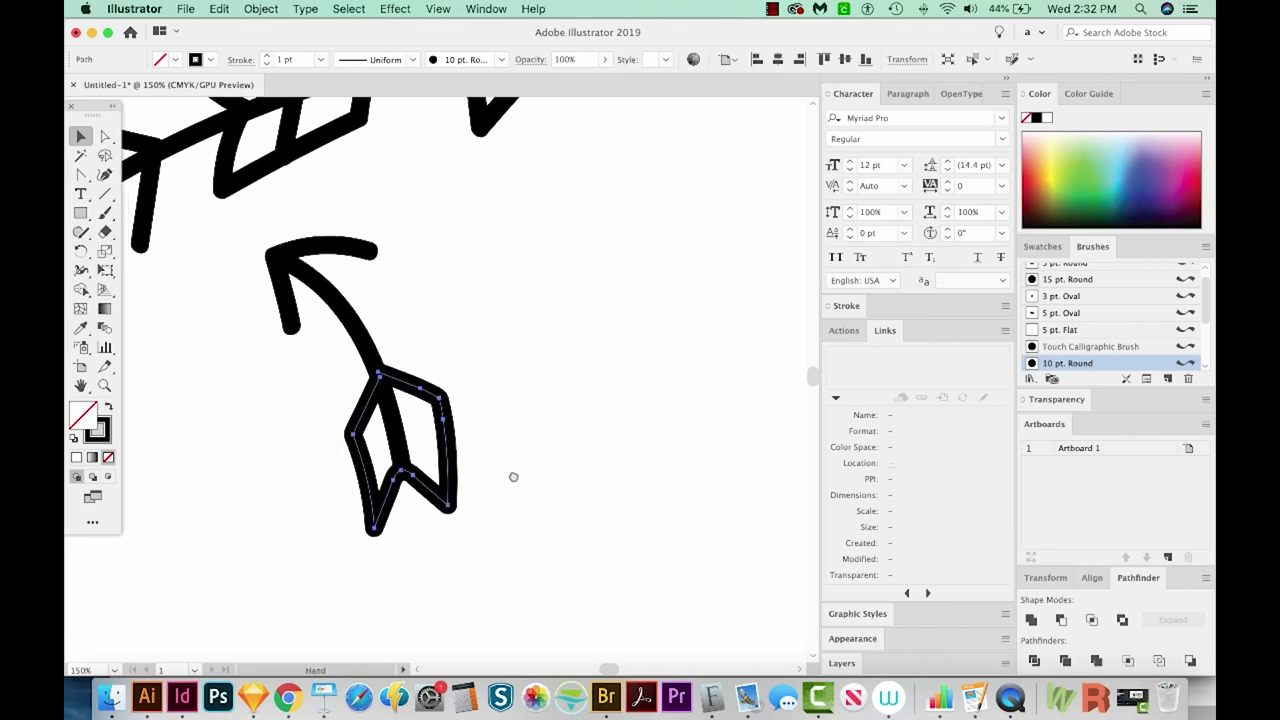
{"action": "key", "text": "space"}
{"action": "scroll", "coordinate": [614, 434], "scroll_direction": "left", "scroll_amount": 3}
{"action": "scroll", "coordinate": [614, 434], "scroll_direction": "up", "scroll_amount": 2}
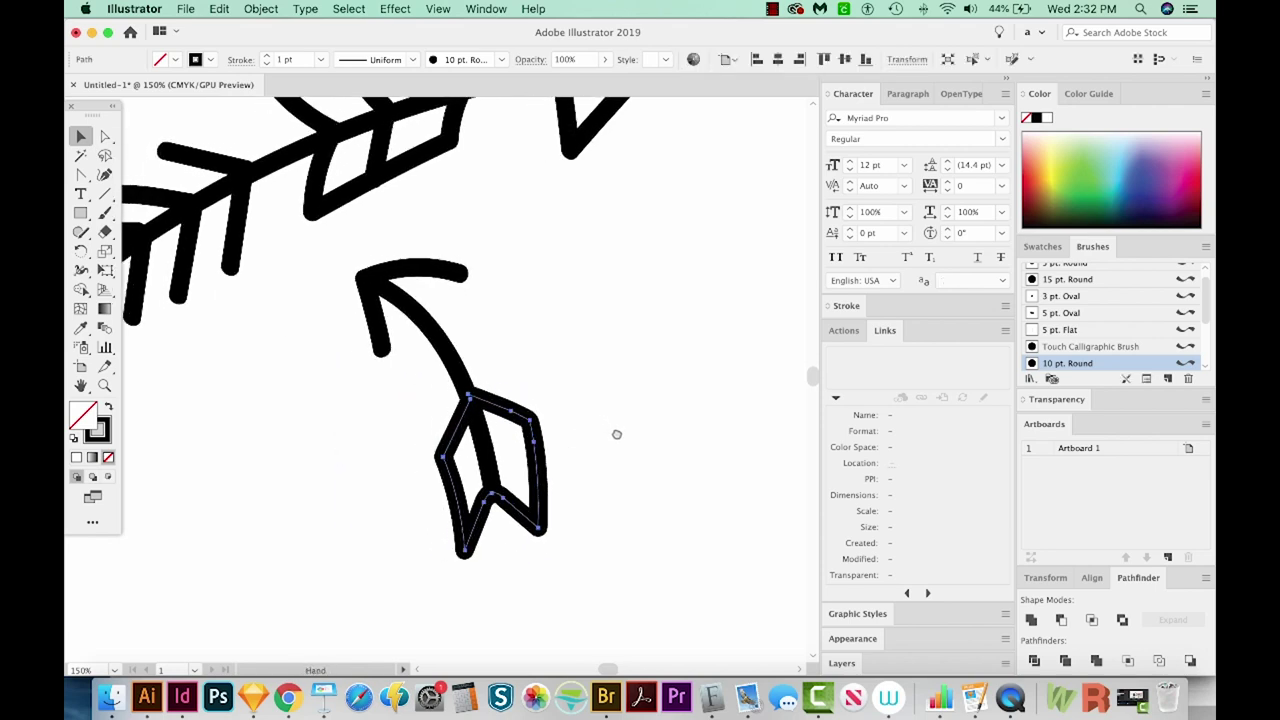
Zoom in on the empty space below the big arrow's tail, beside the small arrow.
{"action": "key", "text": "super+minus"}
{"action": "key", "text": "super+minus"}
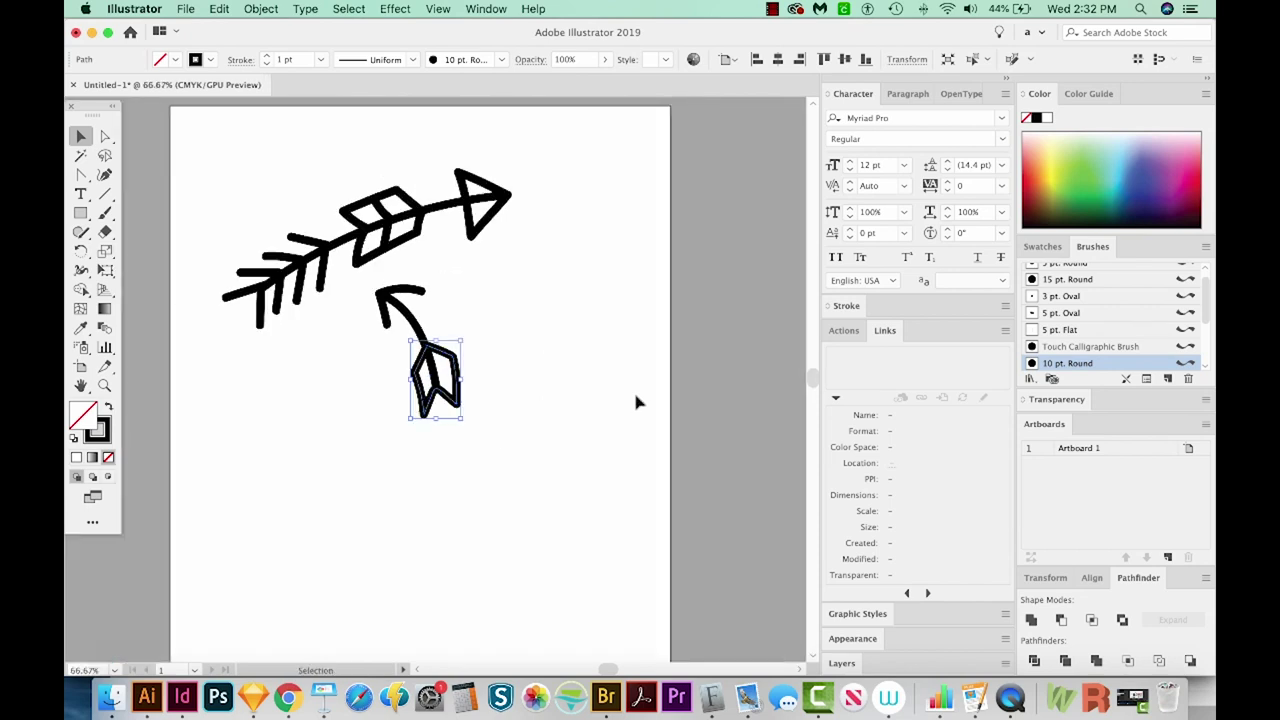
{"action": "scroll", "coordinate": [363, 340], "scroll_direction": "left", "scroll_amount": 3}
{"action": "scroll", "coordinate": [443, 389], "scroll_direction": "up", "scroll_amount": 2}
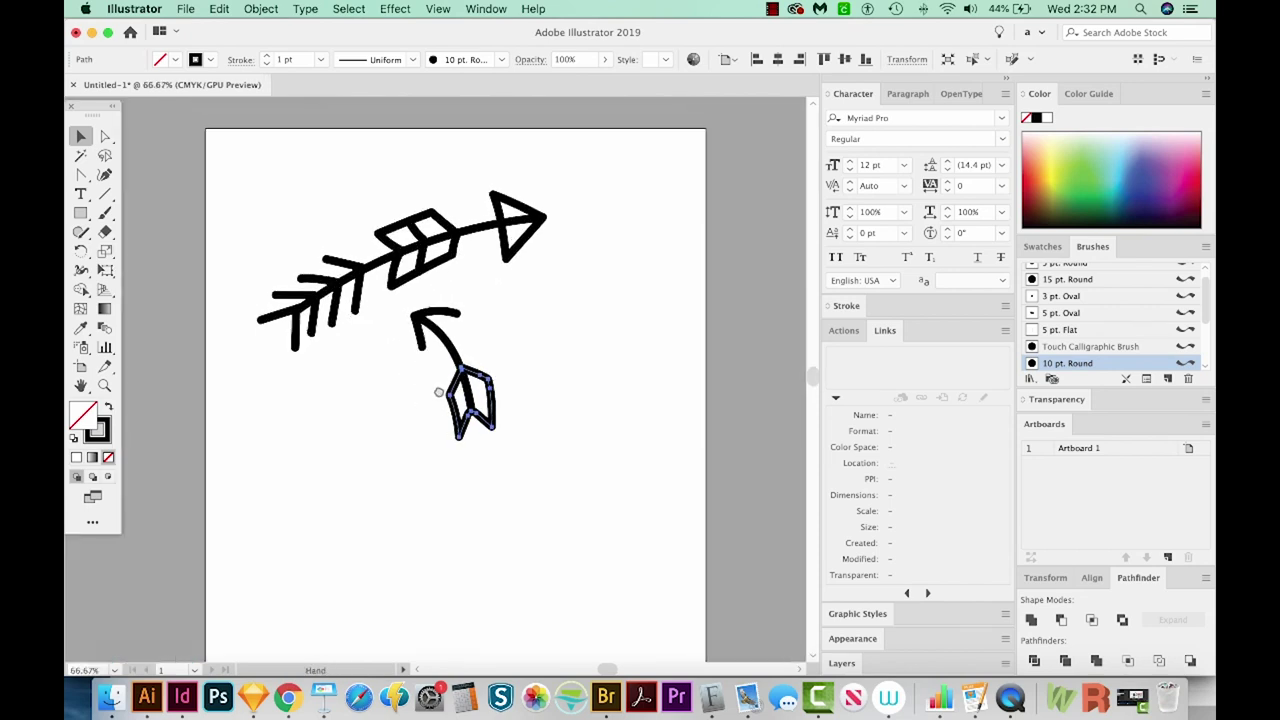
{"action": "key", "text": "space"}
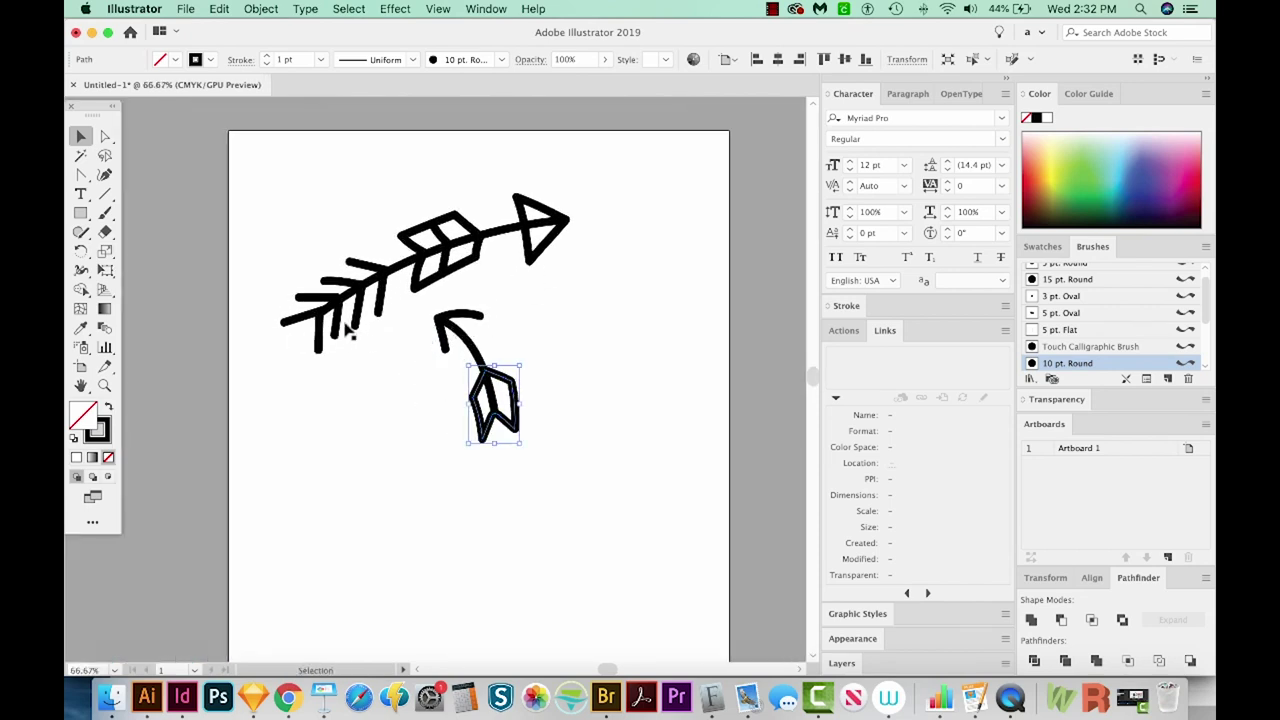
{"action": "key", "text": "z"}
{"action": "left_click_drag", "start_coordinate": [254, 263], "coordinate": [462, 451]}
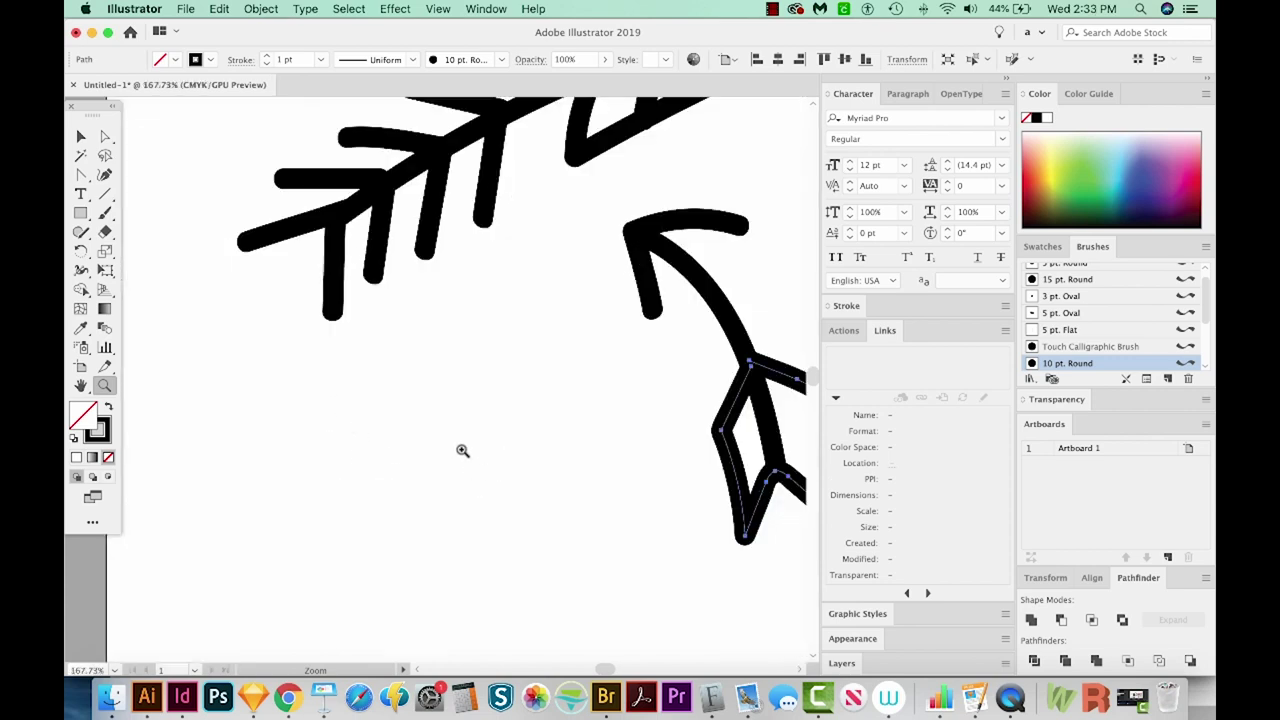
Paint a heart outline with the 10 pt Round brush, redrawing the right curve and adding the left half.
{"action": "key", "text": "b"}
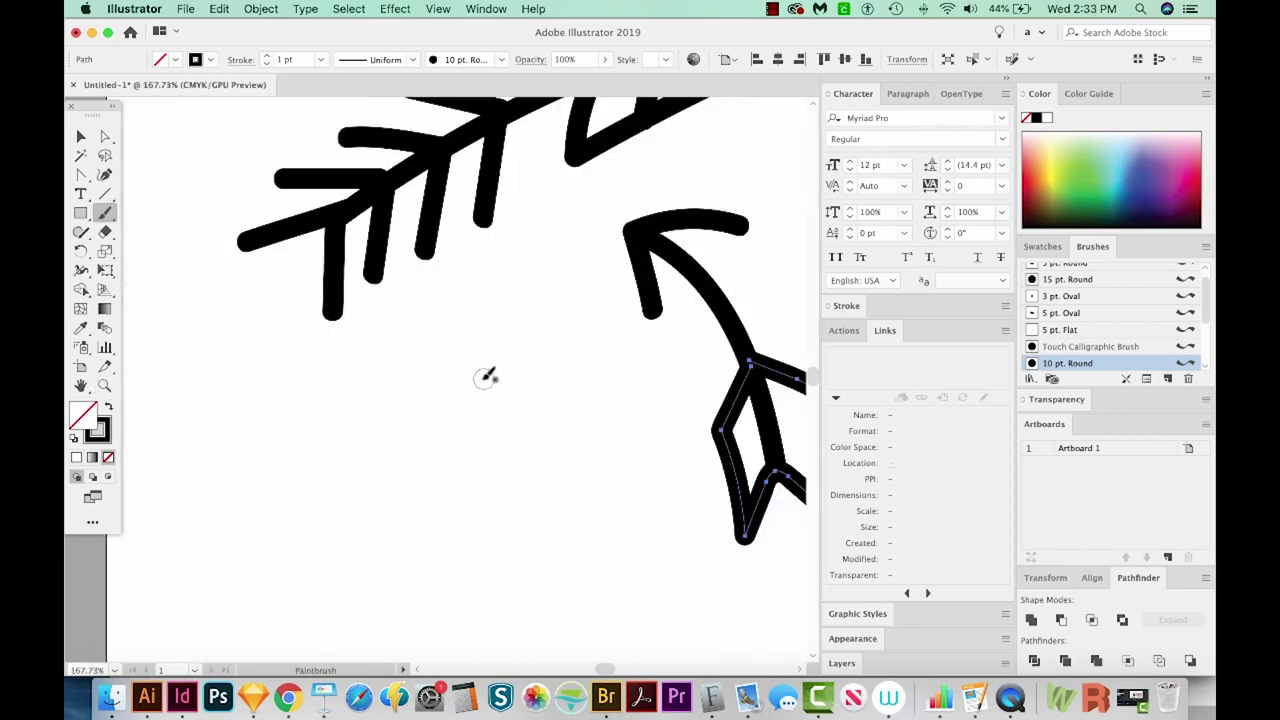
{"action": "mouse_move", "coordinate": [479, 387]}
{"action": "left_mouse_down"}
{"action": "mouse_move", "coordinate": [478, 372]}
{"action": "mouse_move", "coordinate": [524, 342]}
{"action": "mouse_move", "coordinate": [602, 352]}
{"action": "mouse_move", "coordinate": [630, 430]}
{"action": "mouse_move", "coordinate": [566, 548]}
{"action": "mouse_move", "coordinate": [505, 606]}
{"action": "mouse_move", "coordinate": [422, 557]}
{"action": "mouse_move", "coordinate": [392, 462]}
{"action": "mouse_move", "coordinate": [402, 374]}
{"action": "mouse_move", "coordinate": [455, 364]}
{"action": "mouse_move", "coordinate": [472, 384]}
{"action": "left_mouse_up"}
{"action": "key", "text": "super+z"}
{"action": "mouse_move", "coordinate": [466, 394]}
{"action": "left_mouse_down"}
{"action": "mouse_move", "coordinate": [524, 326]}
{"action": "mouse_move", "coordinate": [564, 321]}
{"action": "mouse_move", "coordinate": [594, 334]}
{"action": "mouse_move", "coordinate": [619, 394]}
{"action": "mouse_move", "coordinate": [566, 514]}
{"action": "mouse_move", "coordinate": [490, 590]}
{"action": "left_mouse_up"}
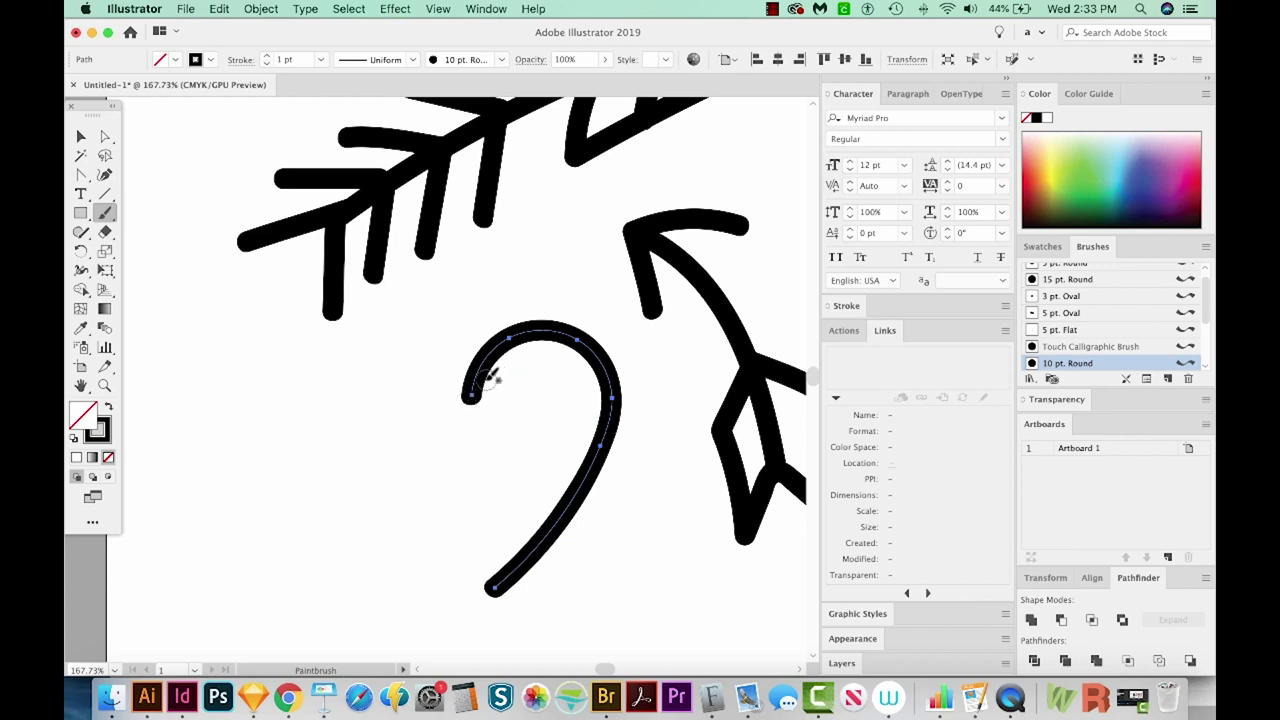
{"action": "key", "text": "super"}
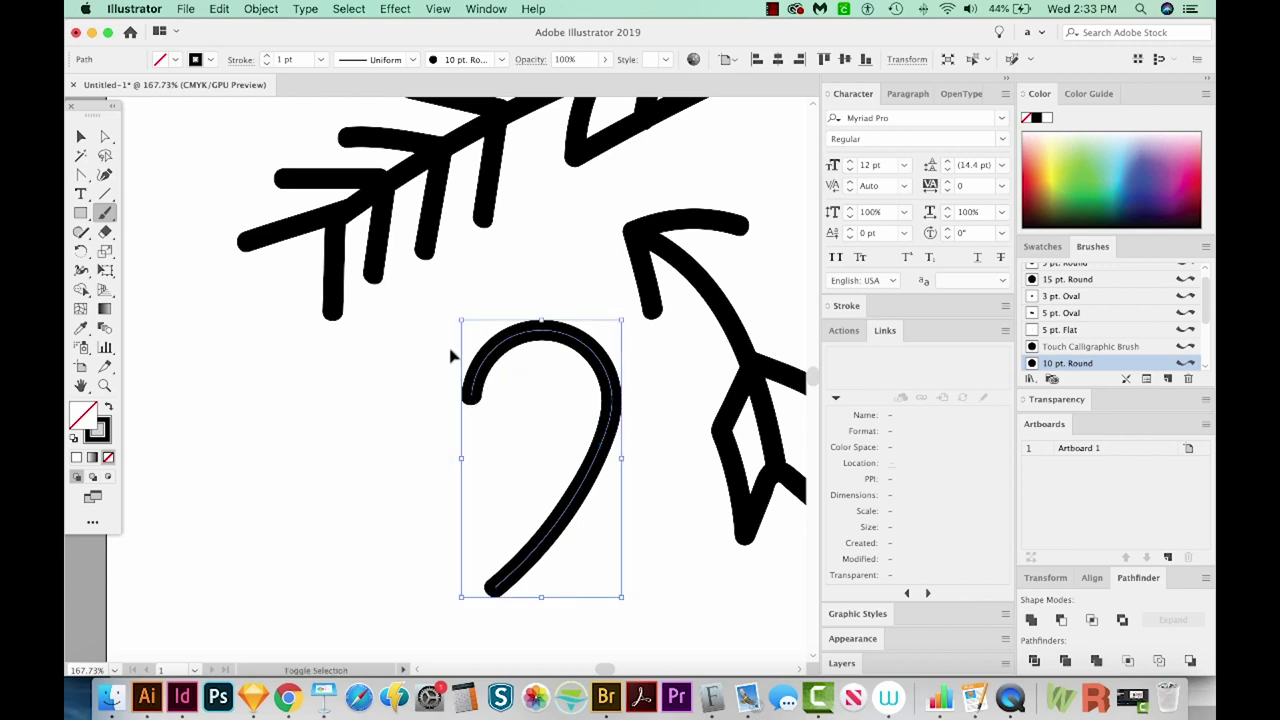
{"action": "left_click", "coordinate": [461, 363], "text": "super"}
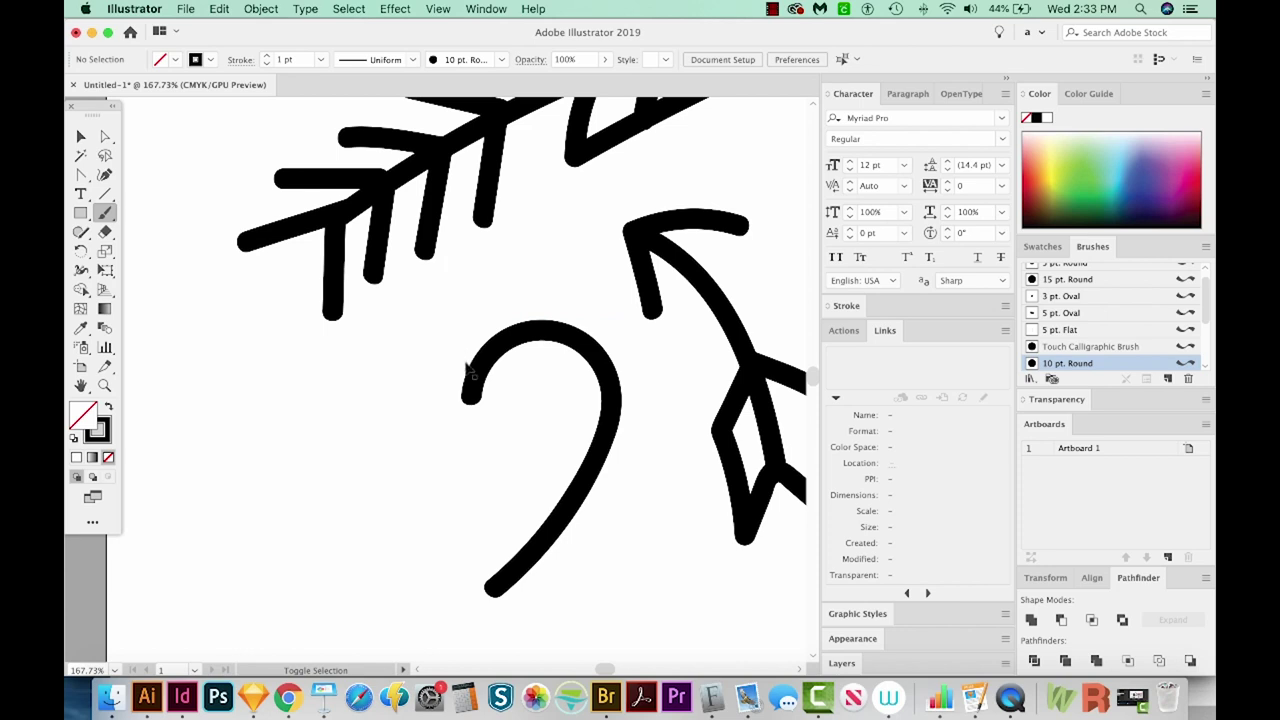
{"action": "mouse_move", "coordinate": [469, 393]}
{"action": "left_mouse_down"}
{"action": "mouse_move", "coordinate": [443, 340]}
{"action": "mouse_move", "coordinate": [380, 330]}
{"action": "mouse_move", "coordinate": [339, 373]}
{"action": "mouse_move", "coordinate": [337, 401]}
{"action": "mouse_move", "coordinate": [410, 504]}
{"action": "mouse_move", "coordinate": [492, 592]}
{"action": "left_mouse_up"}
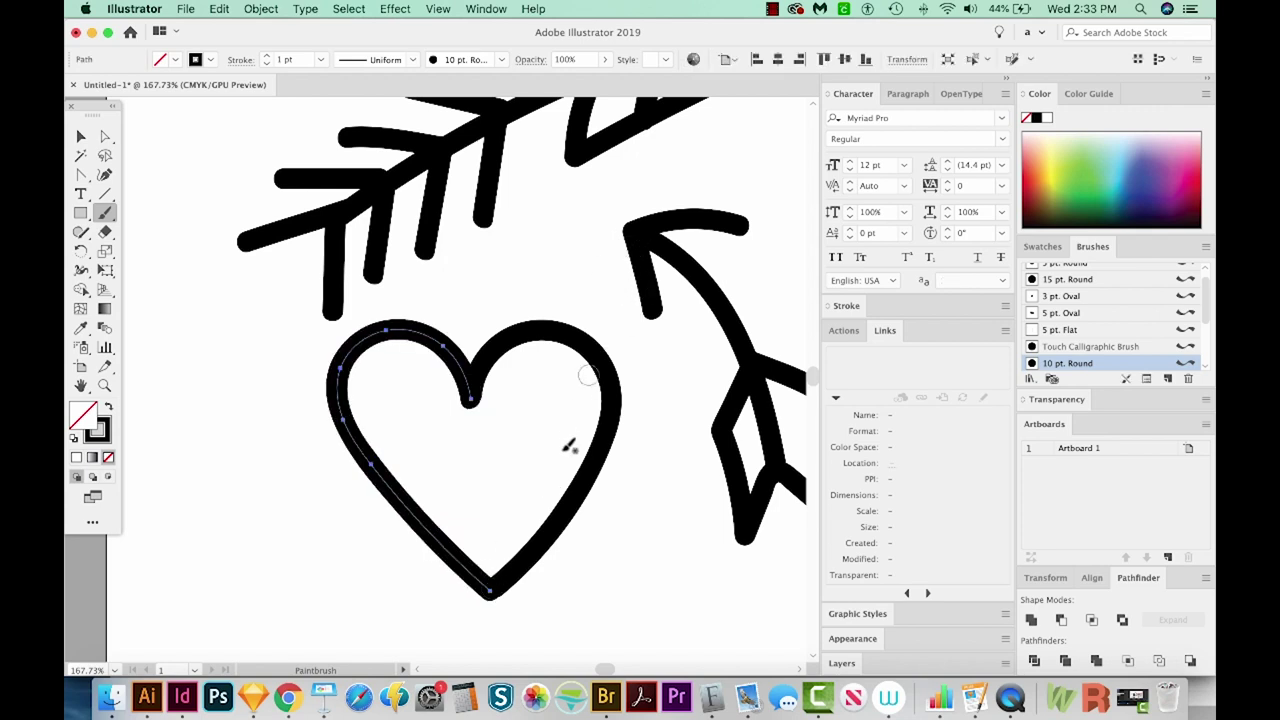
Paint three diagonal stripes across the heart, including one from the upper-left lobe.
{"action": "left_click", "coordinate": [451, 512], "text": "super"}
{"action": "mouse_move", "coordinate": [437, 536]}
{"action": "left_mouse_down"}
{"action": "mouse_move", "coordinate": [534, 451]}
{"action": "mouse_move", "coordinate": [585, 357]}
{"action": "left_mouse_up"}
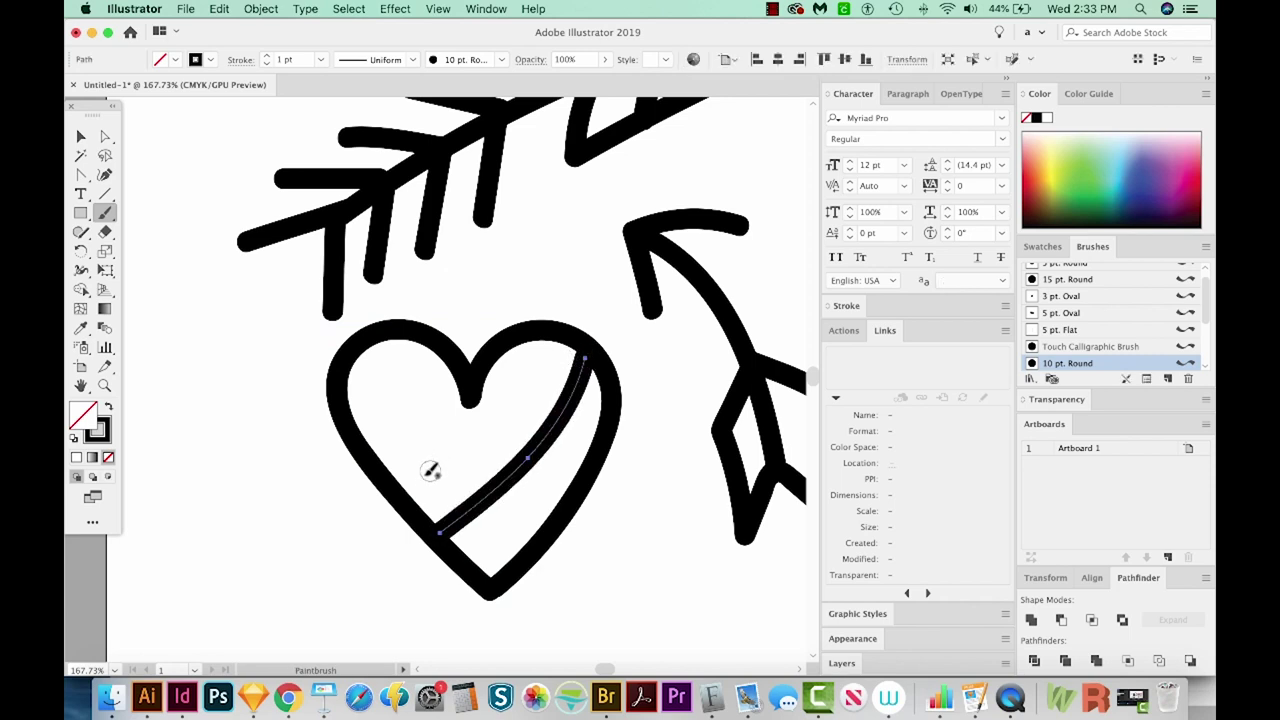
{"action": "left_click_drag", "start_coordinate": [405, 494], "coordinate": [450, 459]}
{"action": "left_click_drag", "start_coordinate": [510, 412], "coordinate": [540, 335]}
{"action": "left_click_drag", "start_coordinate": [360, 338], "coordinate": [448, 457]}
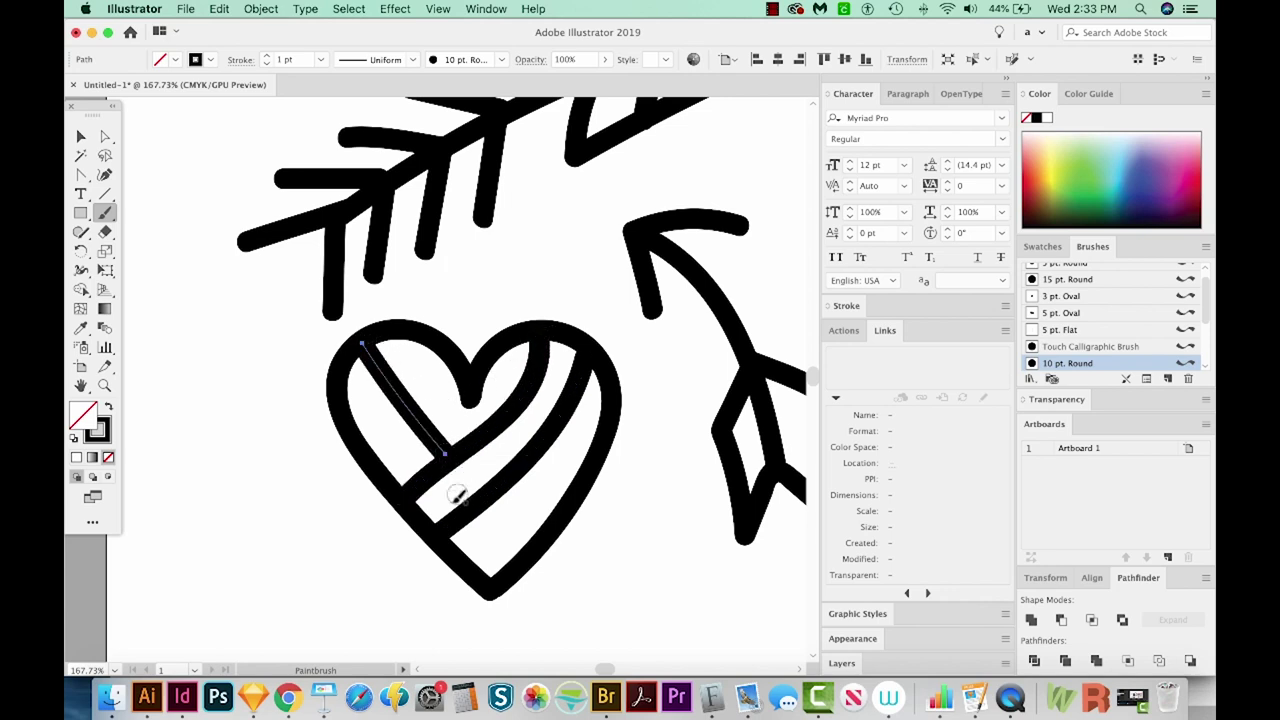
Add four dots along the heart's bottom stripe and two in its upper-left section.
{"action": "left_click", "coordinate": [496, 537]}
{"action": "left_click", "coordinate": [521, 511]}
{"action": "left_click", "coordinate": [544, 485]}
{"action": "left_click", "coordinate": [569, 456]}
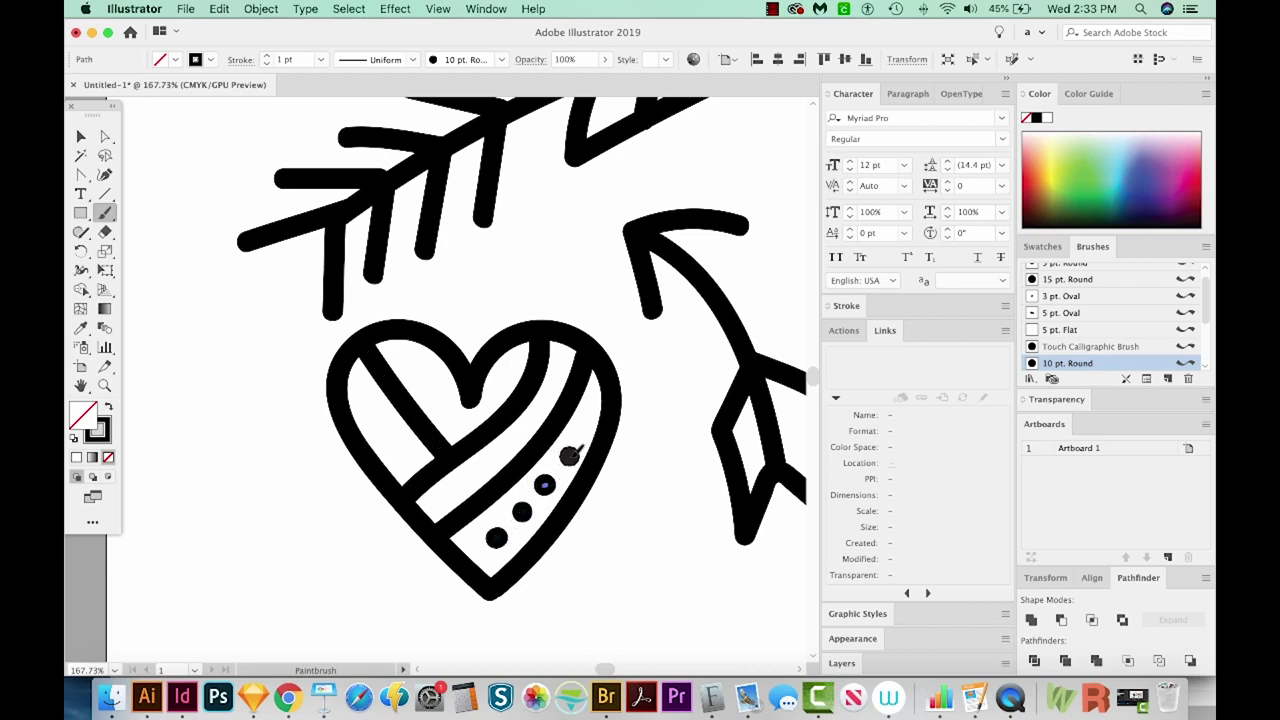
{"action": "left_click", "coordinate": [422, 368]}
{"action": "left_click", "coordinate": [440, 398]}
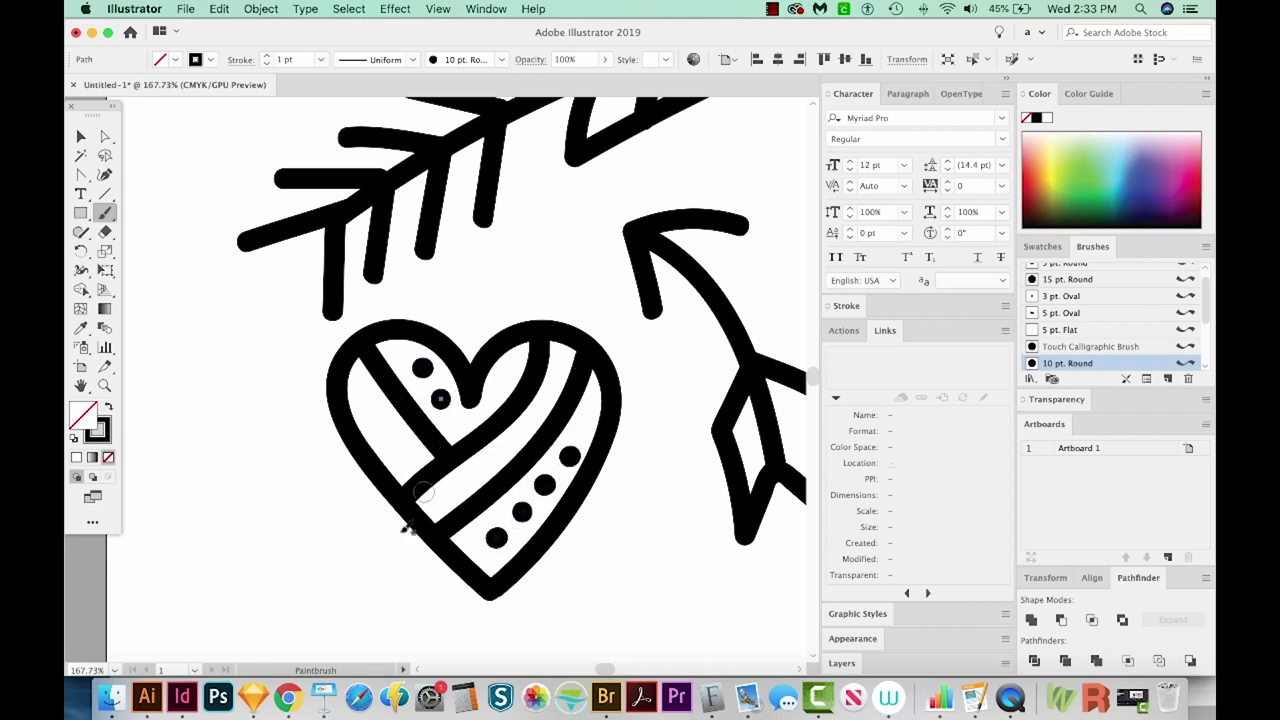
{"action": "key", "text": "a"}
{"action": "left_click", "coordinate": [540, 397]}
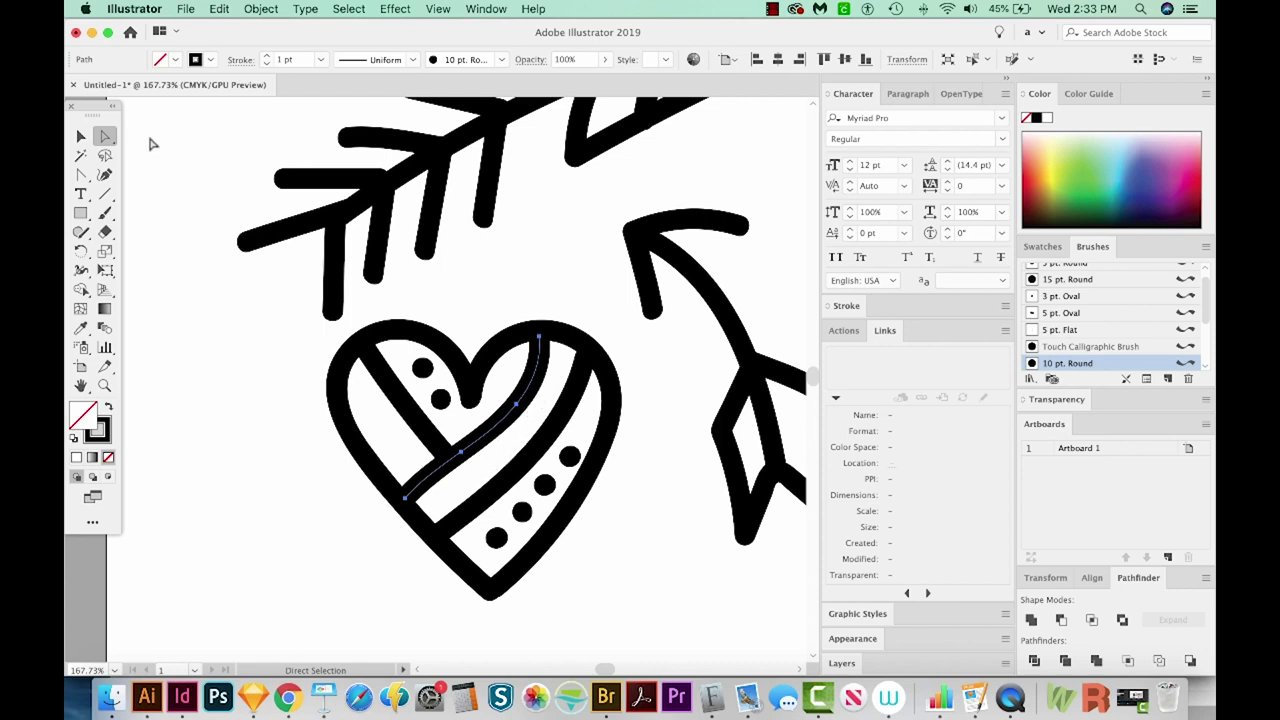
Pull an anchor of the heart's middle stripe down-left to reshape it.
{"action": "left_click", "coordinate": [553, 372]}
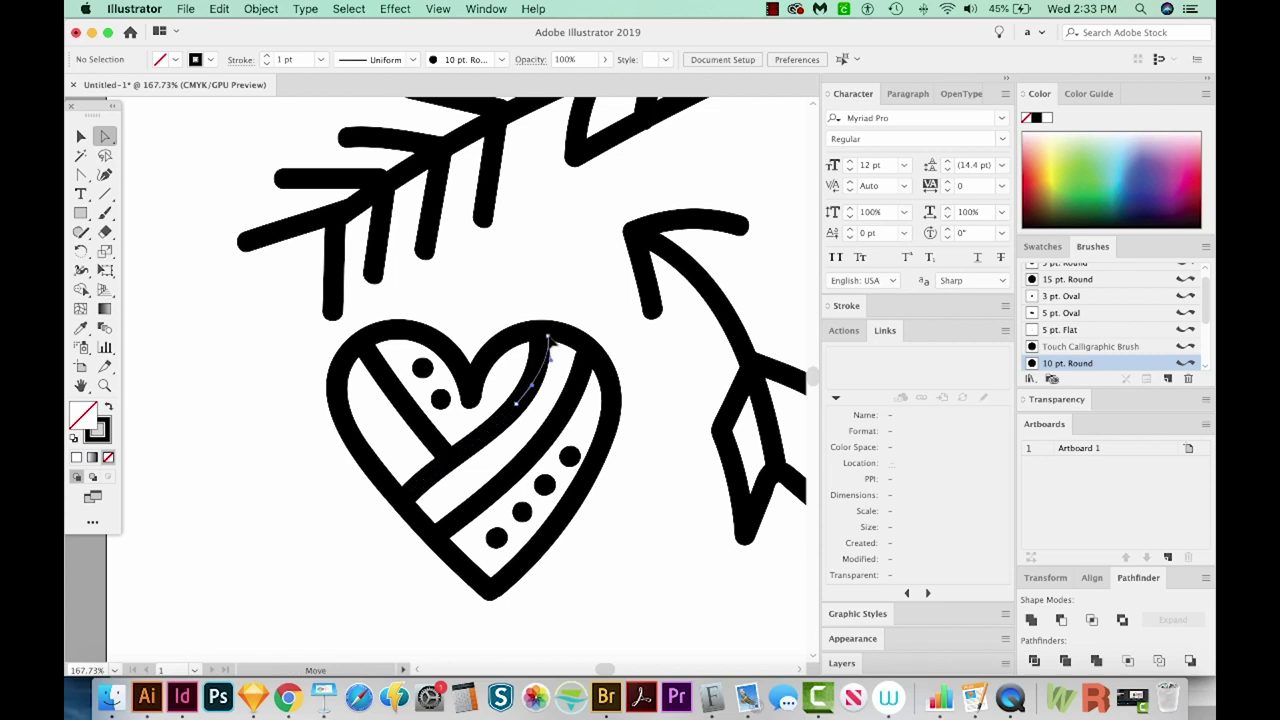
{"action": "left_click", "coordinate": [549, 338]}
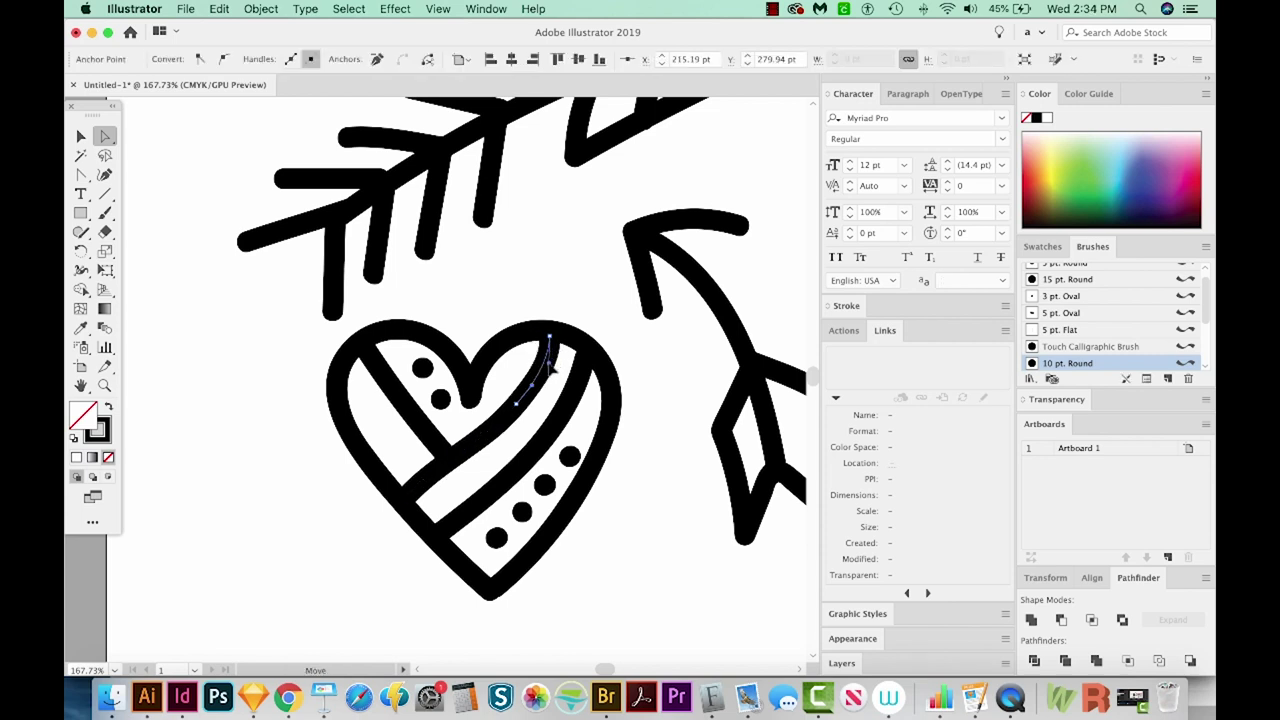
{"action": "left_click", "coordinate": [527, 396]}
{"action": "left_click_drag", "start_coordinate": [462, 454], "coordinate": [421, 486]}
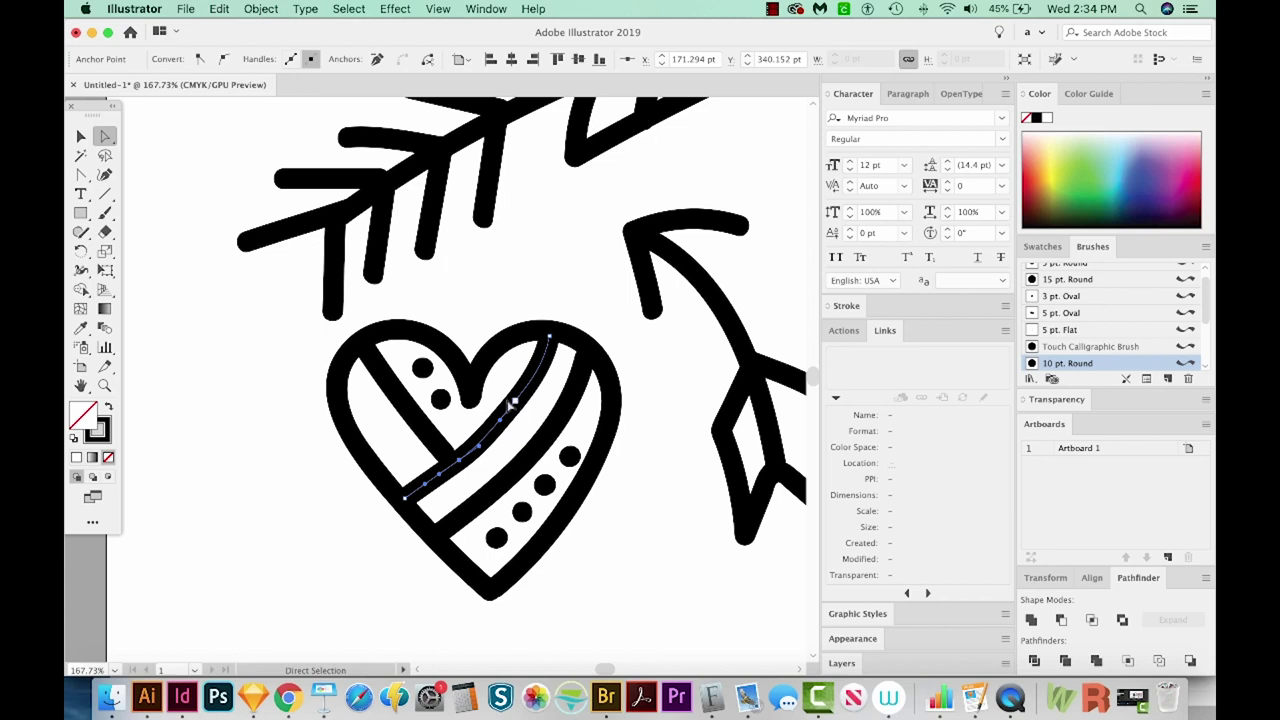
Smooth the middle stripe with the Smooth Tool and fit the whole artboard in view.
{"action": "key", "text": "n"}
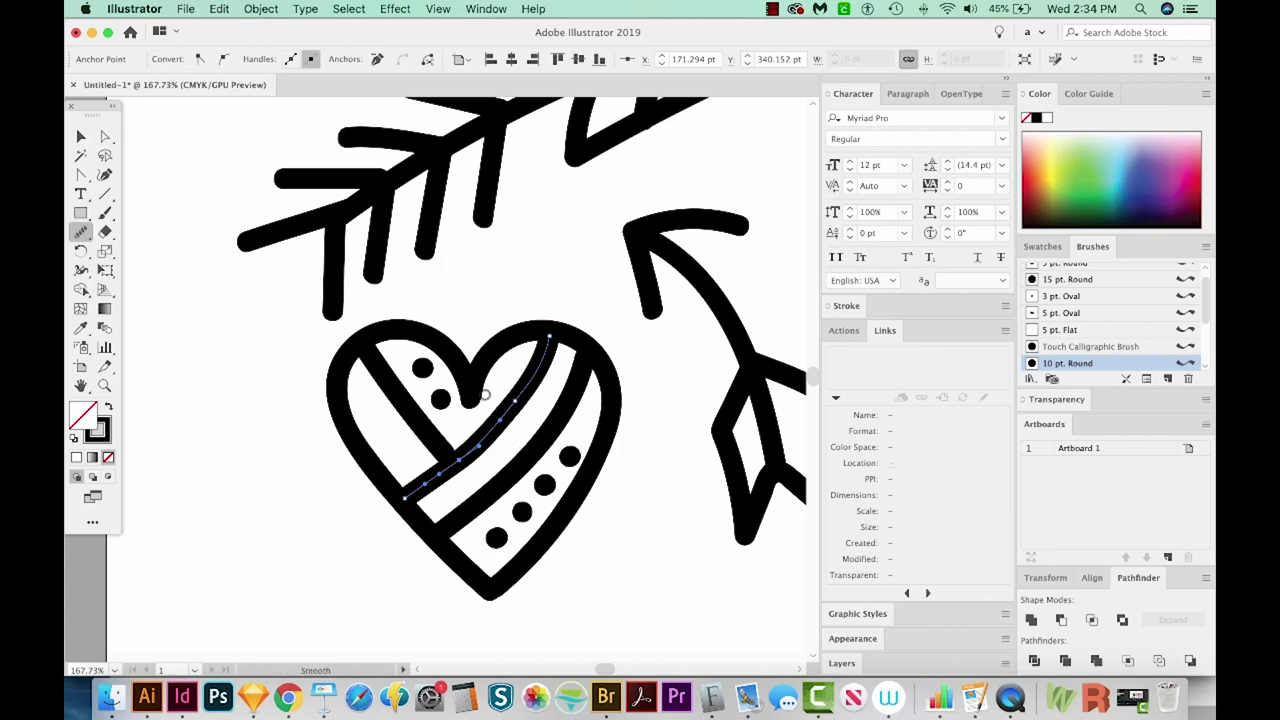
{"action": "left_click", "coordinate": [82, 231]}
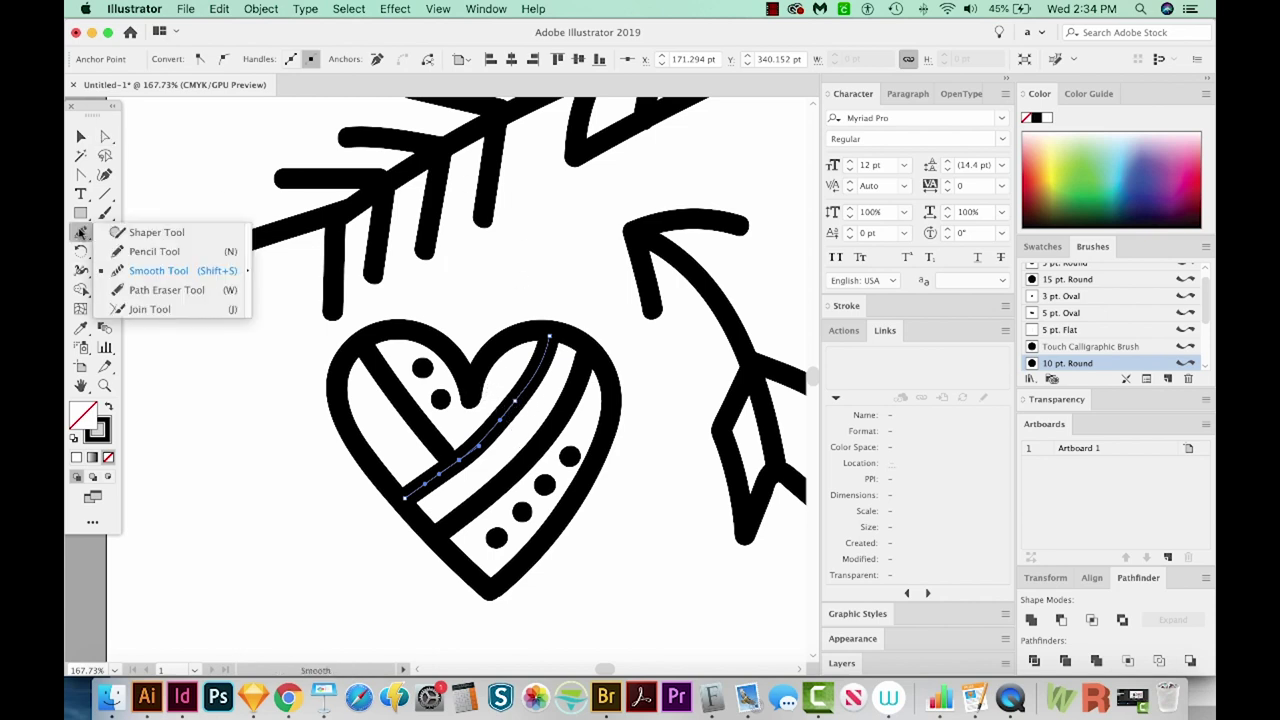
{"action": "left_click", "coordinate": [128, 270]}
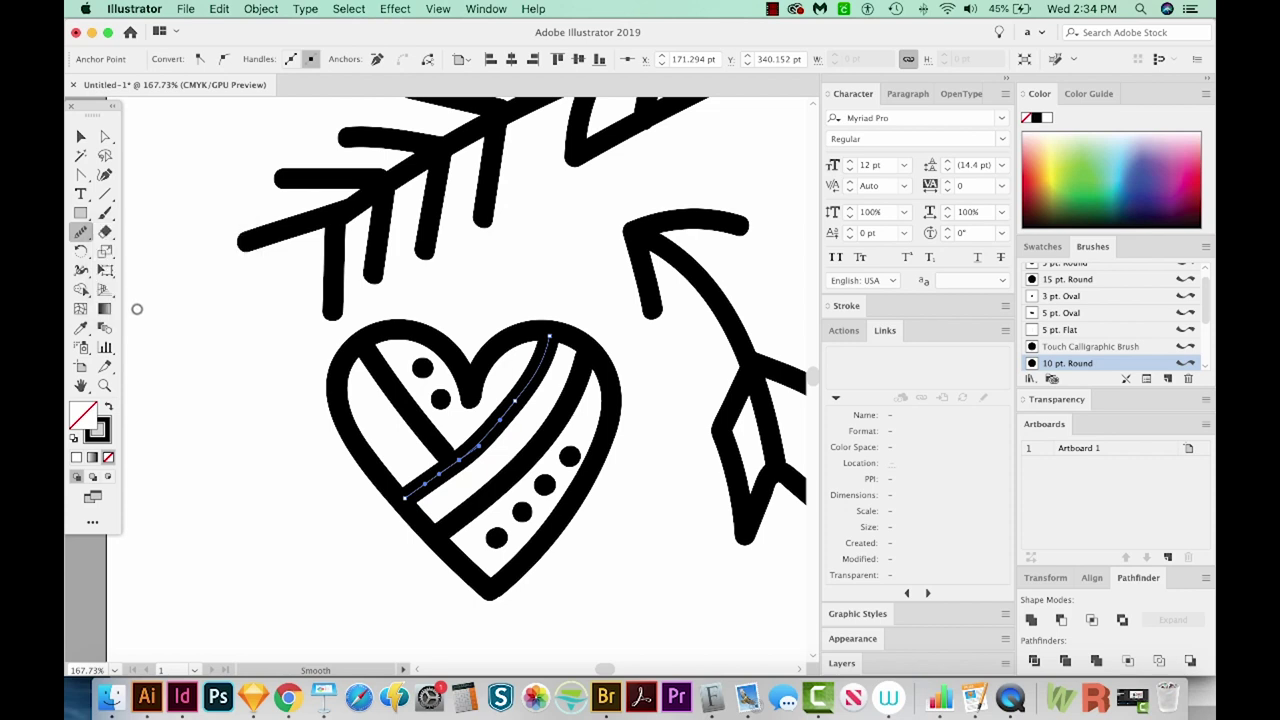
{"action": "left_click_drag", "start_coordinate": [425, 478], "coordinate": [545, 345]}
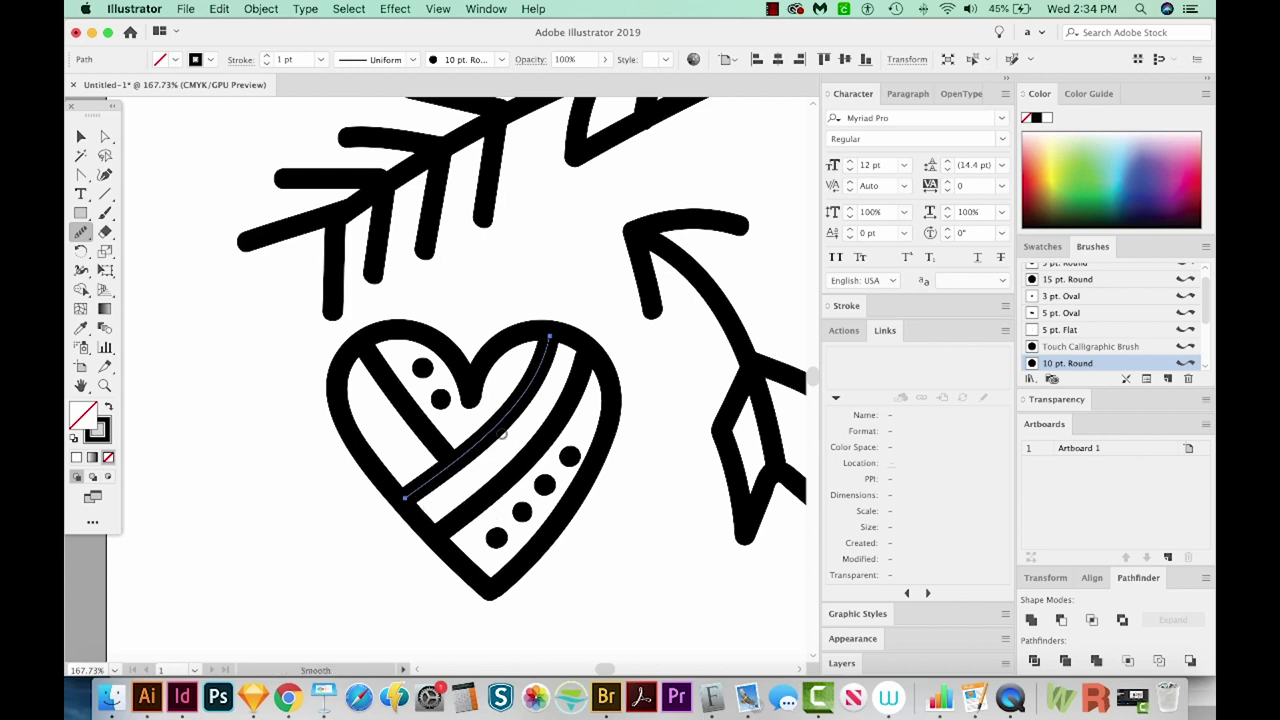
{"action": "key", "text": "super+minus"}
{"action": "key", "text": "super+minus"}
{"action": "key", "text": "super+minus"}
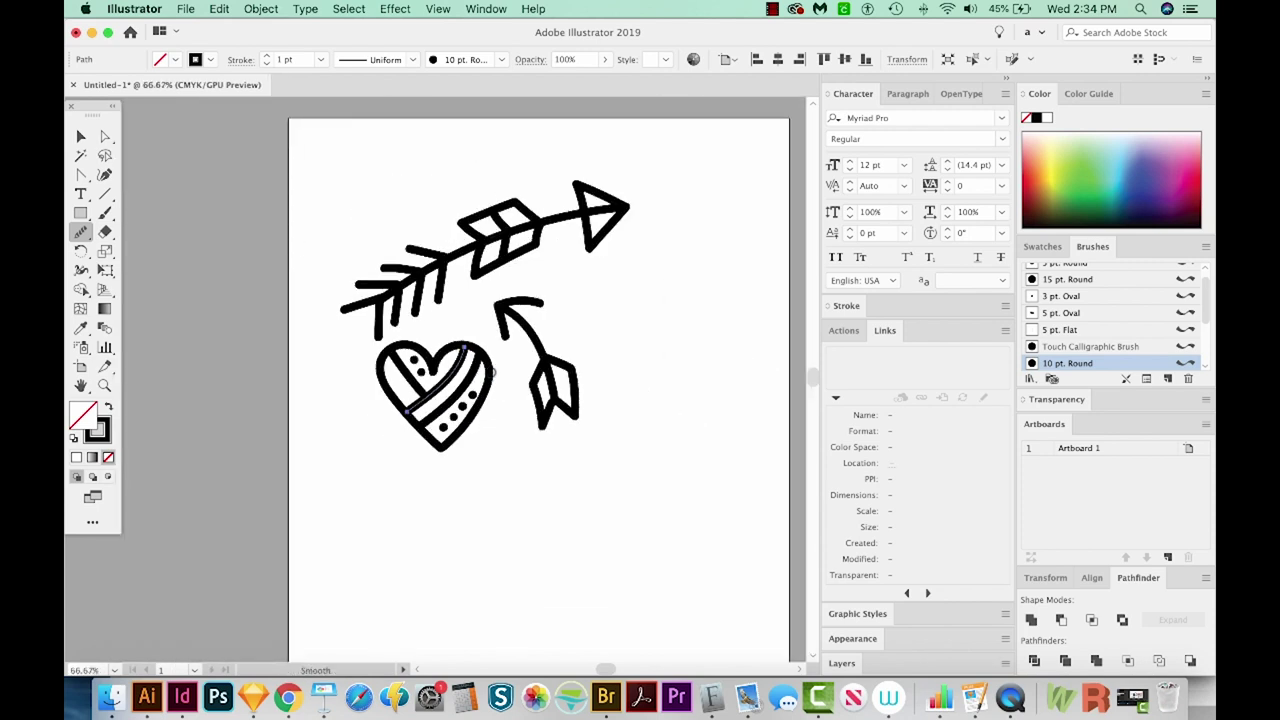
{"action": "left_click", "coordinate": [81, 137]}
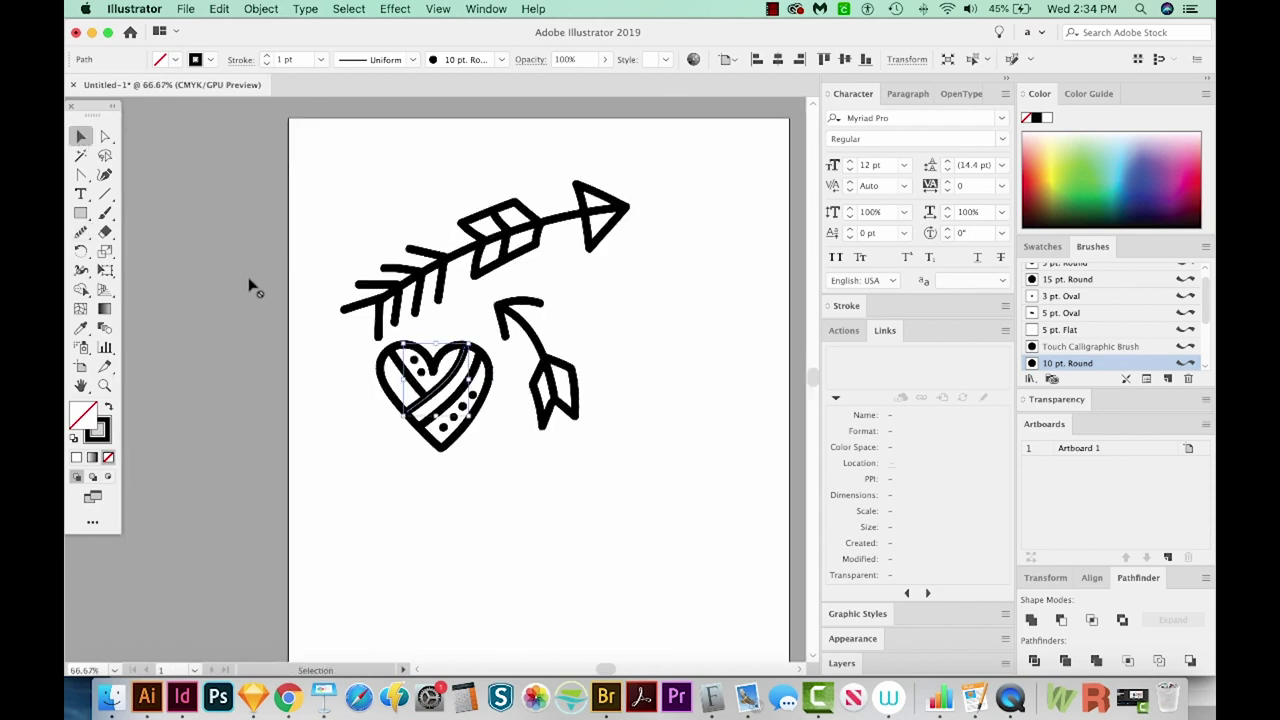
Paint a small heart right of the curved arrow, then marquee-select all the doodles.
{"action": "left_click", "coordinate": [300, 437]}
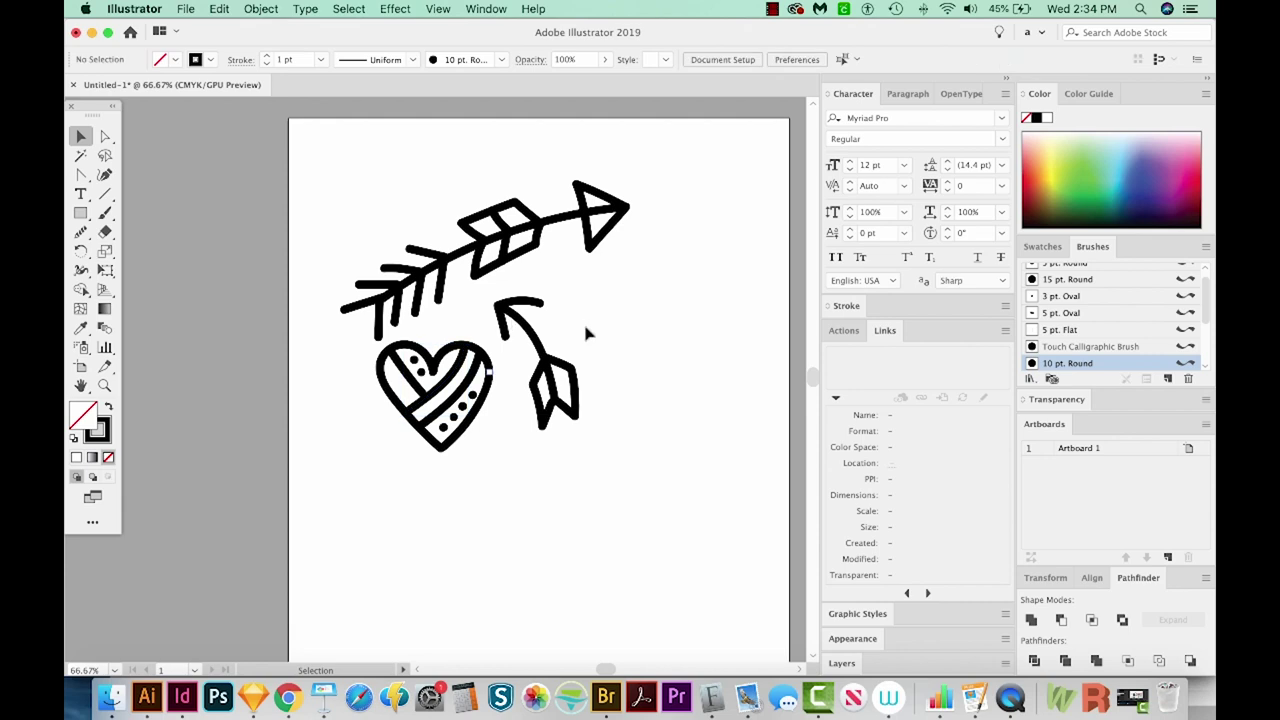
{"action": "key", "text": "b"}
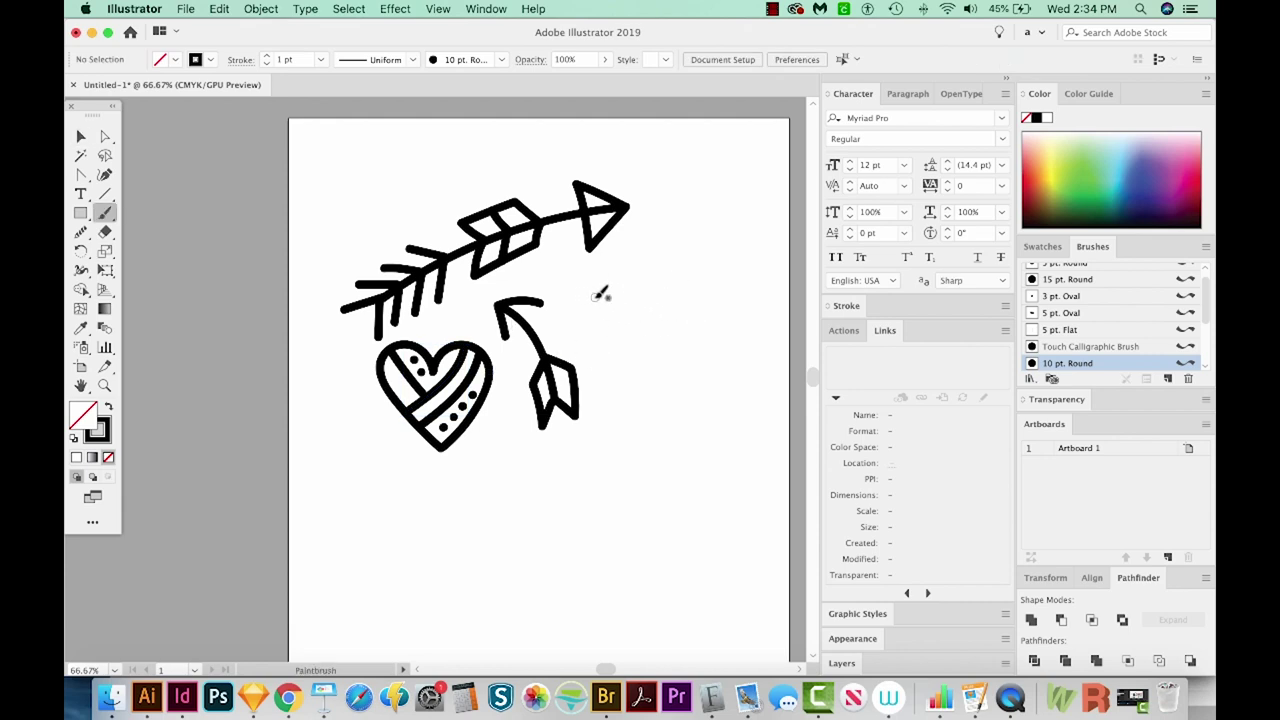
{"action": "mouse_move", "coordinate": [588, 290]}
{"action": "left_mouse_down"}
{"action": "mouse_move", "coordinate": [588, 314]}
{"action": "mouse_move", "coordinate": [610, 314]}
{"action": "mouse_move", "coordinate": [624, 278]}
{"action": "mouse_move", "coordinate": [598, 288]}
{"action": "left_mouse_up"}
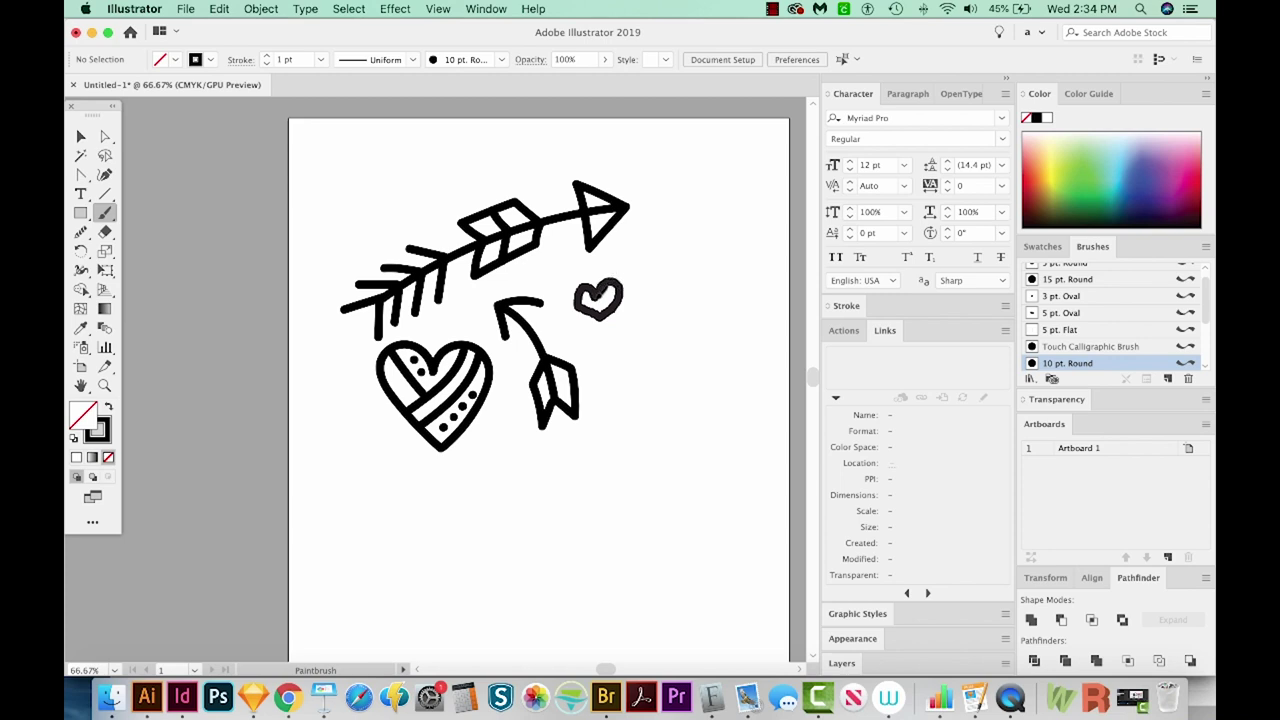
{"action": "key", "text": "v"}
{"action": "left_click", "coordinate": [614, 414]}
{"action": "left_click_drag", "start_coordinate": [563, 469], "coordinate": [555, 502]}
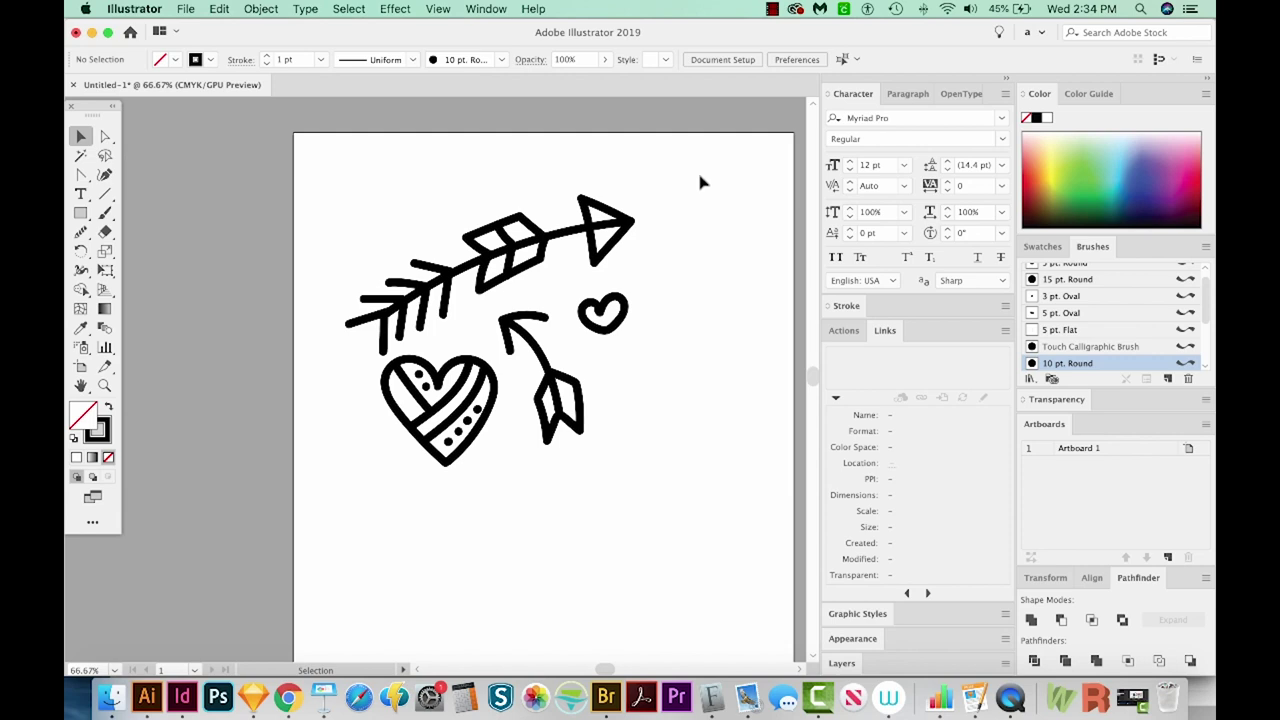
{"action": "left_click_drag", "start_coordinate": [617, 255], "coordinate": [340, 467]}
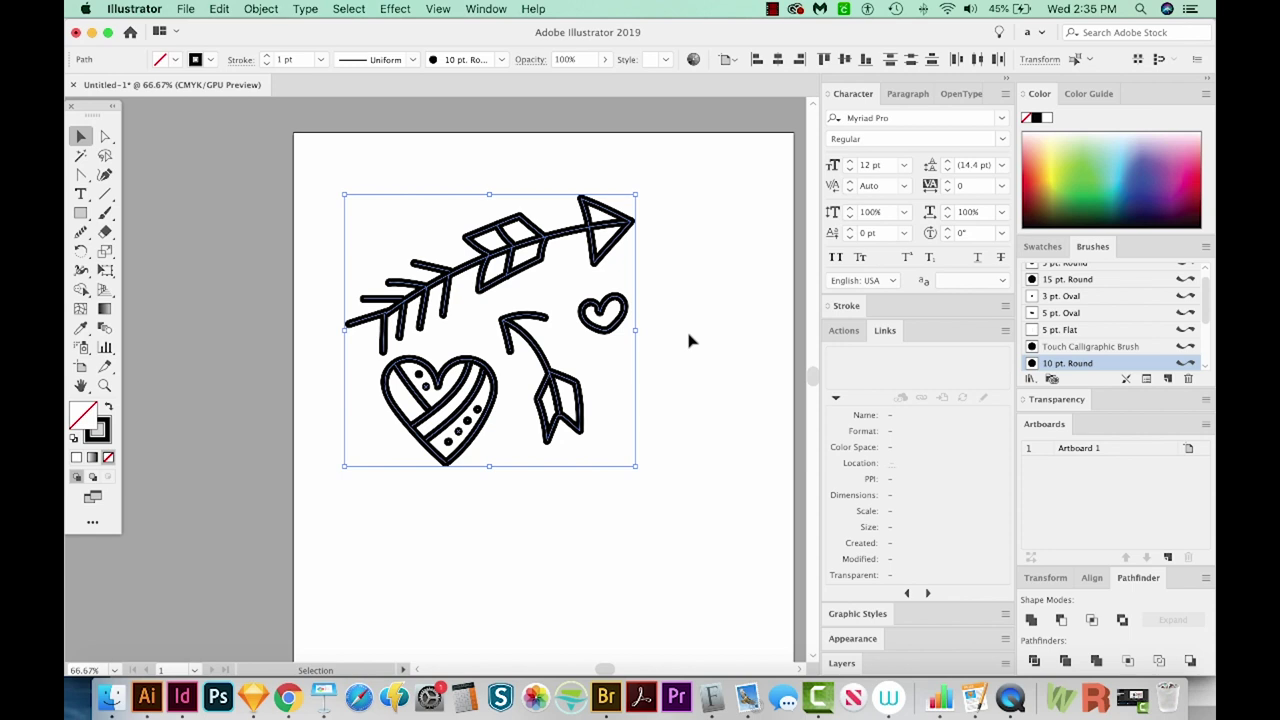
{"action": "key", "text": "a"}
{"action": "key", "text": "ctrl+y"}
{"action": "key", "text": "v"}
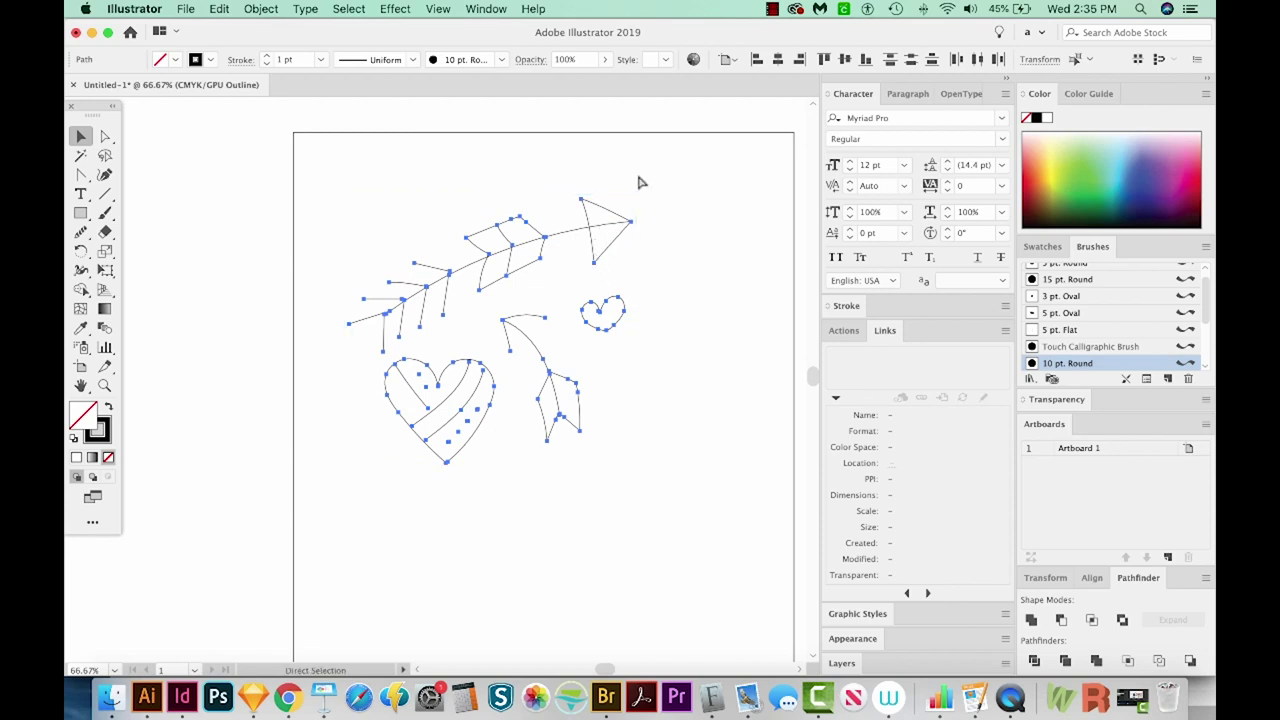
{"action": "key", "text": "ctrl+y"}
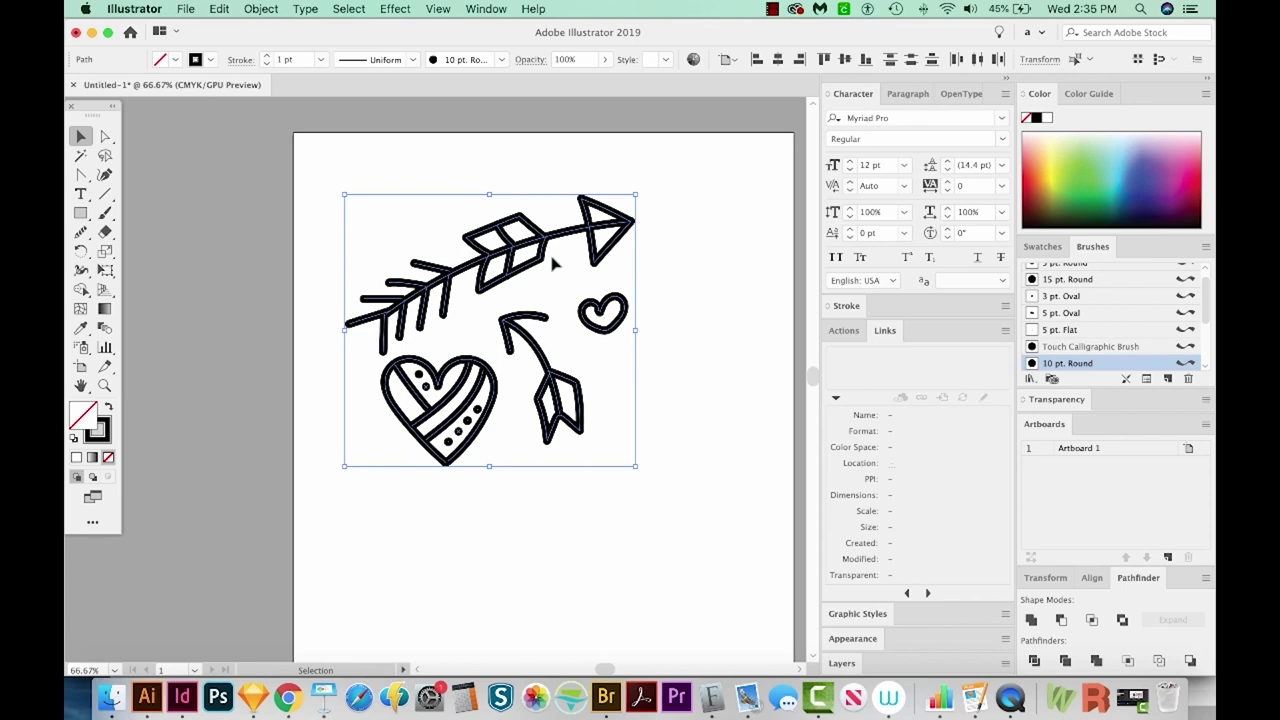
{"action": "left_click", "coordinate": [260, 9]}
{"action": "left_click", "coordinate": [297, 203]}
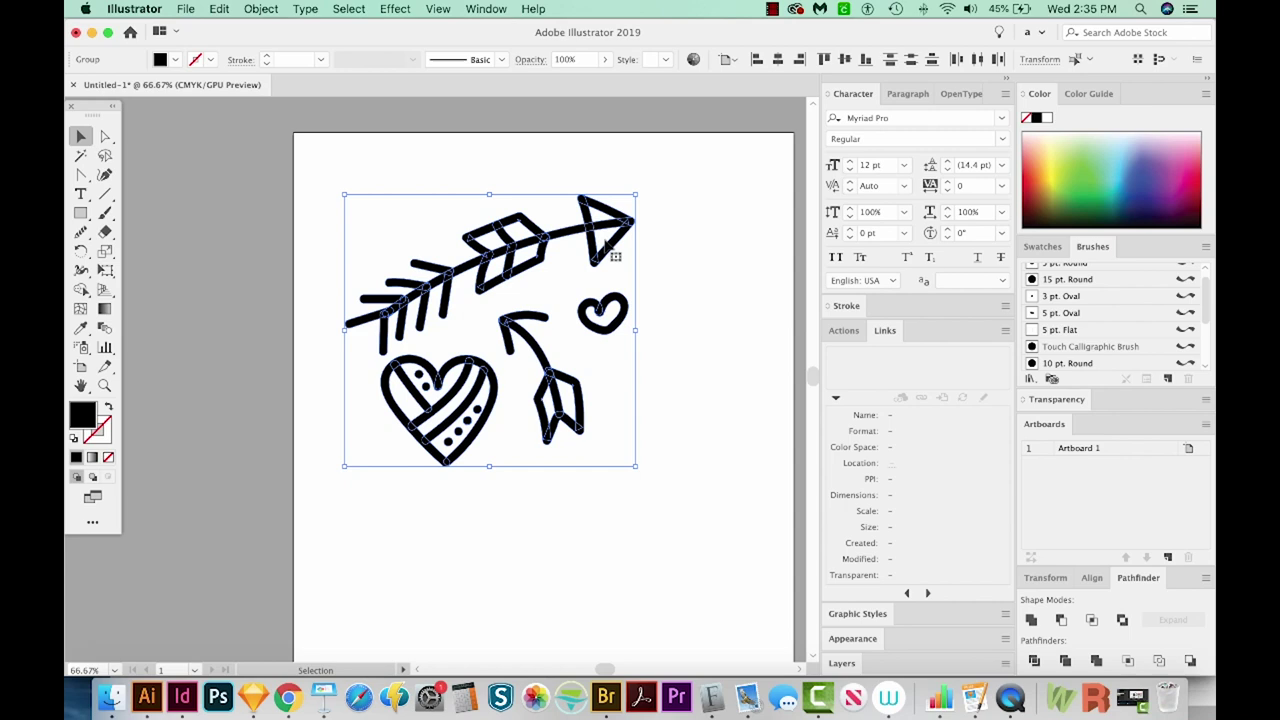
Inspect the expanded doodle shapes in Outline view and with anchor points shown.
{"action": "key", "text": "super+y"}
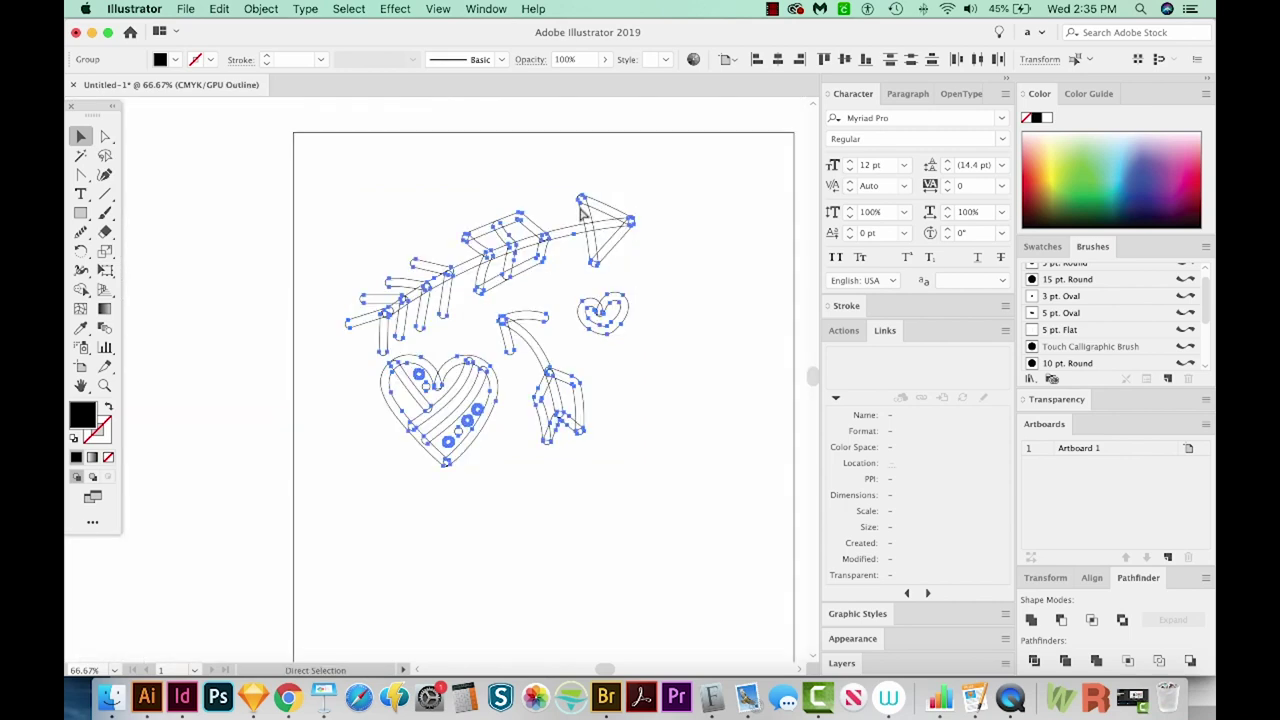
{"action": "key", "text": "v"}
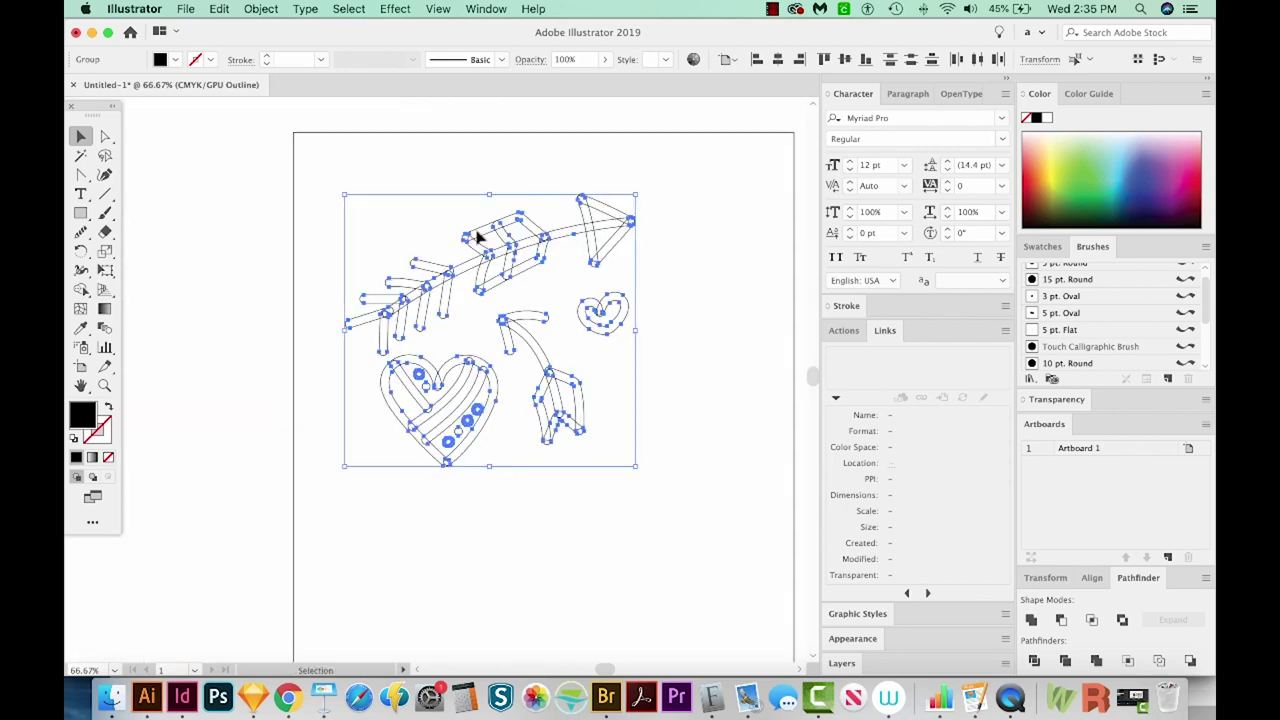
{"action": "key", "text": "a"}
{"action": "key", "text": "super+y"}
{"action": "key", "text": "v"}
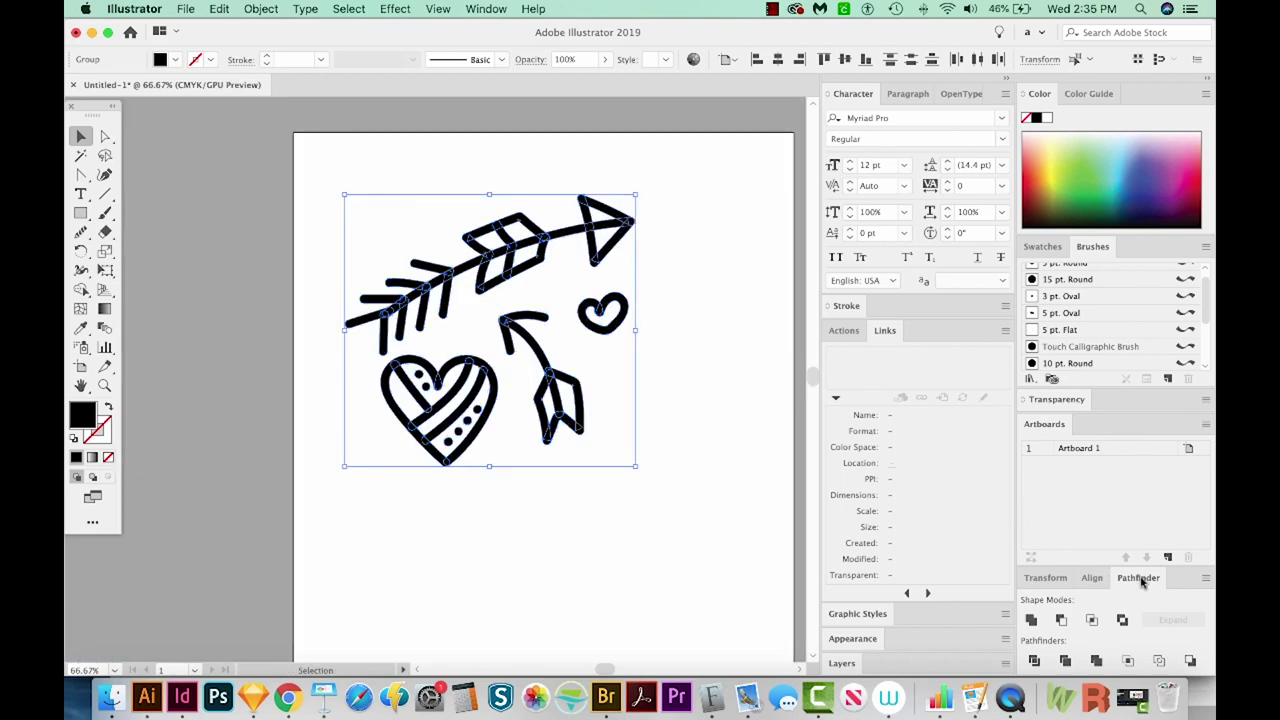
Unite all doodle shapes with Pathfinder and check the merged result in Outline view.
{"action": "left_click", "coordinate": [1031, 621]}
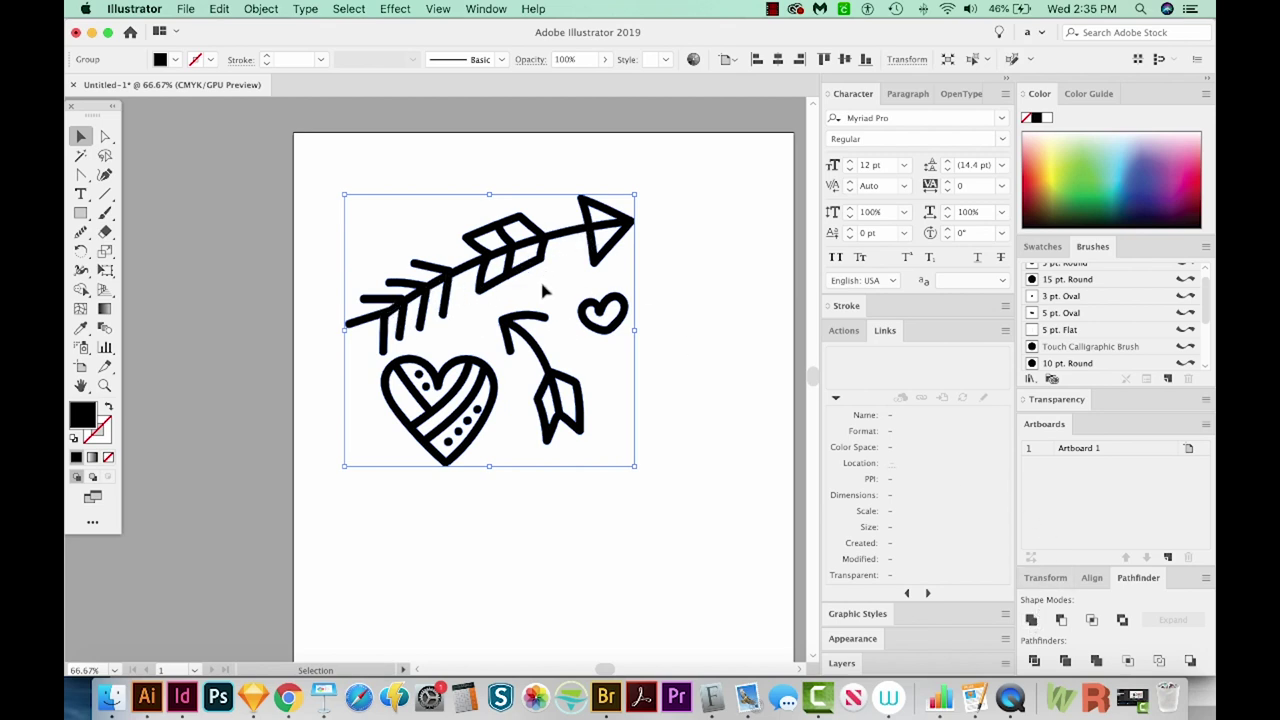
{"action": "key", "text": "a"}
{"action": "key", "text": "super+y"}
{"action": "key", "text": "v"}
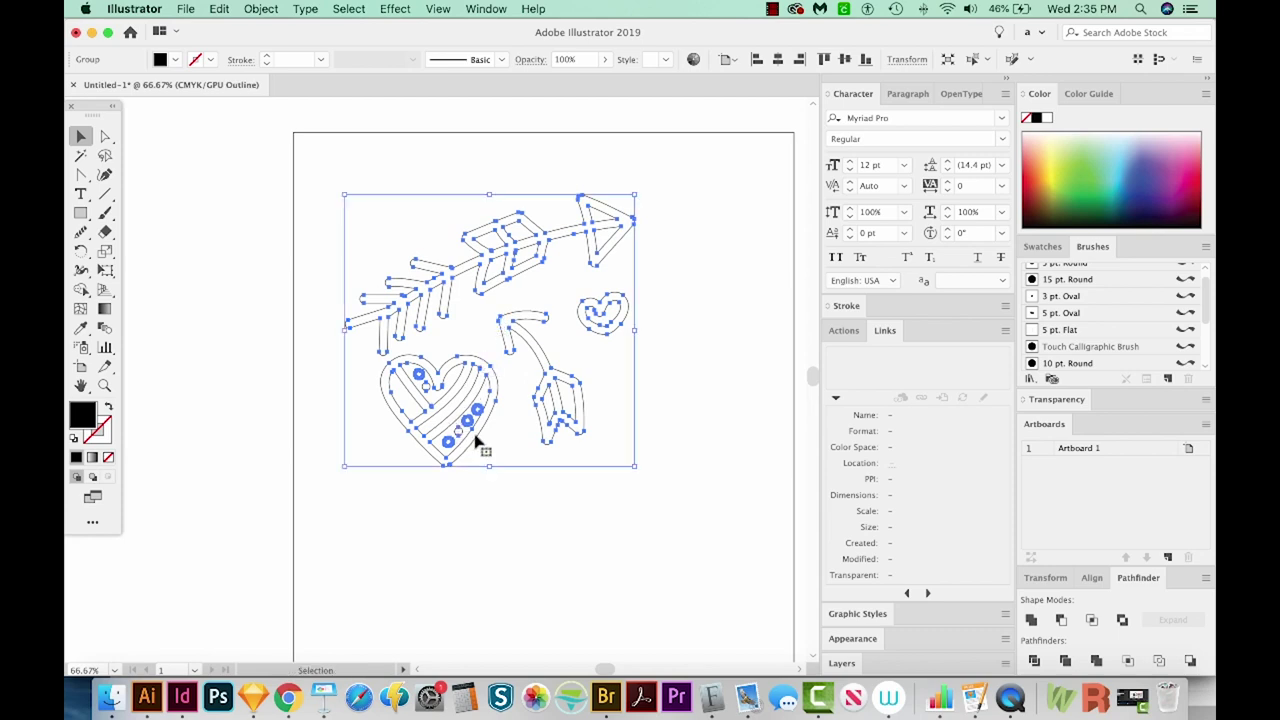
{"action": "key", "text": "a"}
{"action": "key", "text": "super+y"}
{"action": "key", "text": "v"}
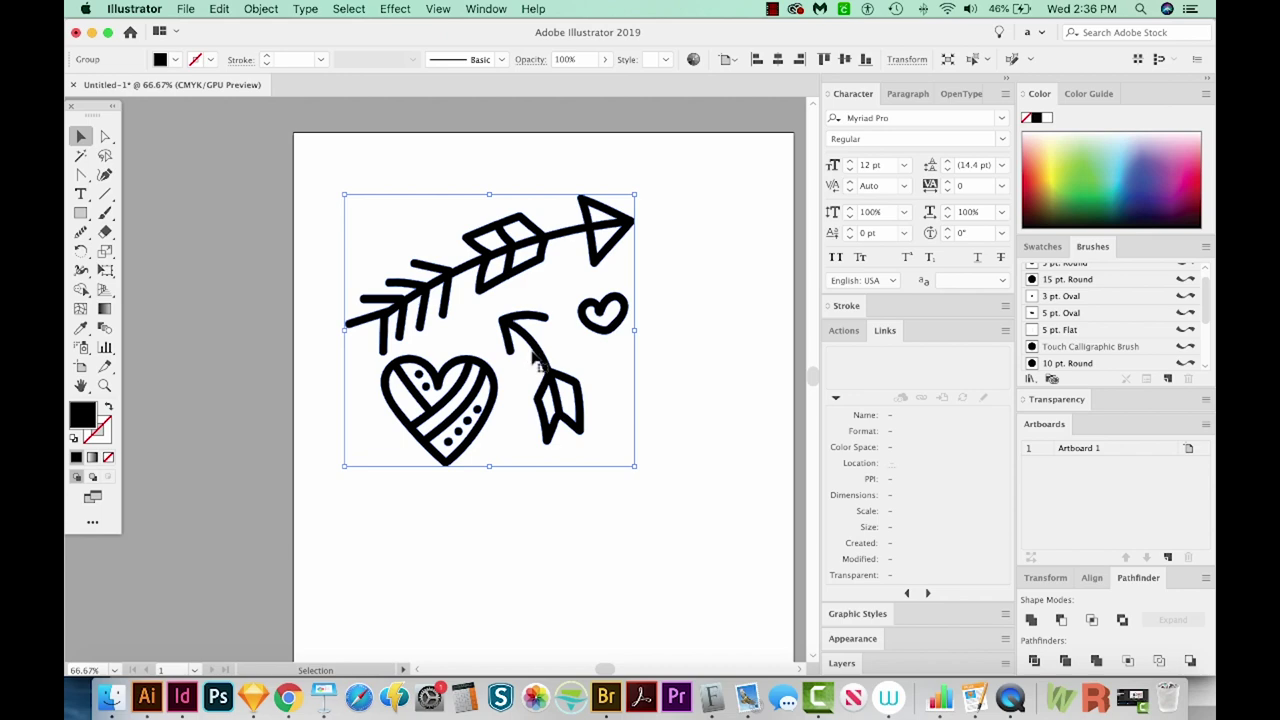
{"action": "left_click", "coordinate": [485, 8]}
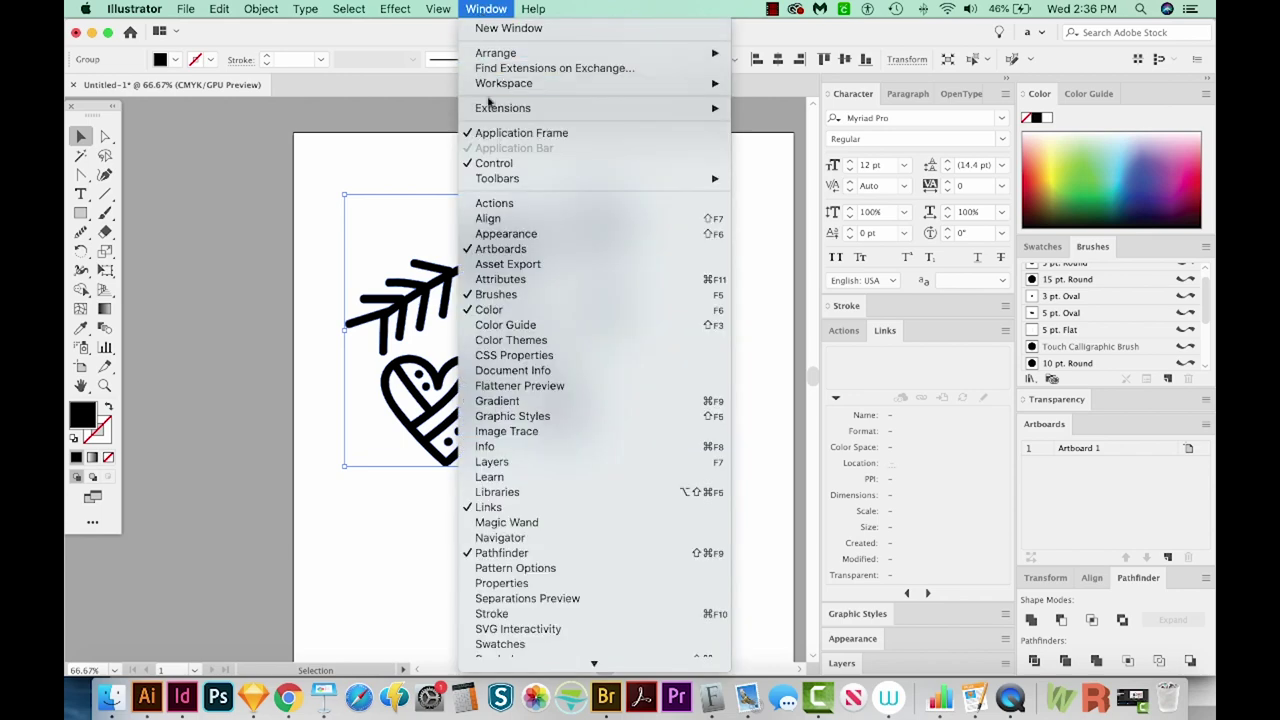
Apply a white-to-black linear gradient fill to the doodles, then bring up the Swatches list.
{"action": "left_click", "coordinate": [520, 403]}
{"action": "mouse_move", "coordinate": [717, 217]}
{"action": "left_mouse_down"}
{"action": "mouse_move", "coordinate": [703, 234]}
{"action": "mouse_move", "coordinate": [735, 217]}
{"action": "left_mouse_up"}
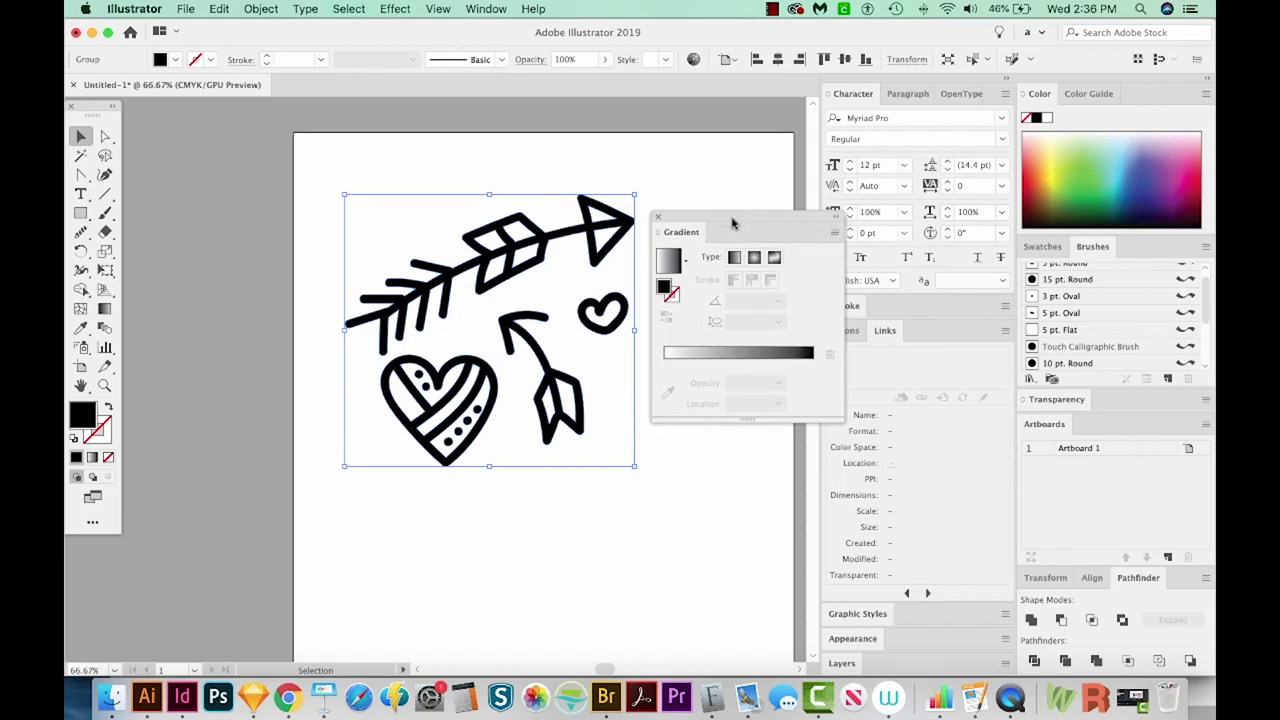
{"action": "left_click", "coordinate": [731, 355]}
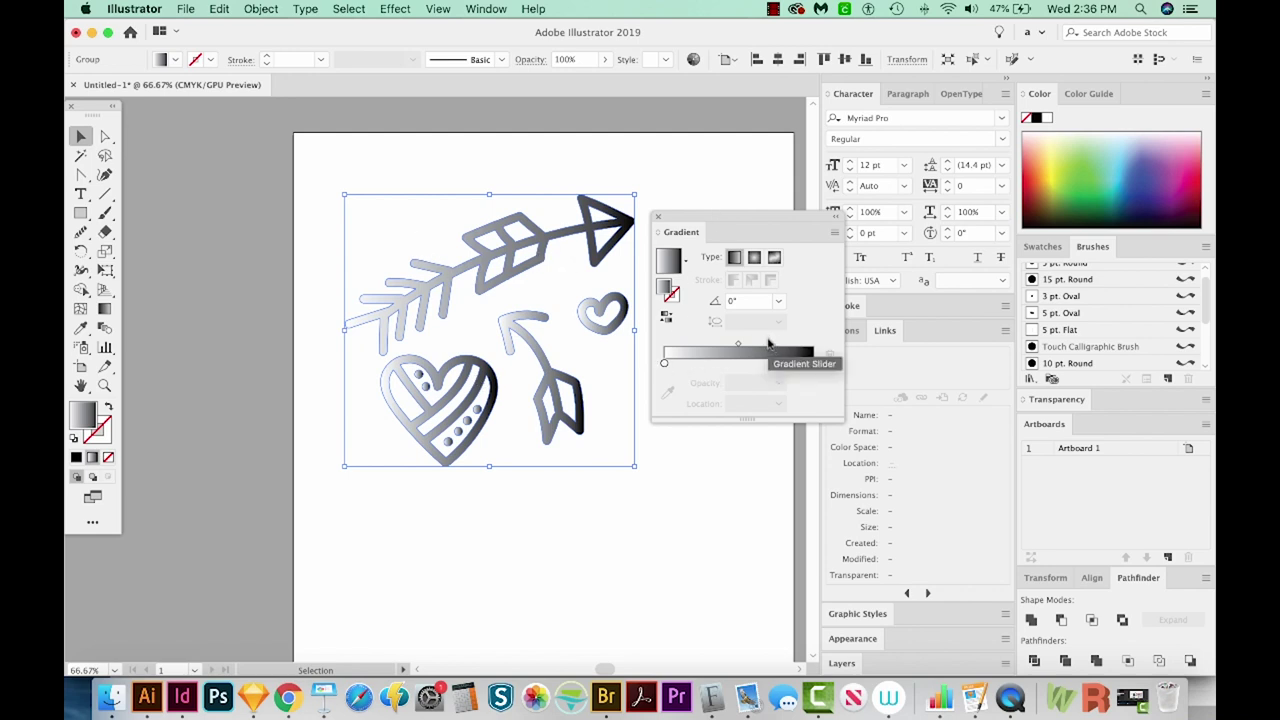
{"action": "left_click_drag", "start_coordinate": [768, 216], "coordinate": [781, 288]}
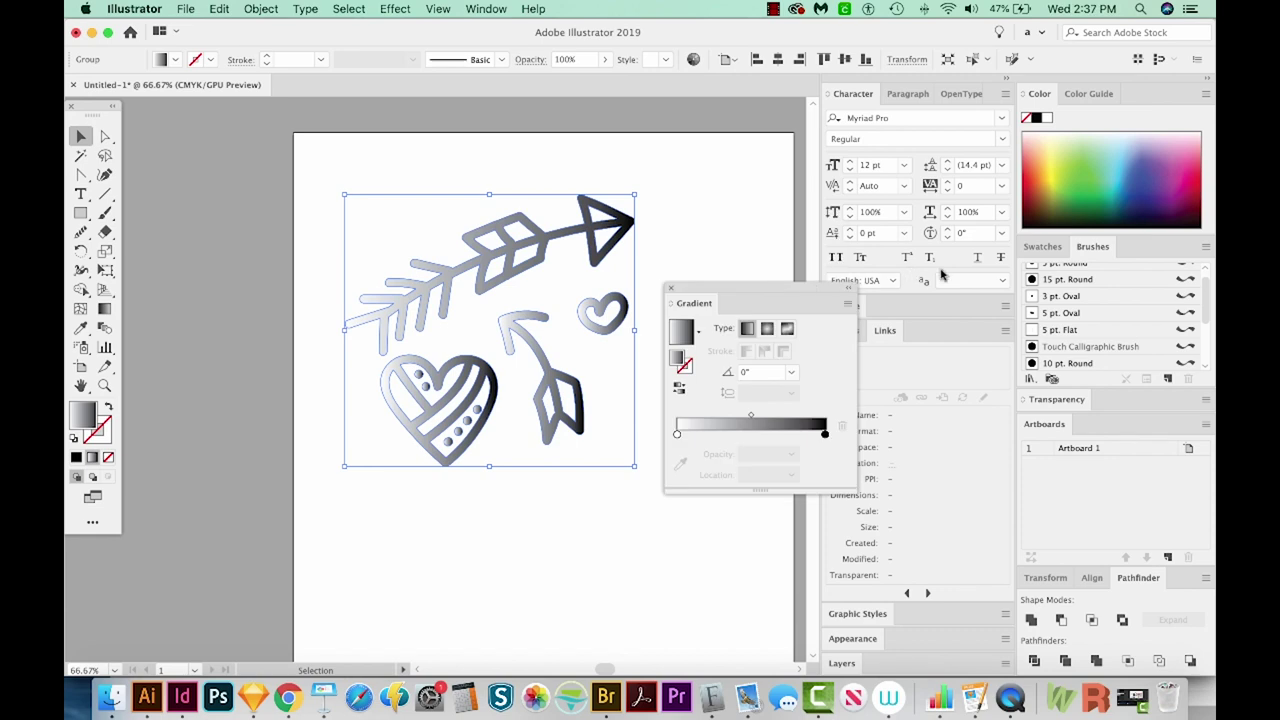
{"action": "left_click", "coordinate": [1043, 247]}
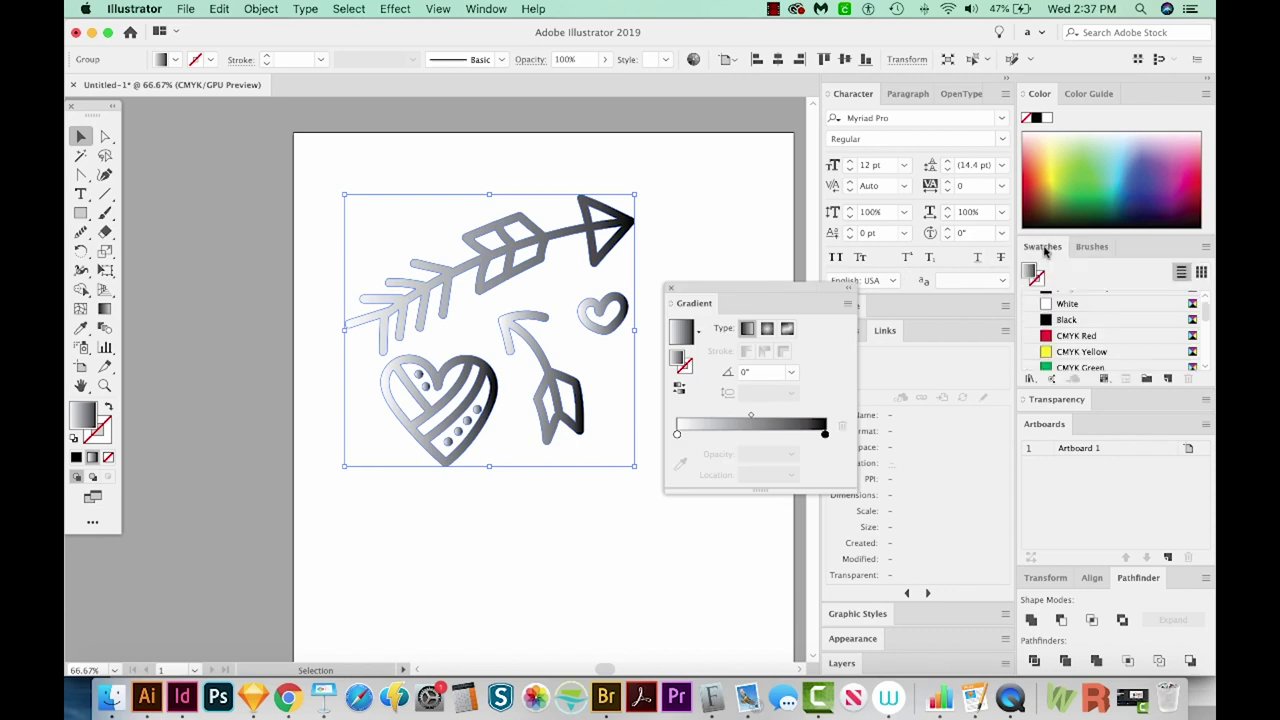
{"action": "left_click", "coordinate": [1207, 249]}
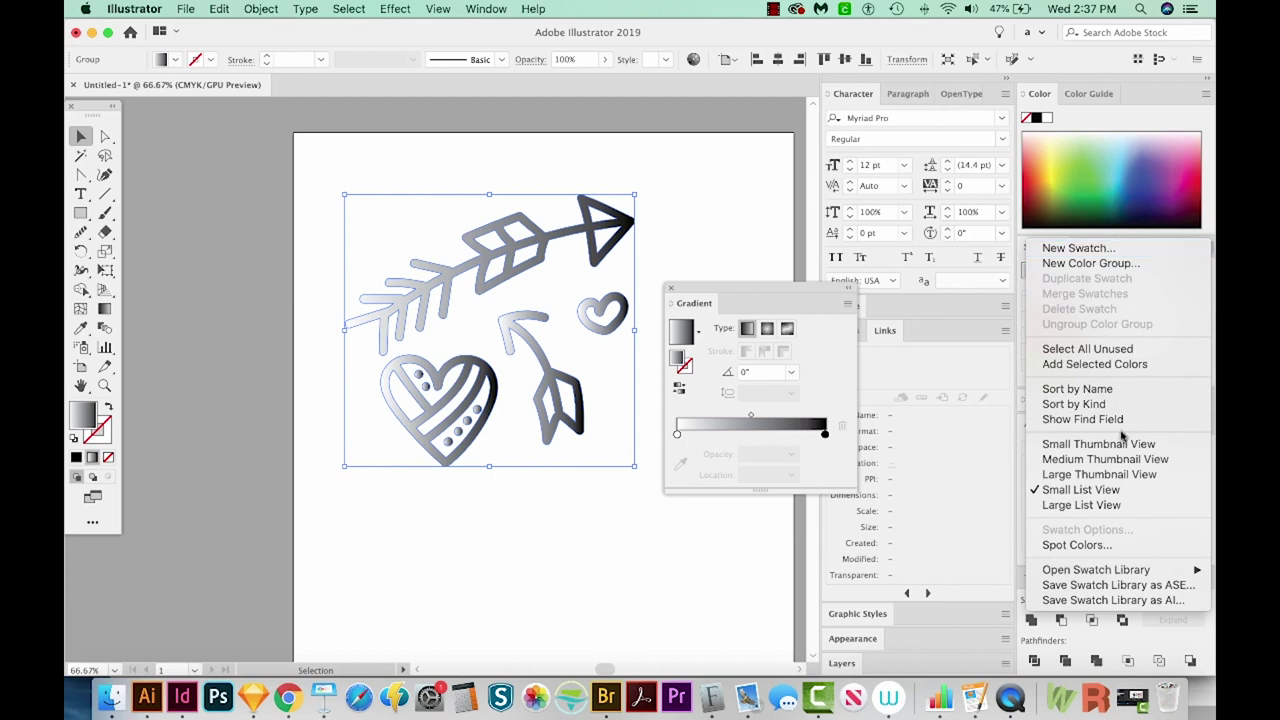
Open the Metals gradient library and fill the doodles with the Gold gradient.
{"action": "mouse_move", "coordinate": [1113, 572]}
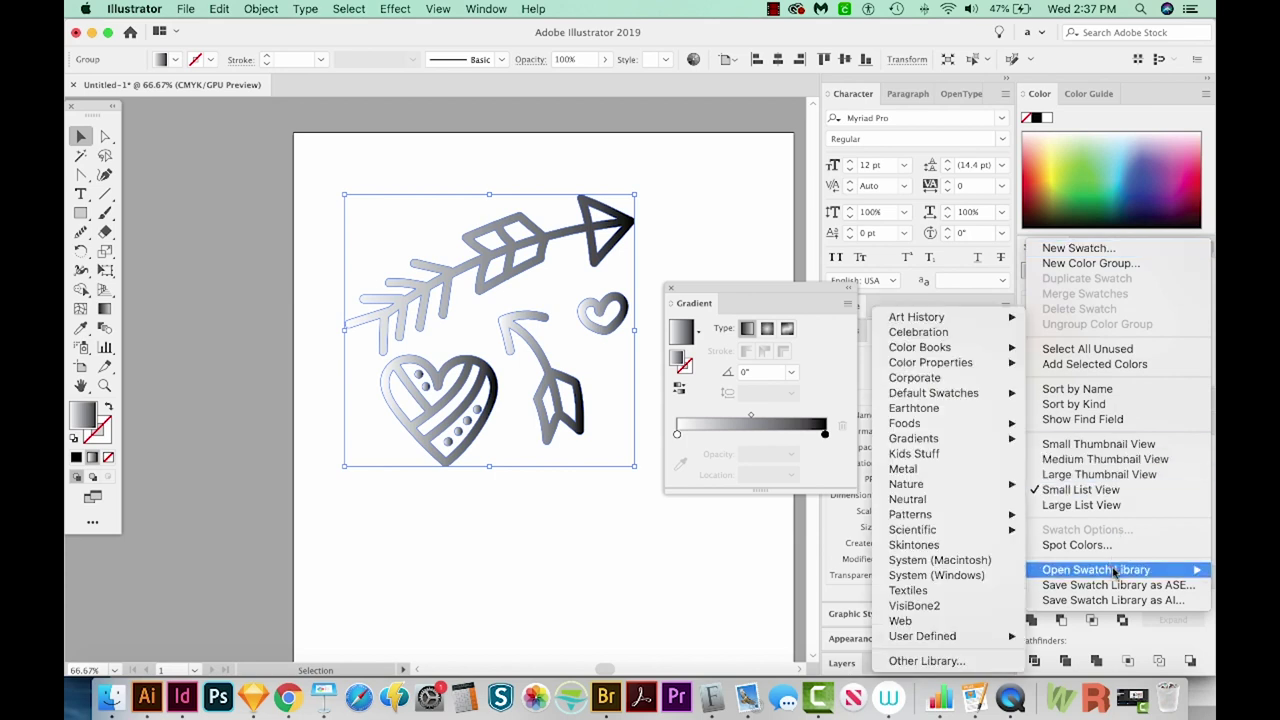
{"action": "mouse_move", "coordinate": [950, 446]}
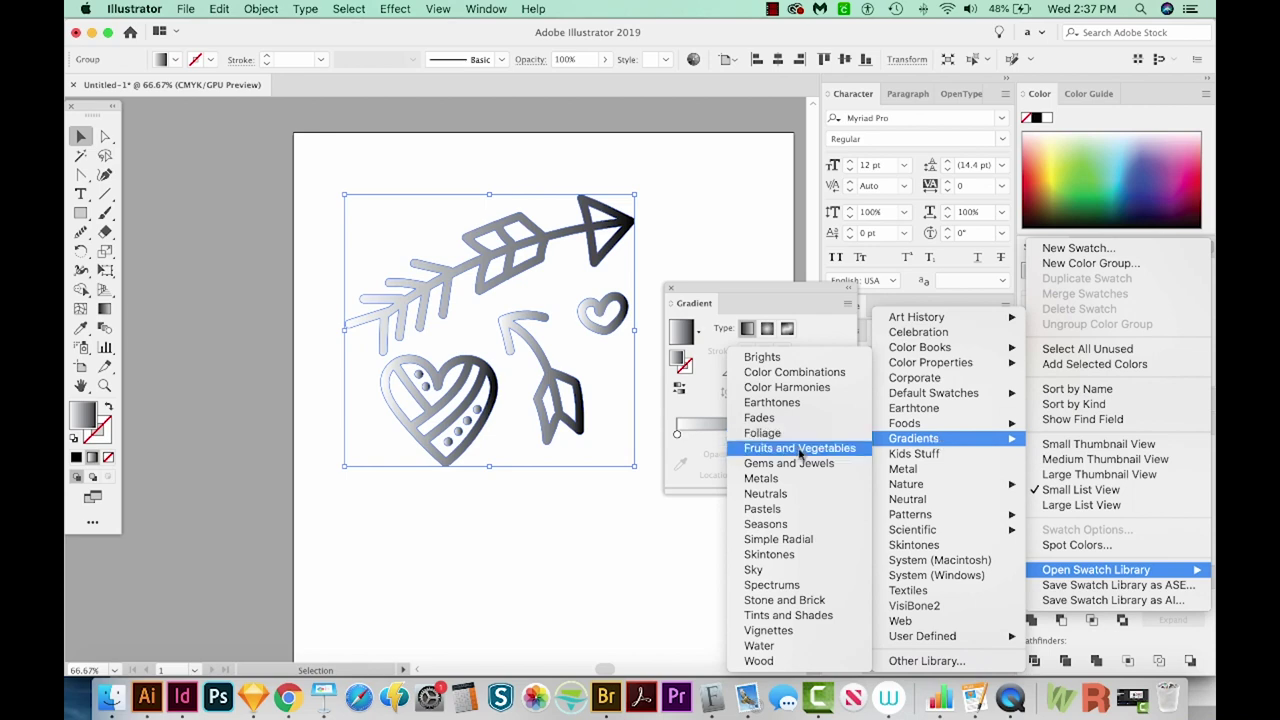
{"action": "left_click", "coordinate": [778, 480]}
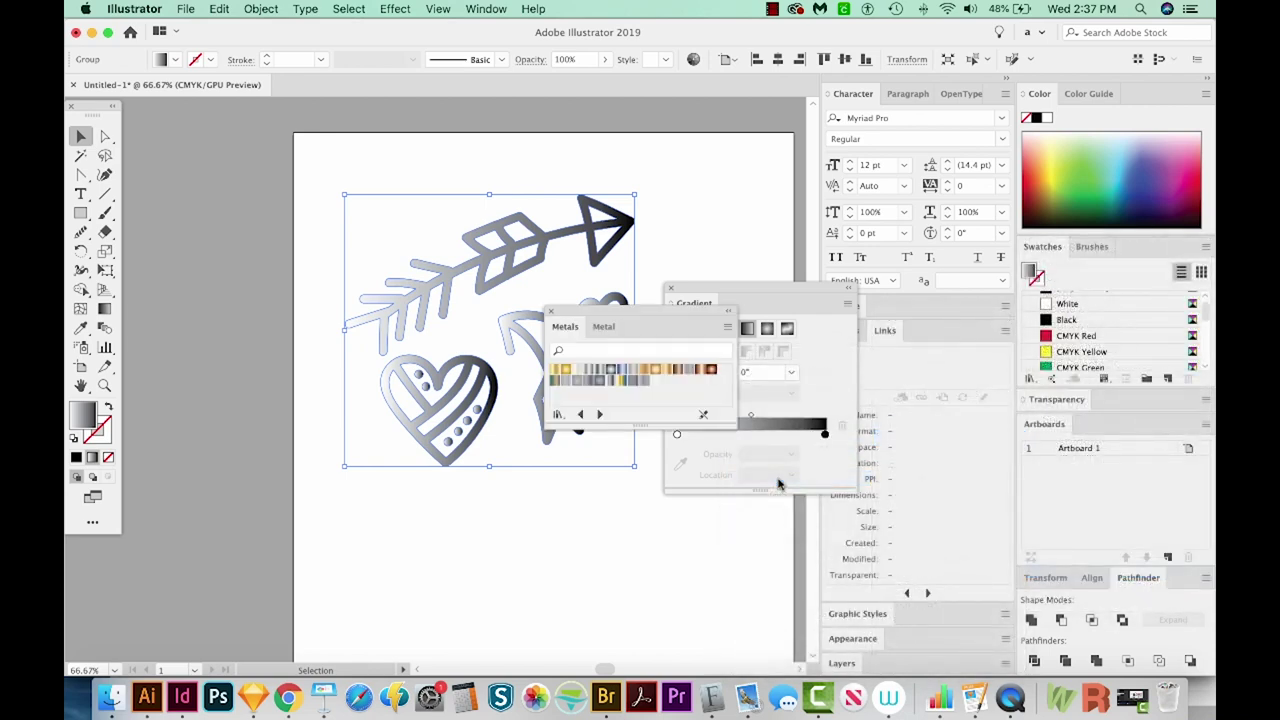
{"action": "left_click_drag", "start_coordinate": [732, 427], "coordinate": [750, 546]}
{"action": "left_click_drag", "start_coordinate": [643, 320], "coordinate": [779, 387]}
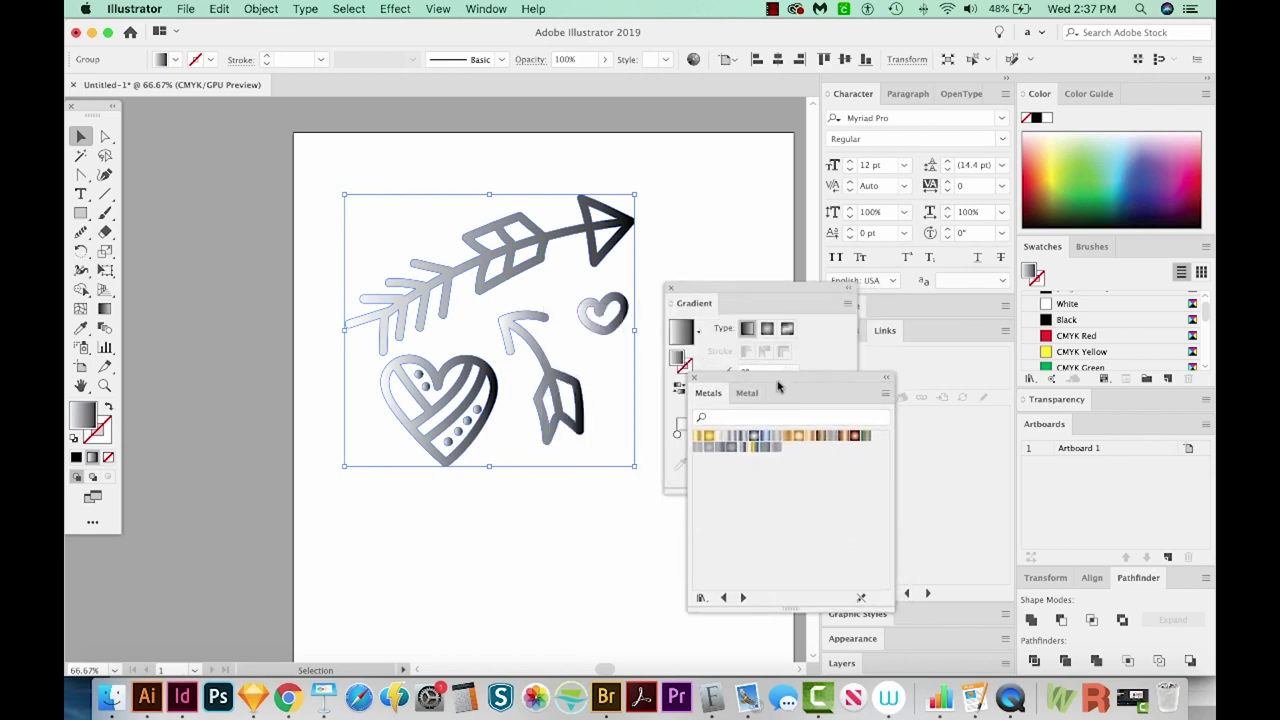
{"action": "left_click", "coordinate": [699, 436]}
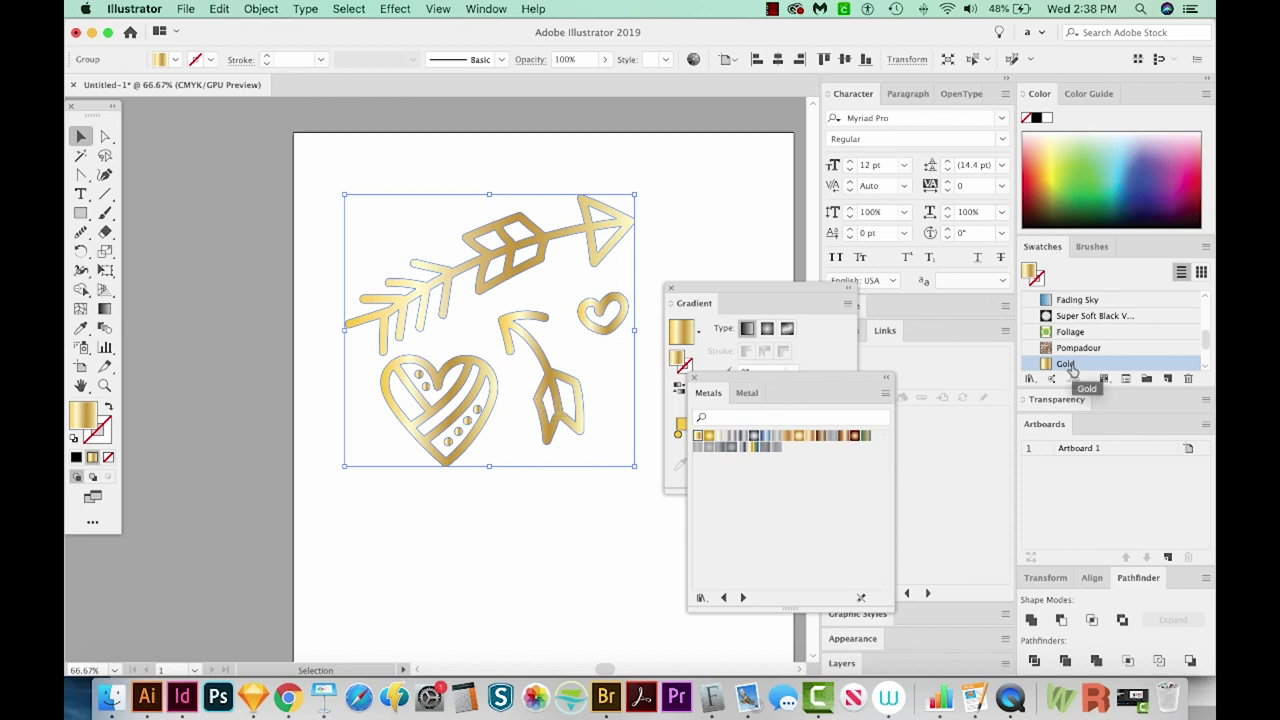
Try Copper Patina, Copper and Polished Brass, then settle back on Gold and deselect.
{"action": "left_click_drag", "start_coordinate": [768, 381], "coordinate": [866, 416]}
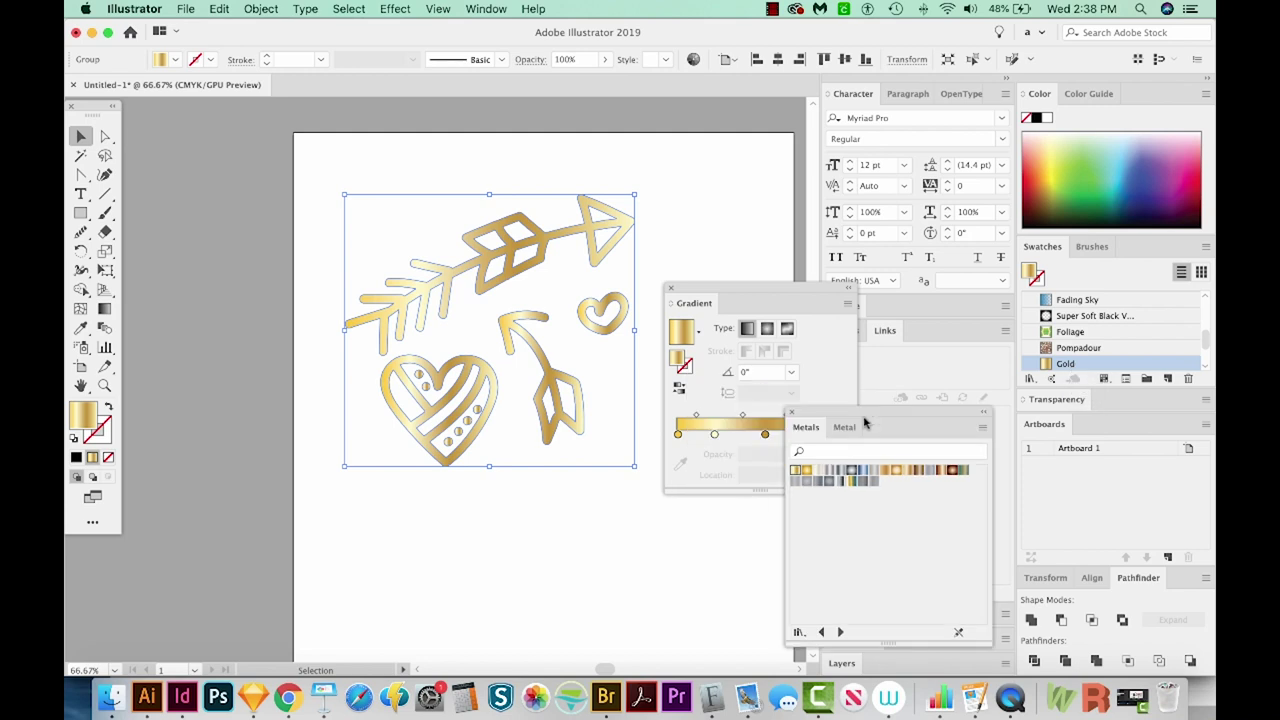
{"action": "left_click", "coordinate": [958, 476]}
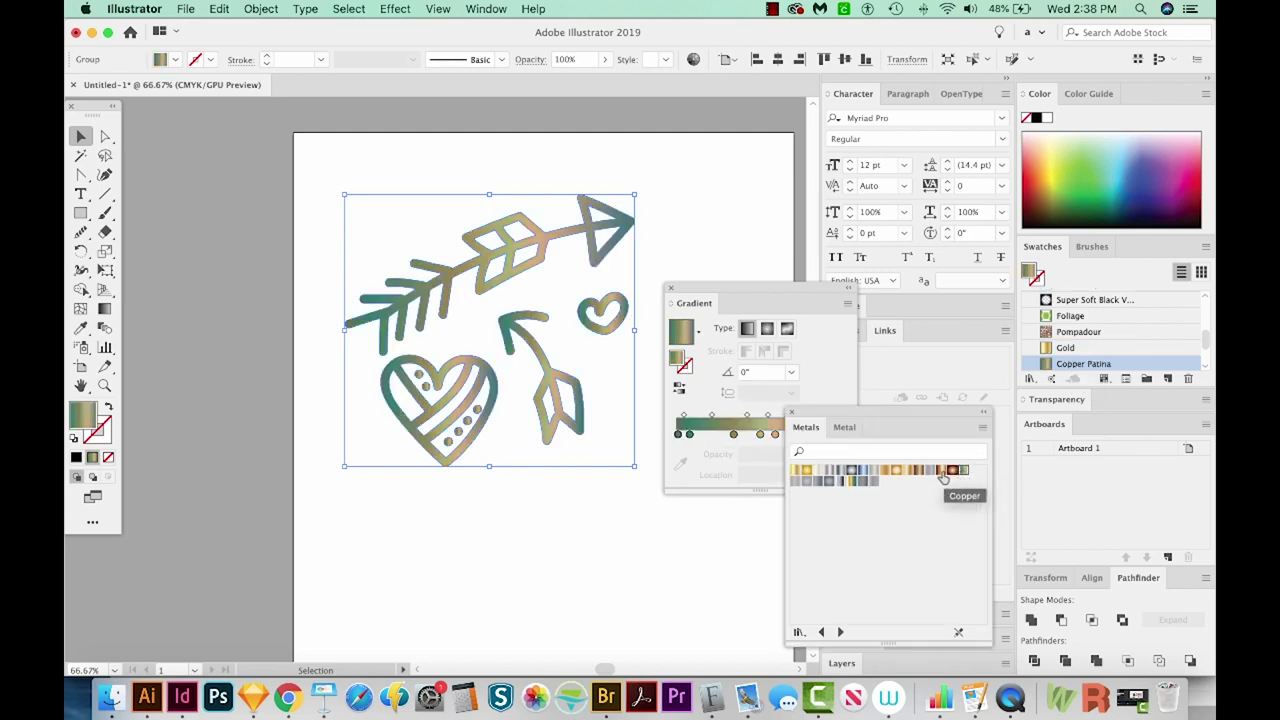
{"action": "left_click", "coordinate": [944, 471]}
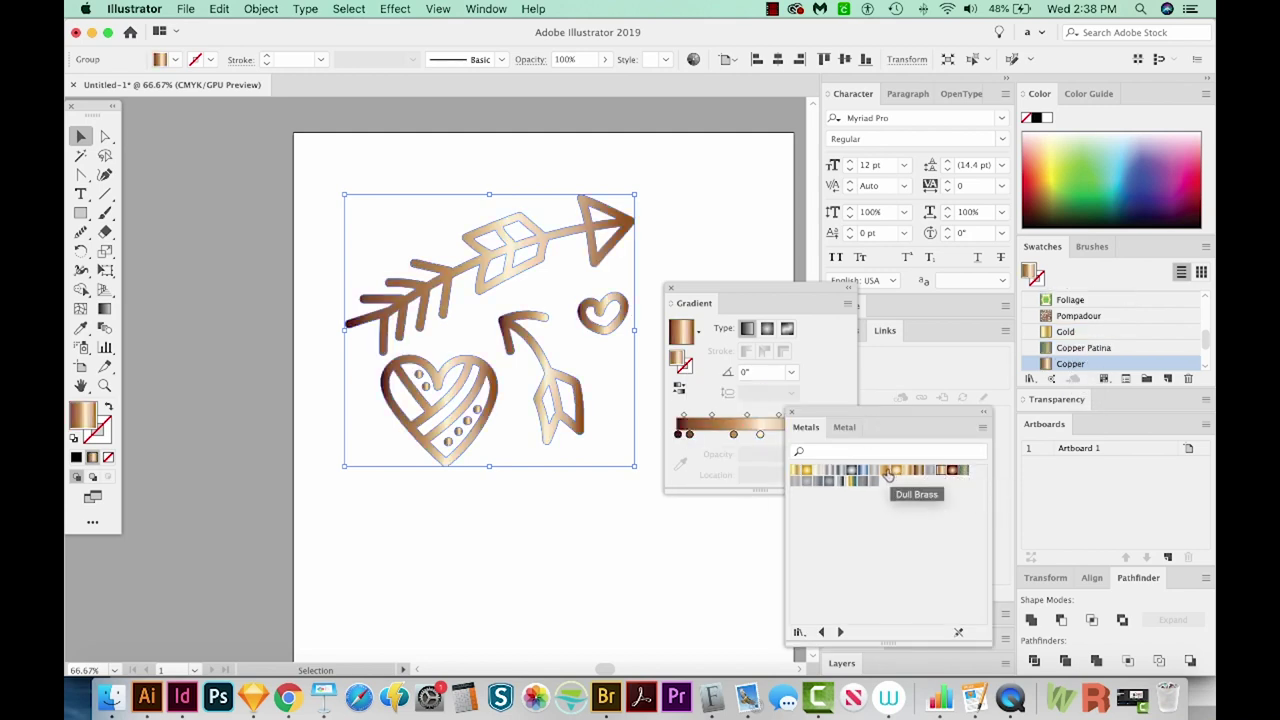
{"action": "left_click", "coordinate": [905, 470]}
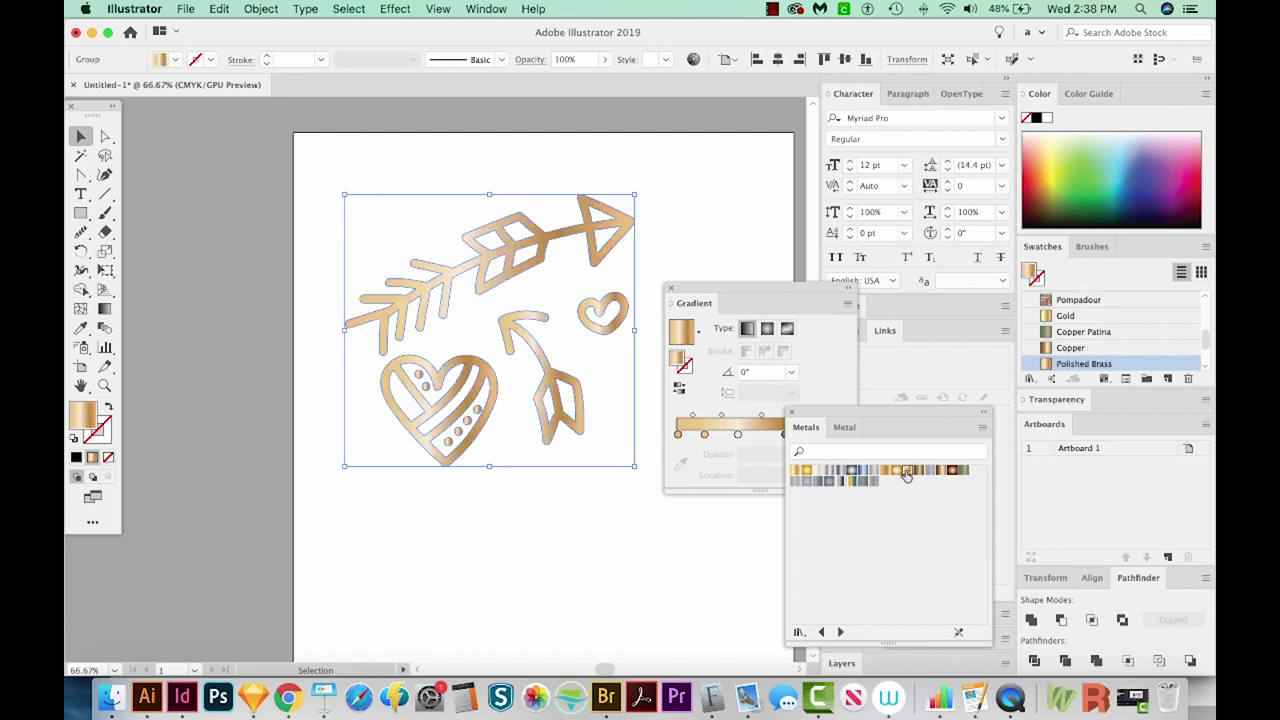
{"action": "left_click", "coordinate": [795, 472]}
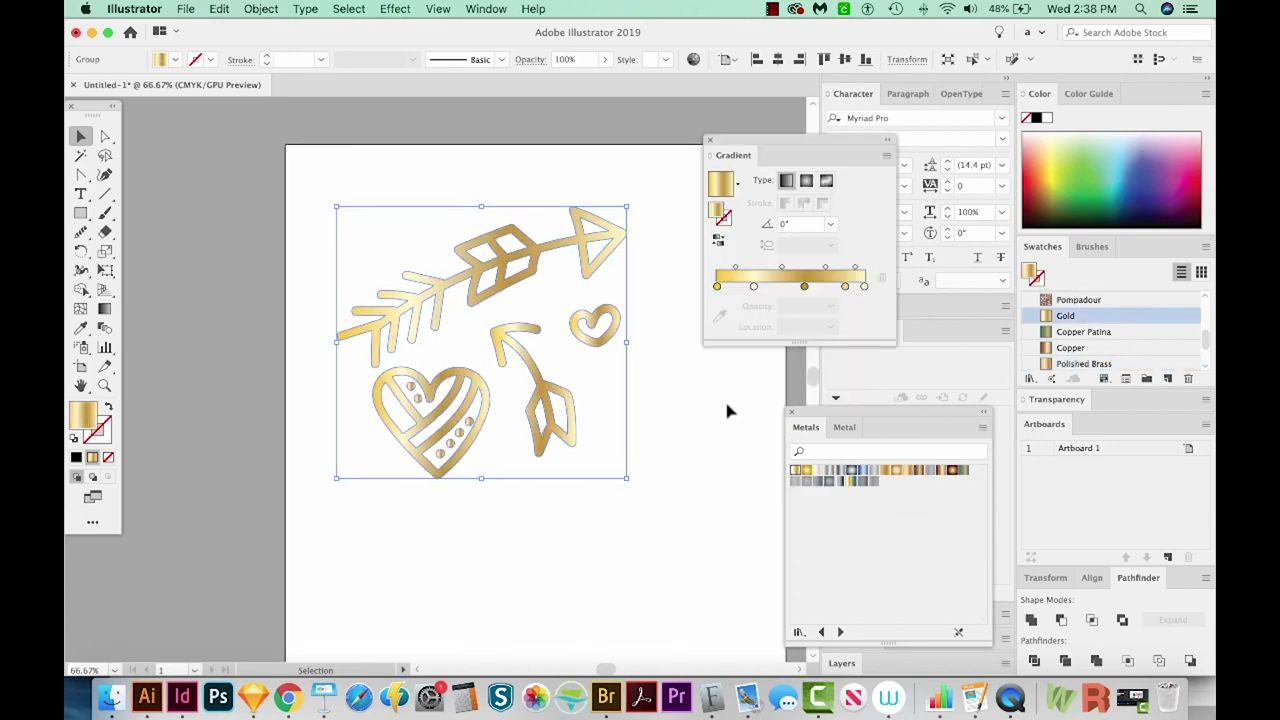
{"action": "left_click", "coordinate": [725, 400]}
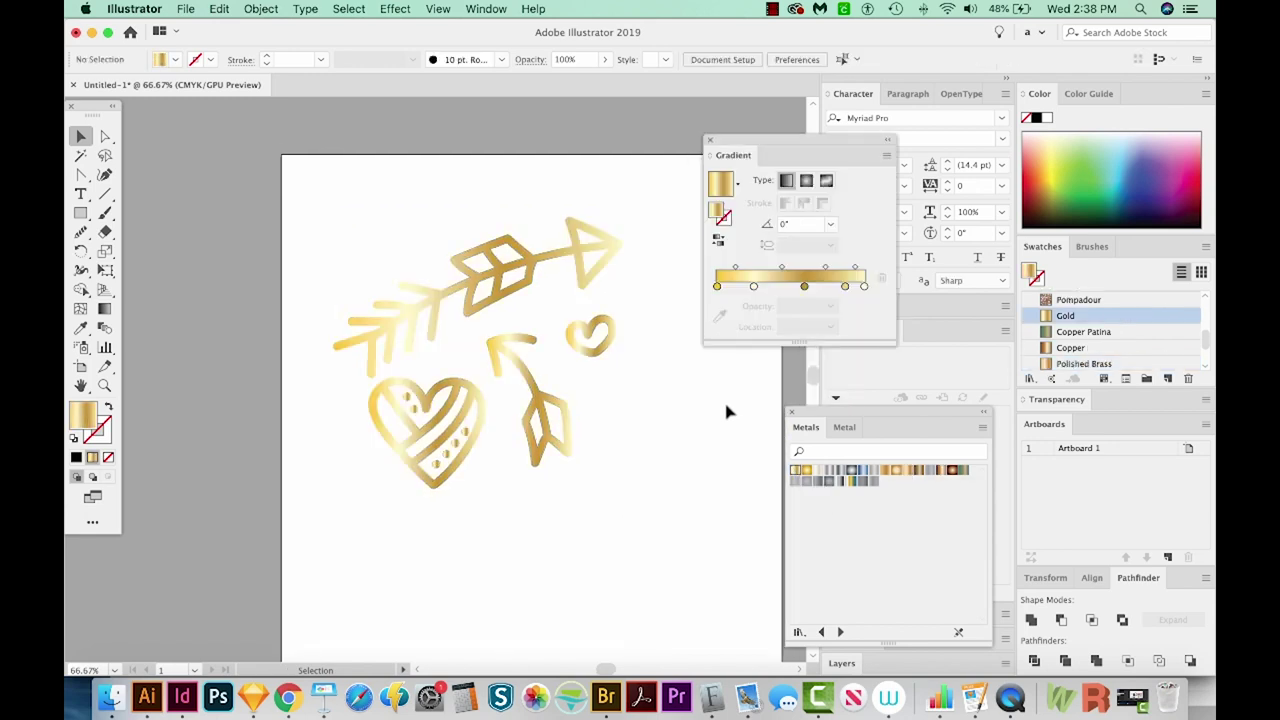
Draw a square covering the gold doodles.
{"action": "key", "text": "m"}
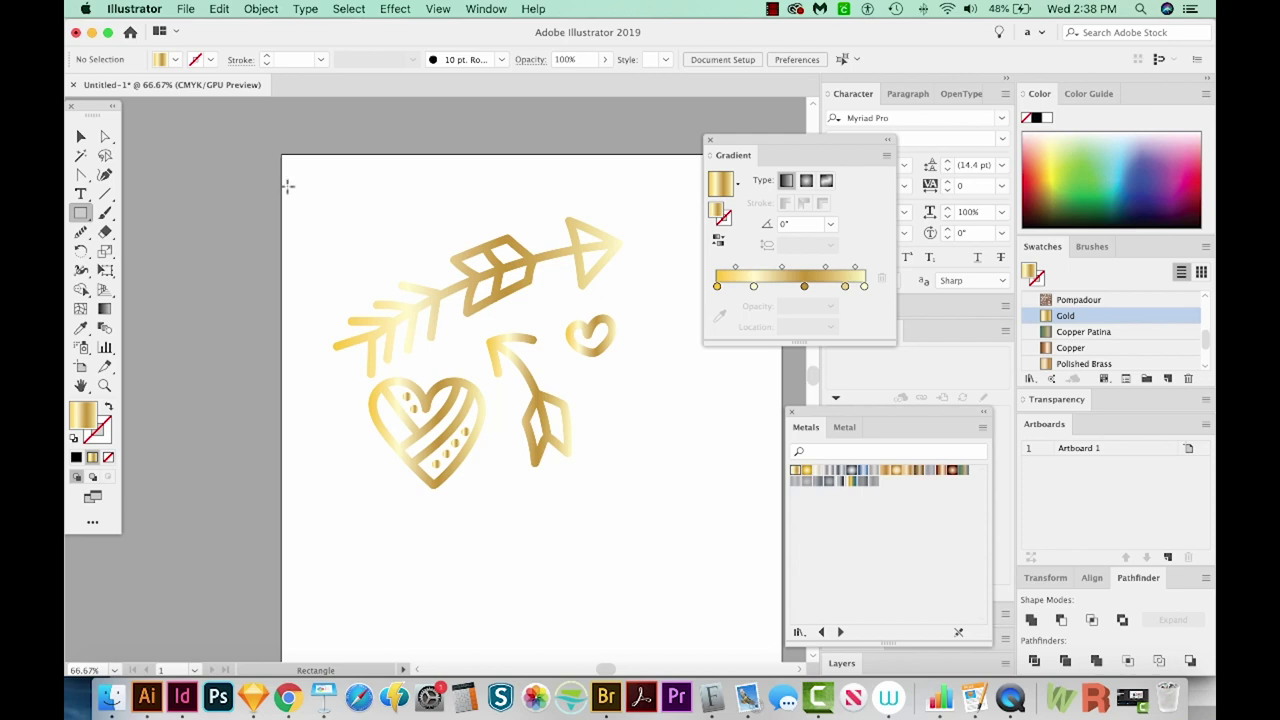
{"action": "left_click_drag", "start_coordinate": [316, 180], "coordinate": [514, 460]}
{"action": "left_click_drag", "start_coordinate": [598, 513], "coordinate": [675, 524]}
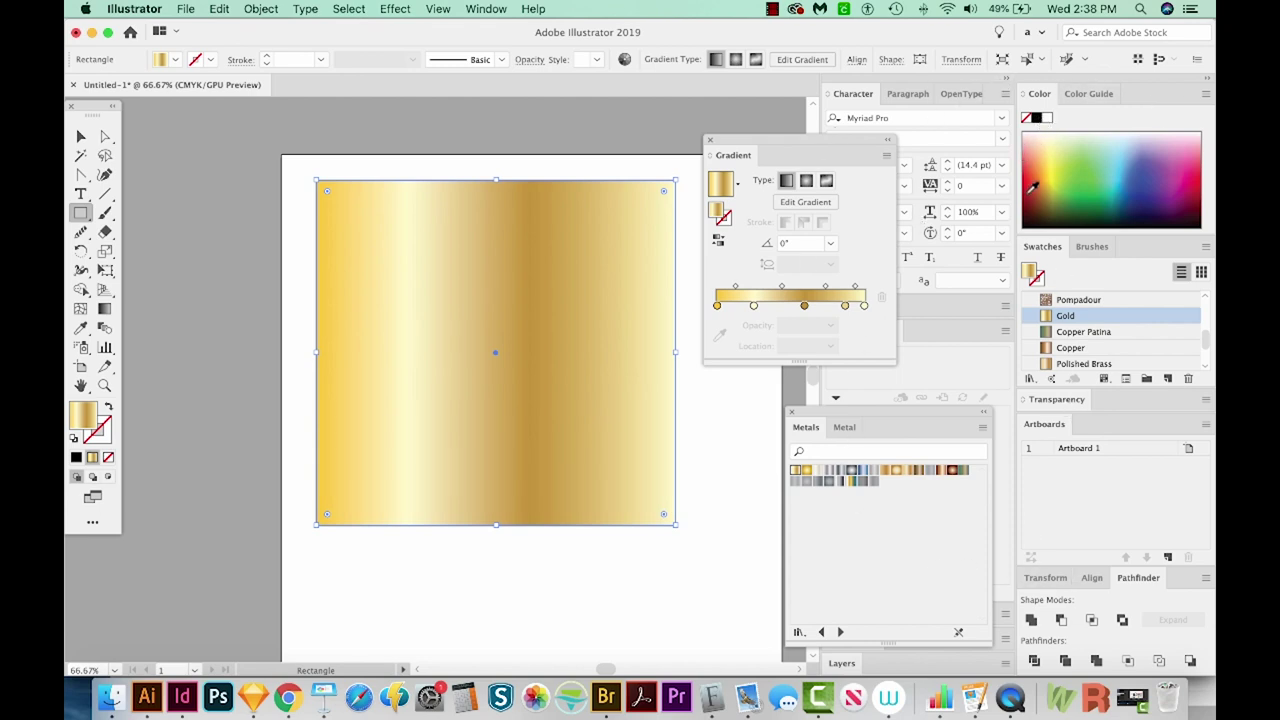
Fill the square with black and send it behind the doodles.
{"action": "left_click", "coordinate": [486, 9]}
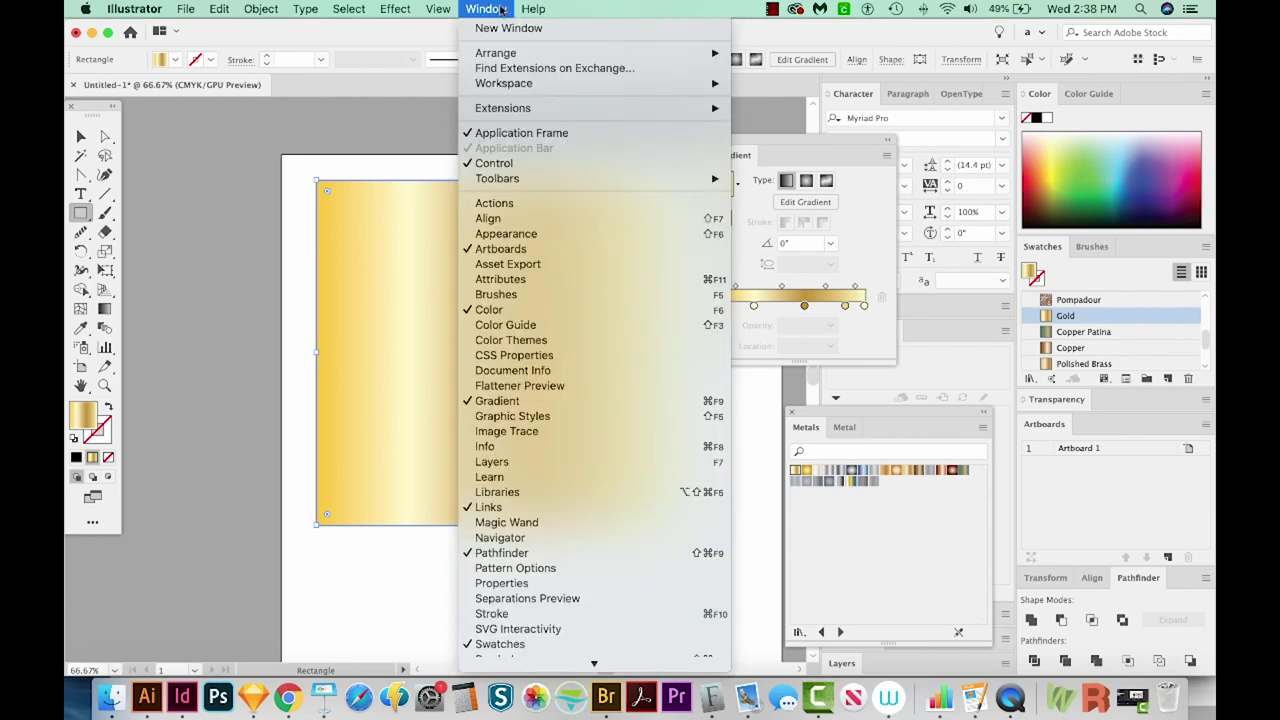
{"action": "left_click", "coordinate": [487, 314]}
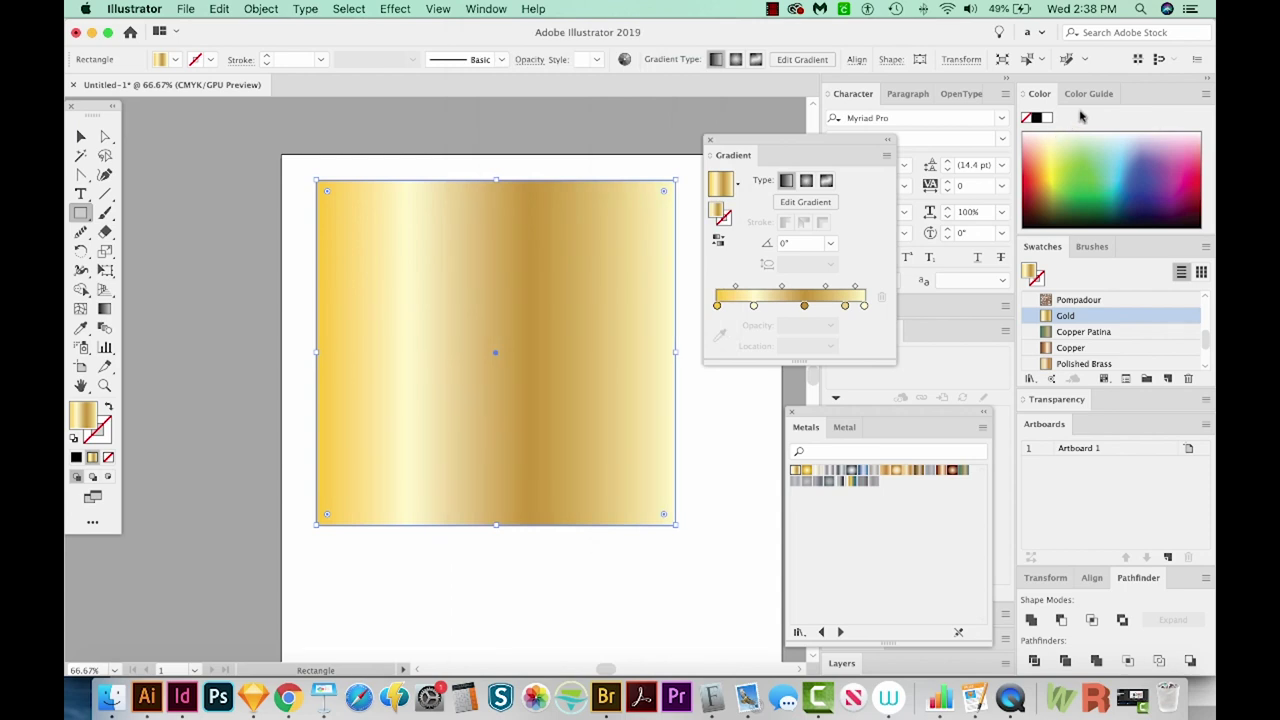
{"action": "left_click", "coordinate": [1037, 118]}
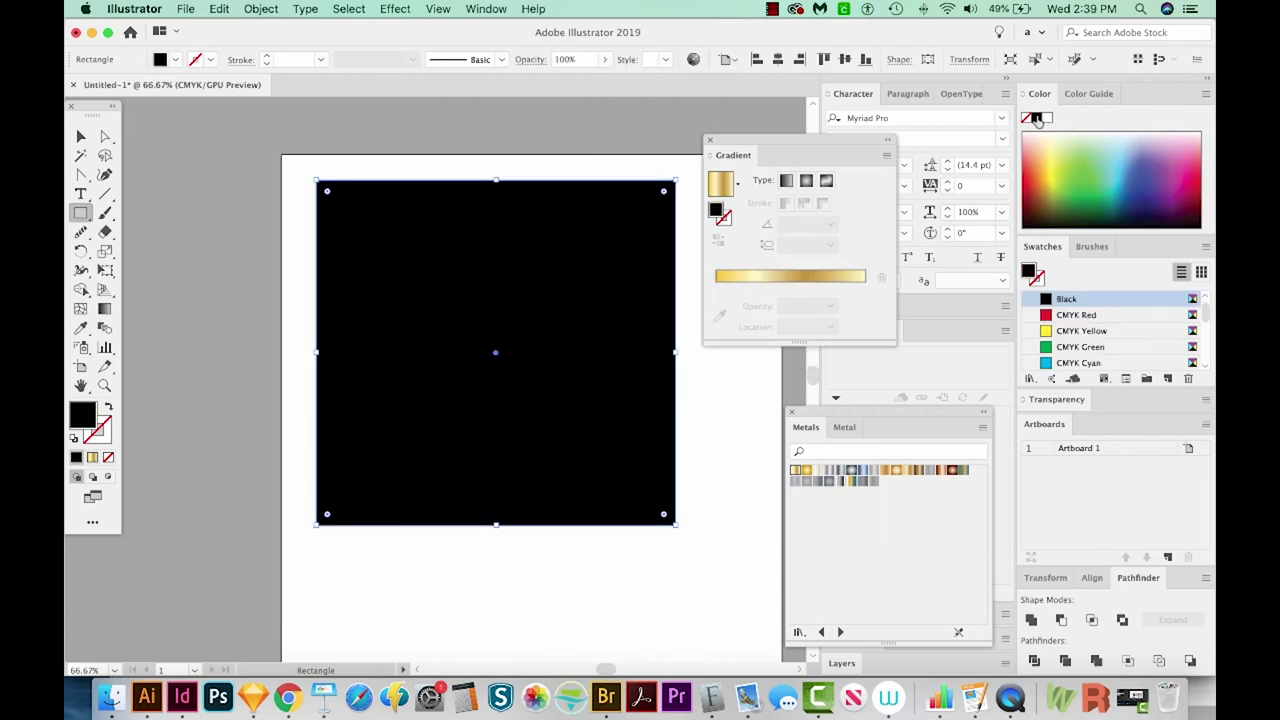
{"action": "key", "text": "super+shift+bracketleft"}
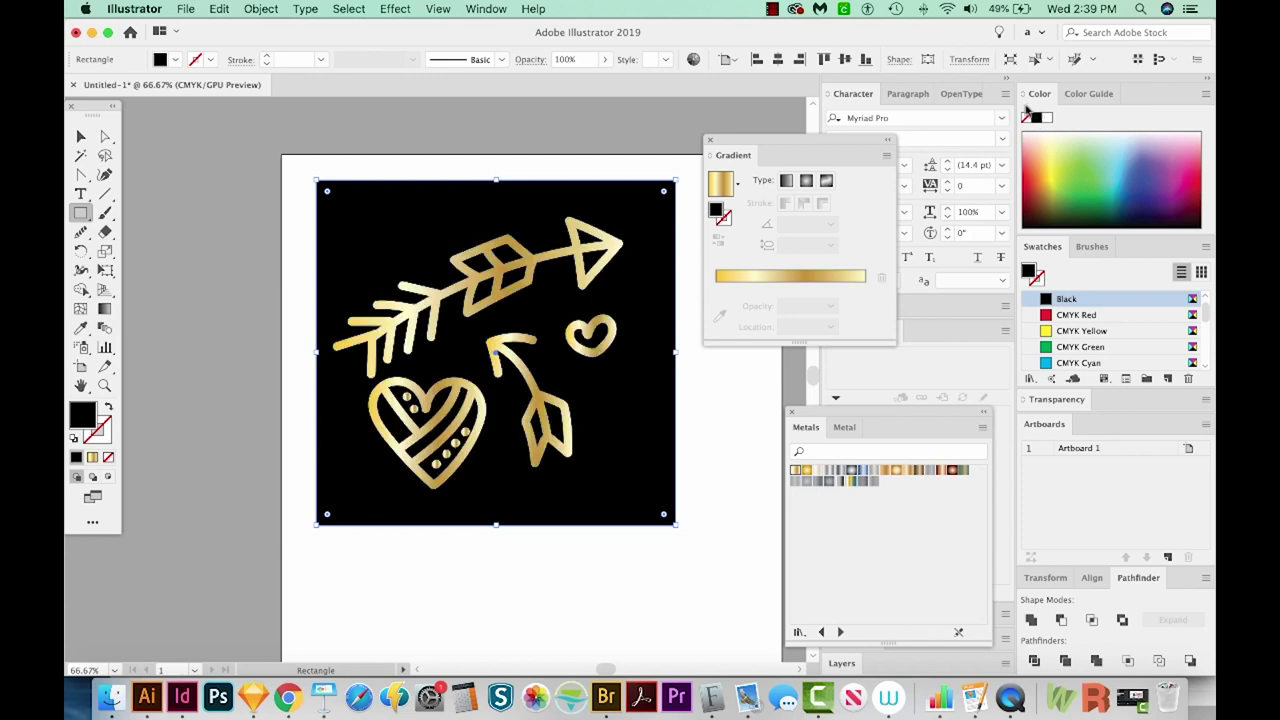
{"action": "left_click", "coordinate": [686, 382]}
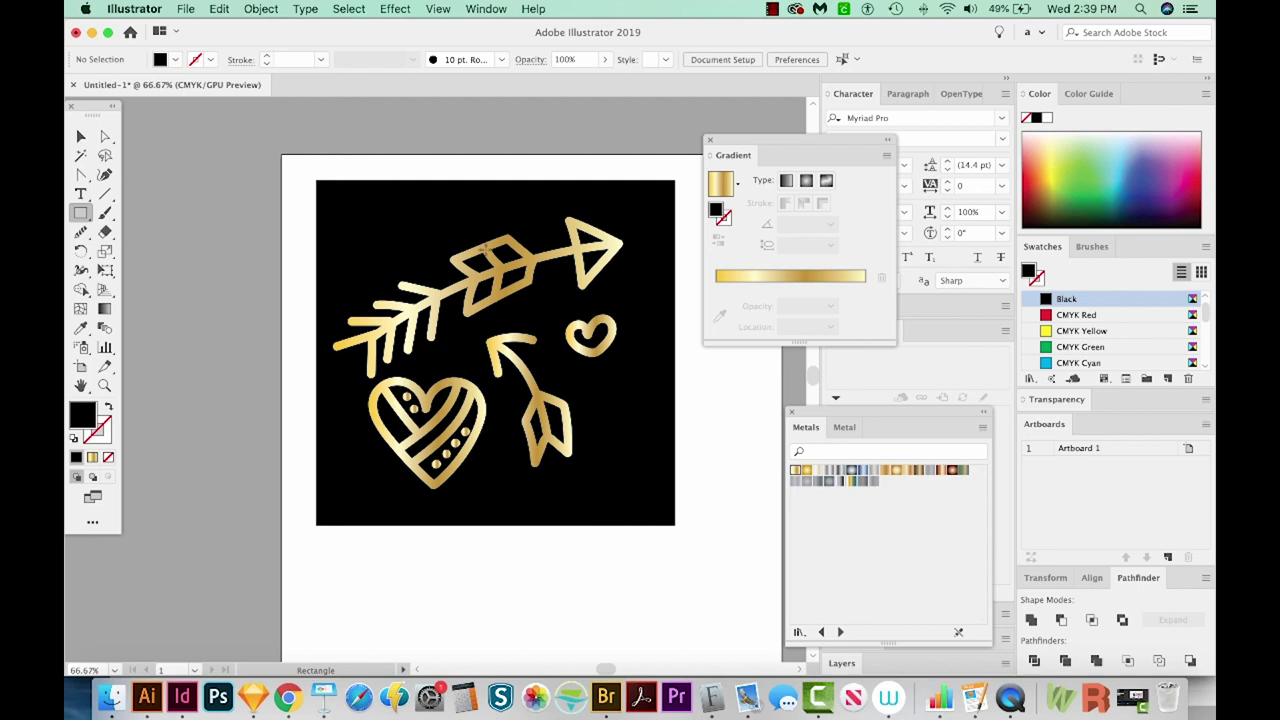
Select the gold artwork and slide its gradient stops left, one to about 68%.
{"action": "key", "text": "v"}
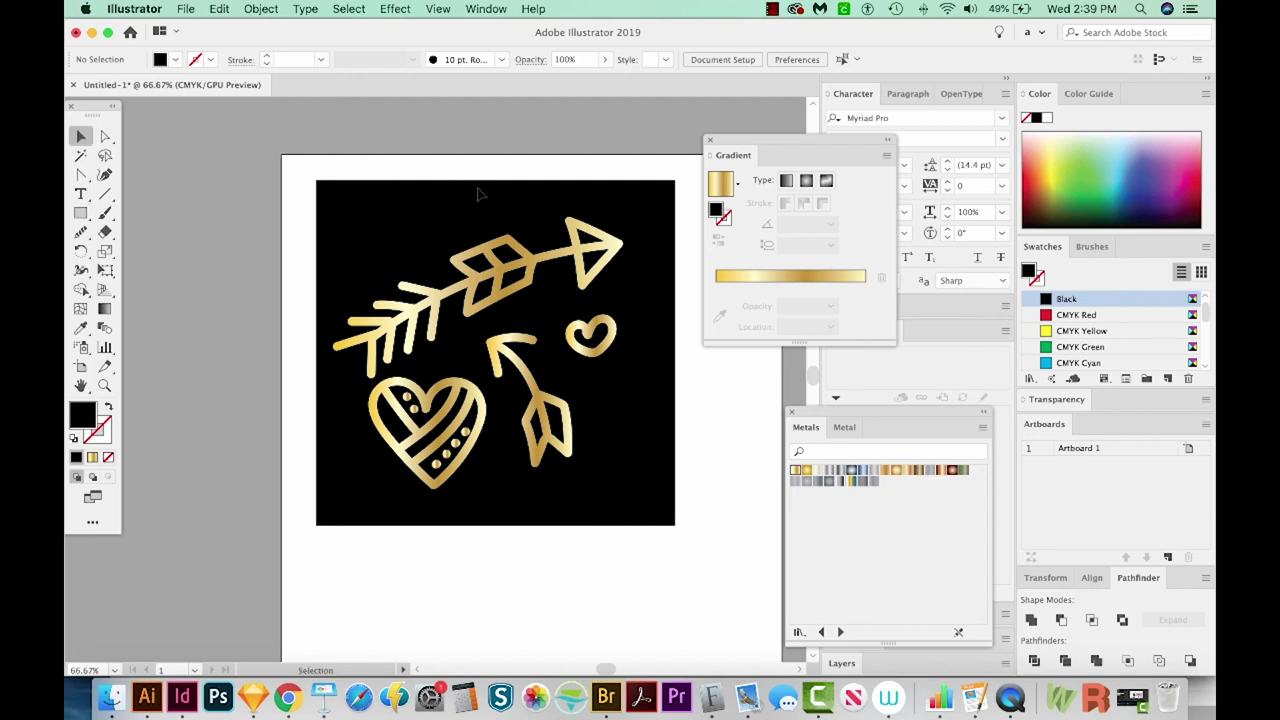
{"action": "left_click_drag", "start_coordinate": [310, 166], "coordinate": [624, 482]}
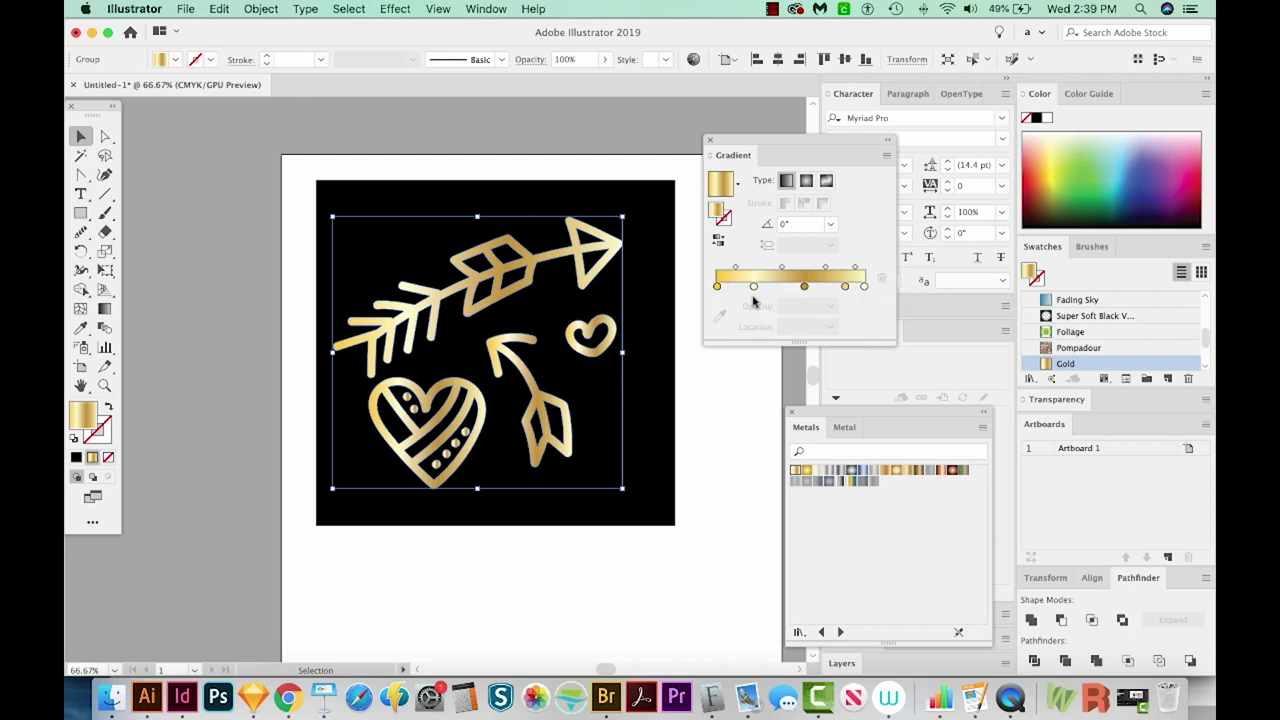
{"action": "left_click", "coordinate": [754, 287]}
{"action": "mouse_move", "coordinate": [754, 287]}
{"action": "left_mouse_down"}
{"action": "mouse_move", "coordinate": [737, 287]}
{"action": "mouse_move", "coordinate": [759, 287]}
{"action": "left_mouse_up"}
{"action": "left_click", "coordinate": [802, 287]}
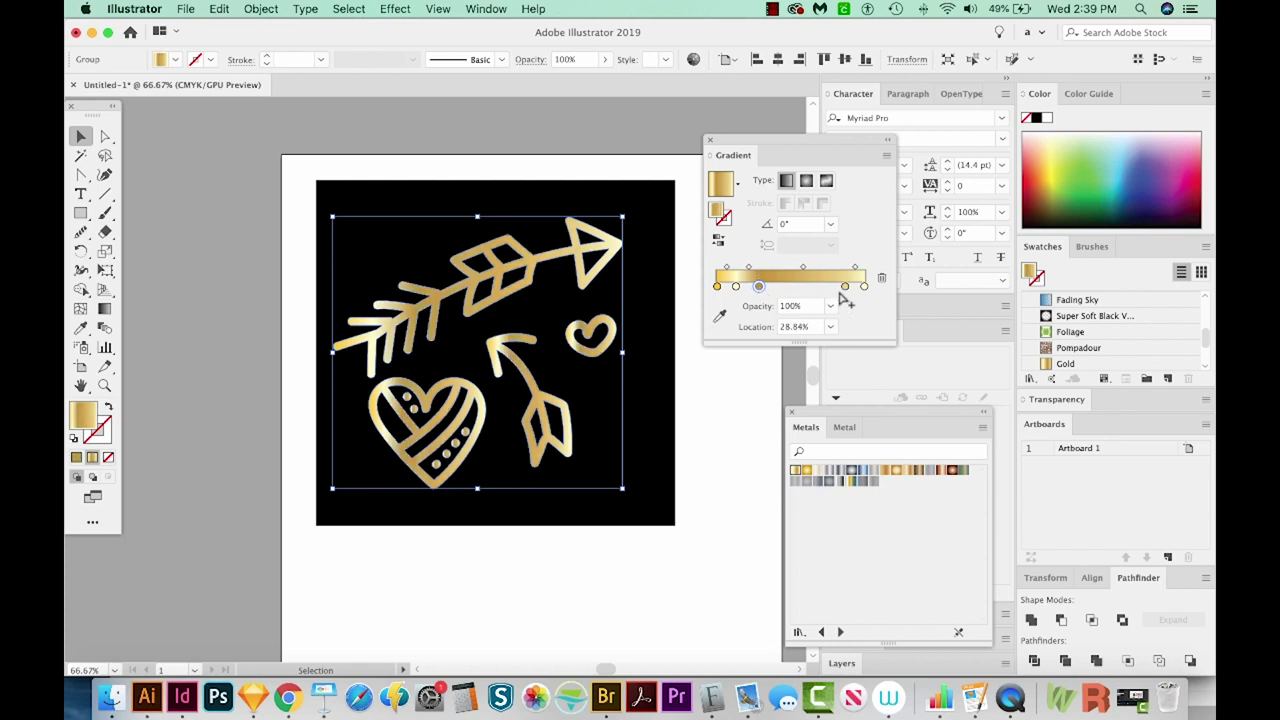
{"action": "left_click_drag", "start_coordinate": [844, 287], "coordinate": [781, 288]}
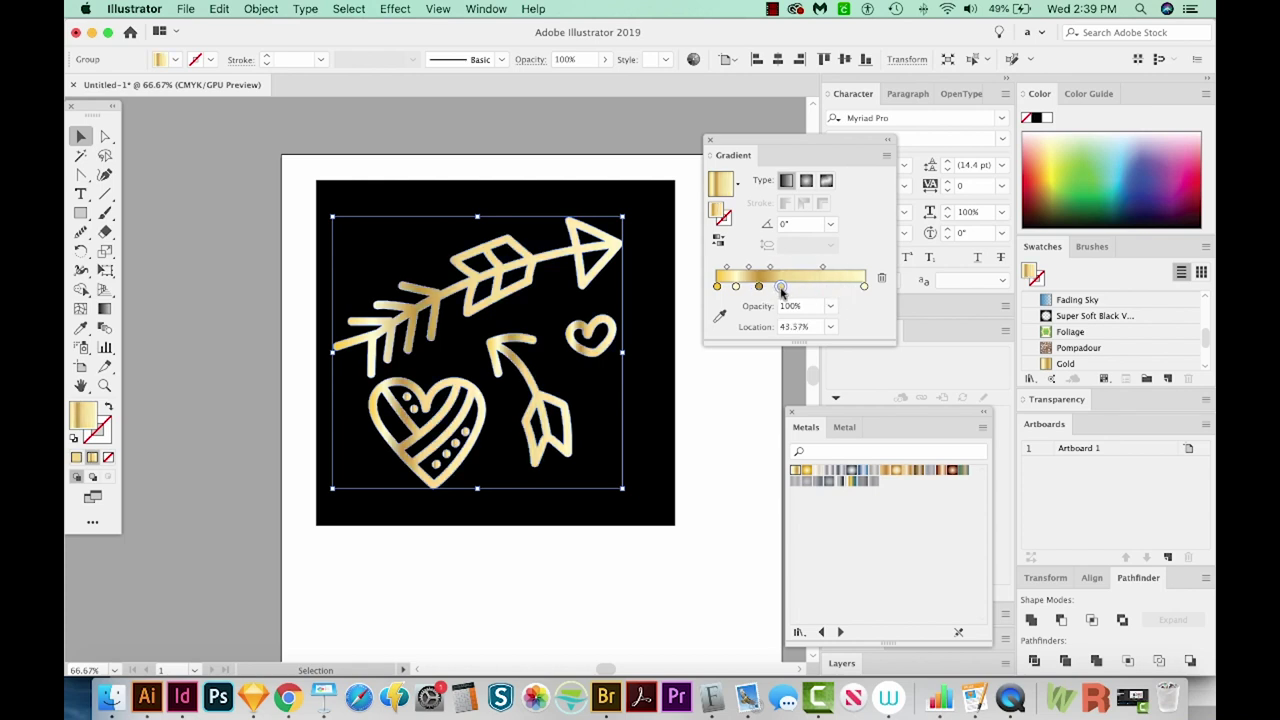
{"action": "left_click_drag", "start_coordinate": [864, 287], "coordinate": [801, 288]}
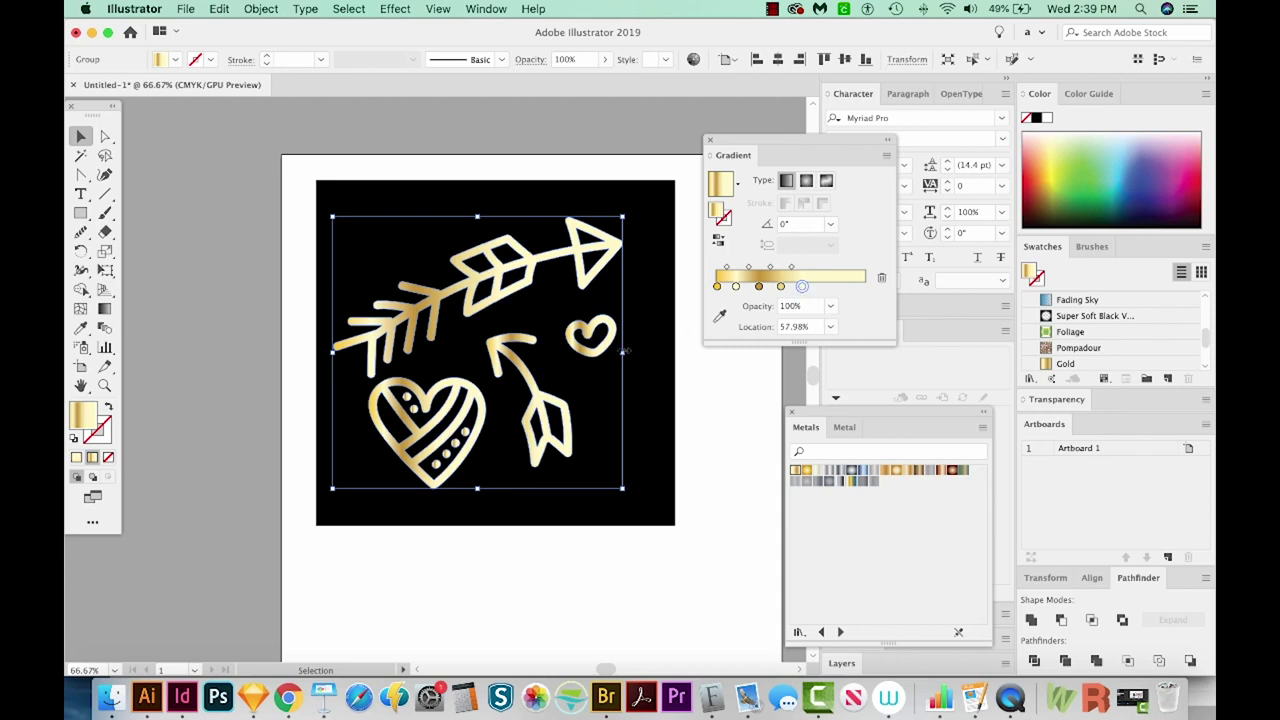
Add two copied gradient stops toward the right end for stronger metallic banding.
{"action": "left_click", "coordinate": [736, 287]}
{"action": "left_click_drag", "start_coordinate": [761, 290], "coordinate": [822, 289]}
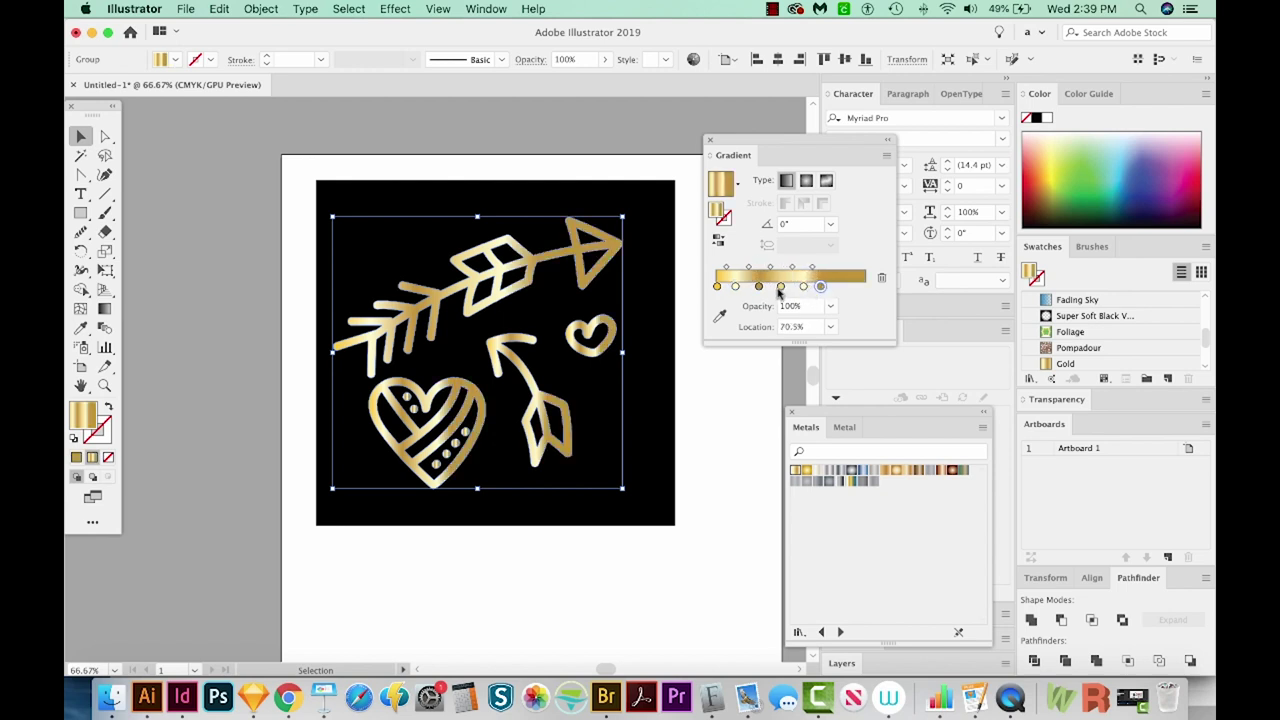
{"action": "left_click_drag", "start_coordinate": [781, 290], "coordinate": [838, 290]}
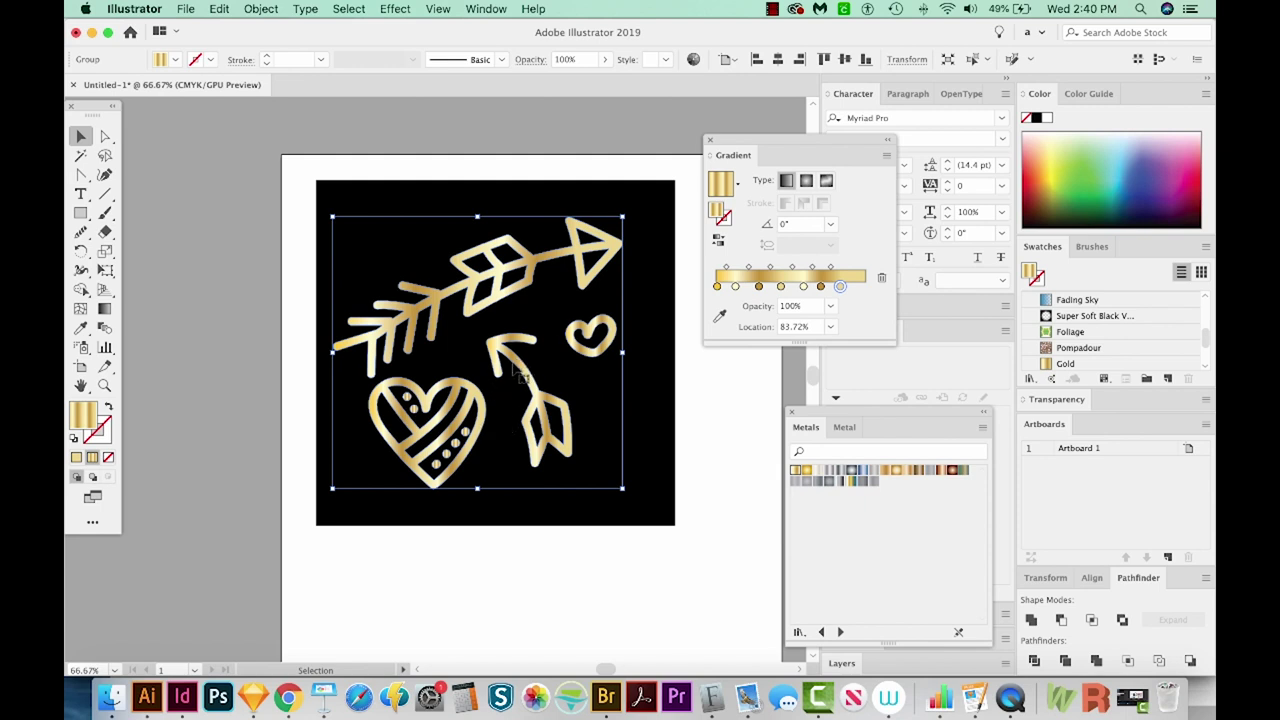
{"action": "key", "text": "a"}
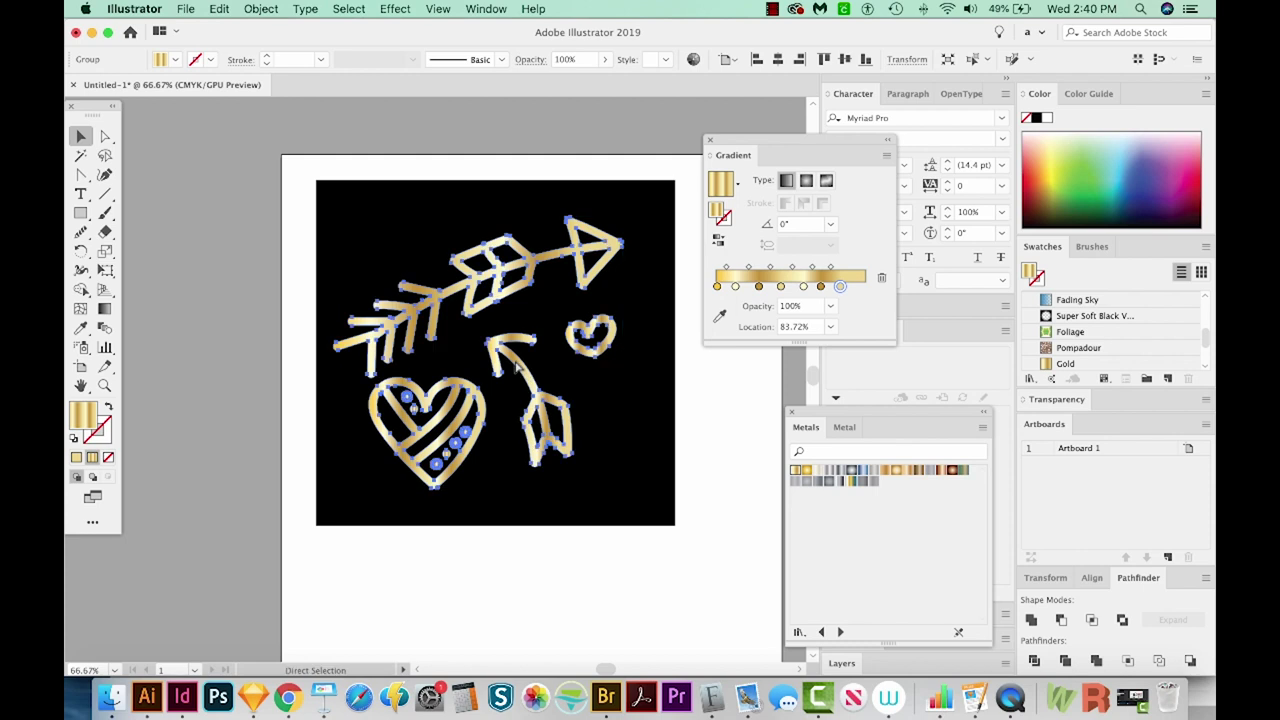
{"action": "key", "text": "v"}
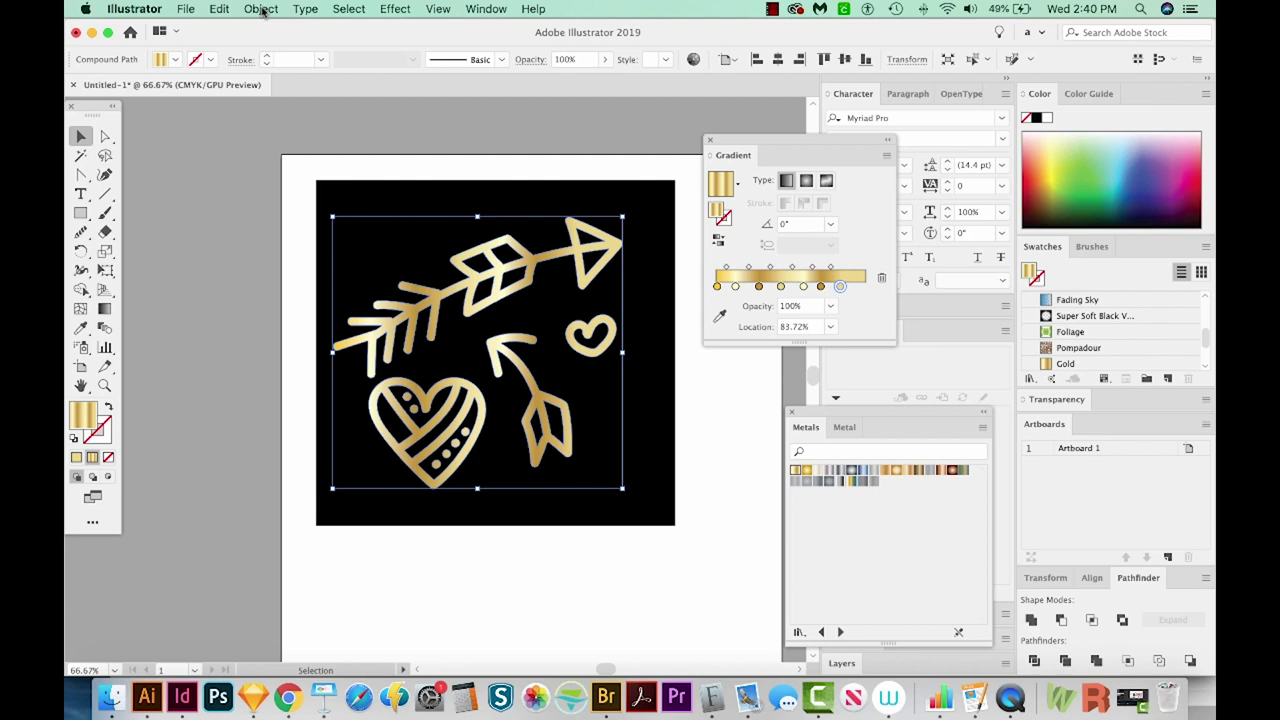
Release the doodles' compound path, nudge the last gold stop left, and save the gradient as a swatch.
{"action": "left_click", "coordinate": [261, 9]}
{"action": "mouse_move", "coordinate": [329, 542]}
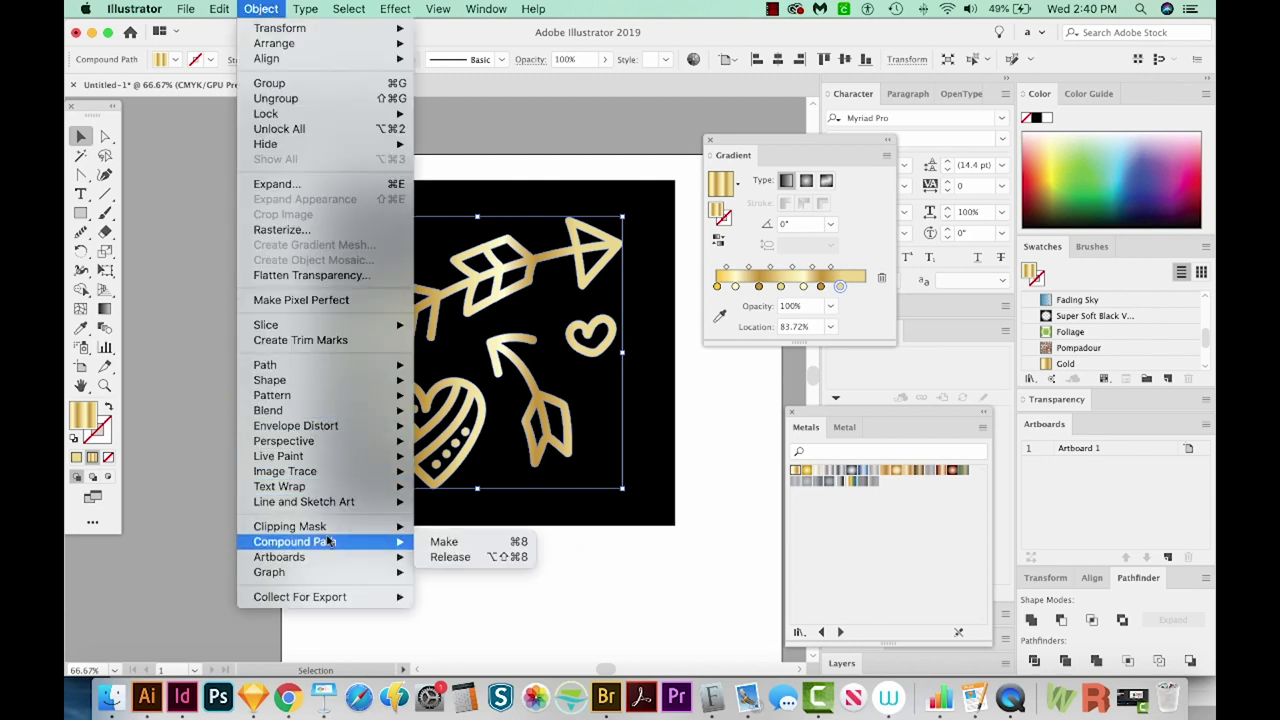
{"action": "left_click", "coordinate": [500, 557]}
{"action": "left_click", "coordinate": [586, 560]}
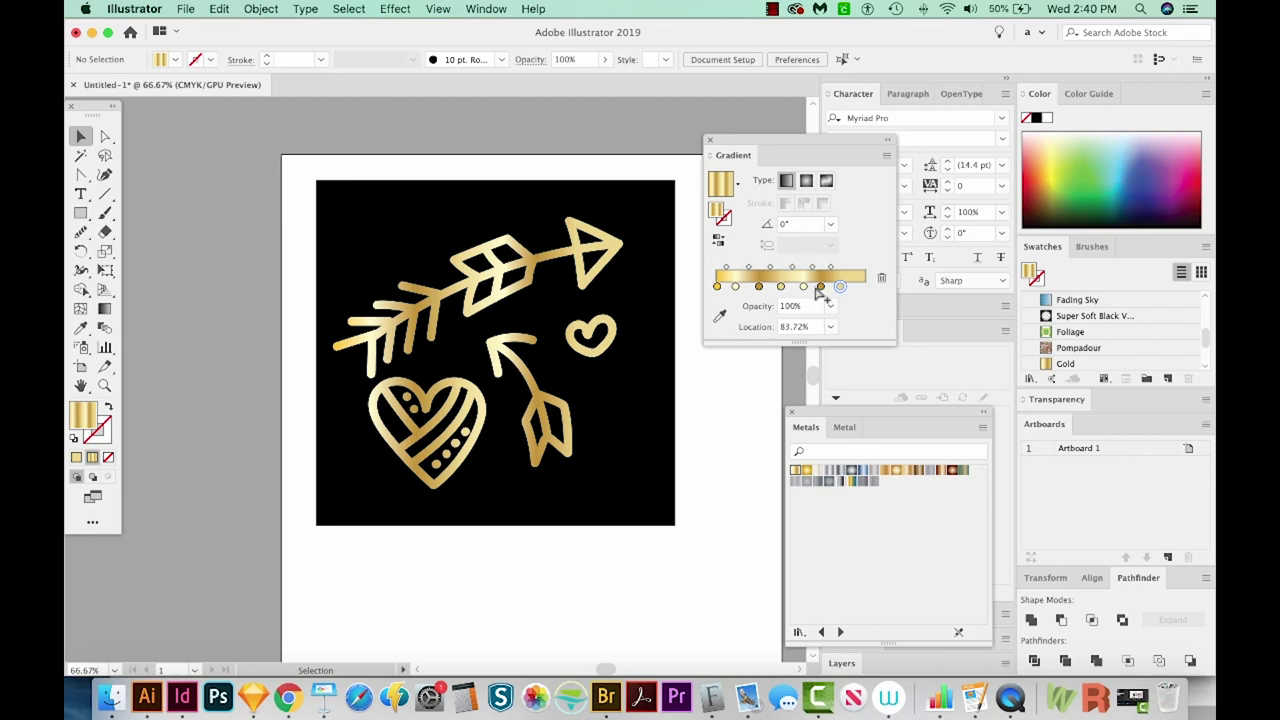
{"action": "left_click_drag", "start_coordinate": [840, 288], "coordinate": [864, 290]}
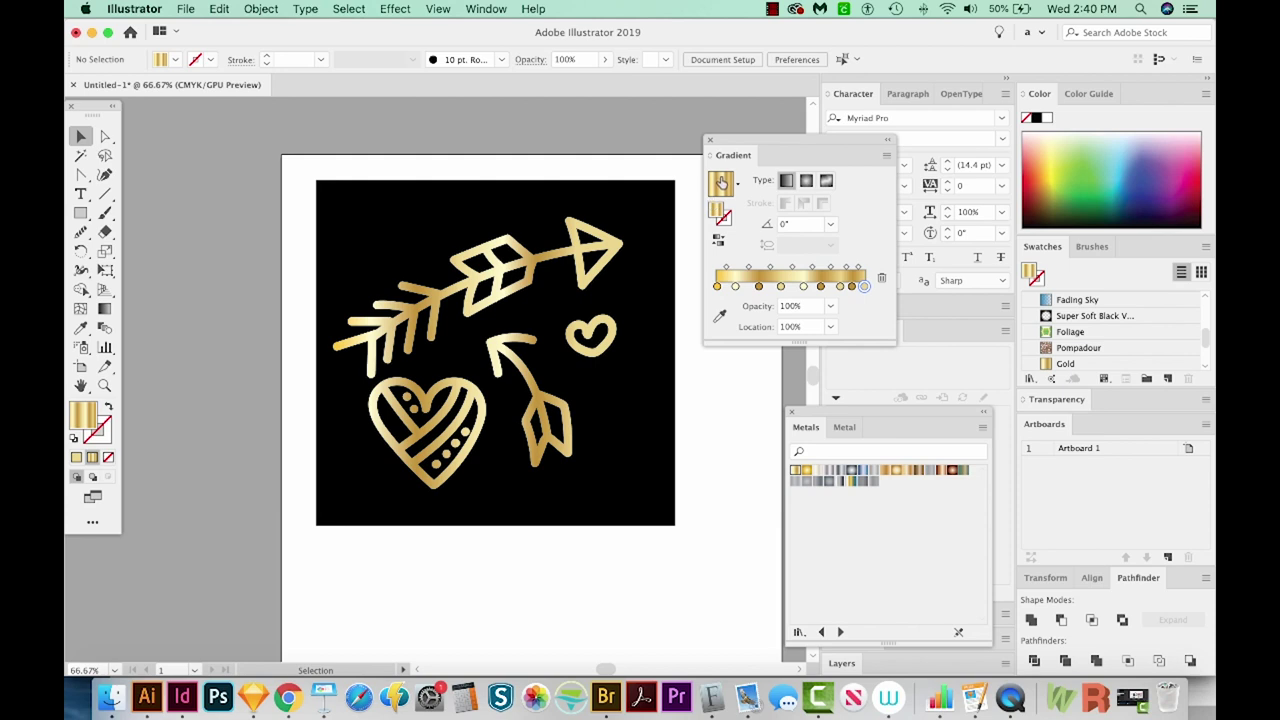
{"action": "left_click_drag", "start_coordinate": [767, 197], "coordinate": [1055, 314]}
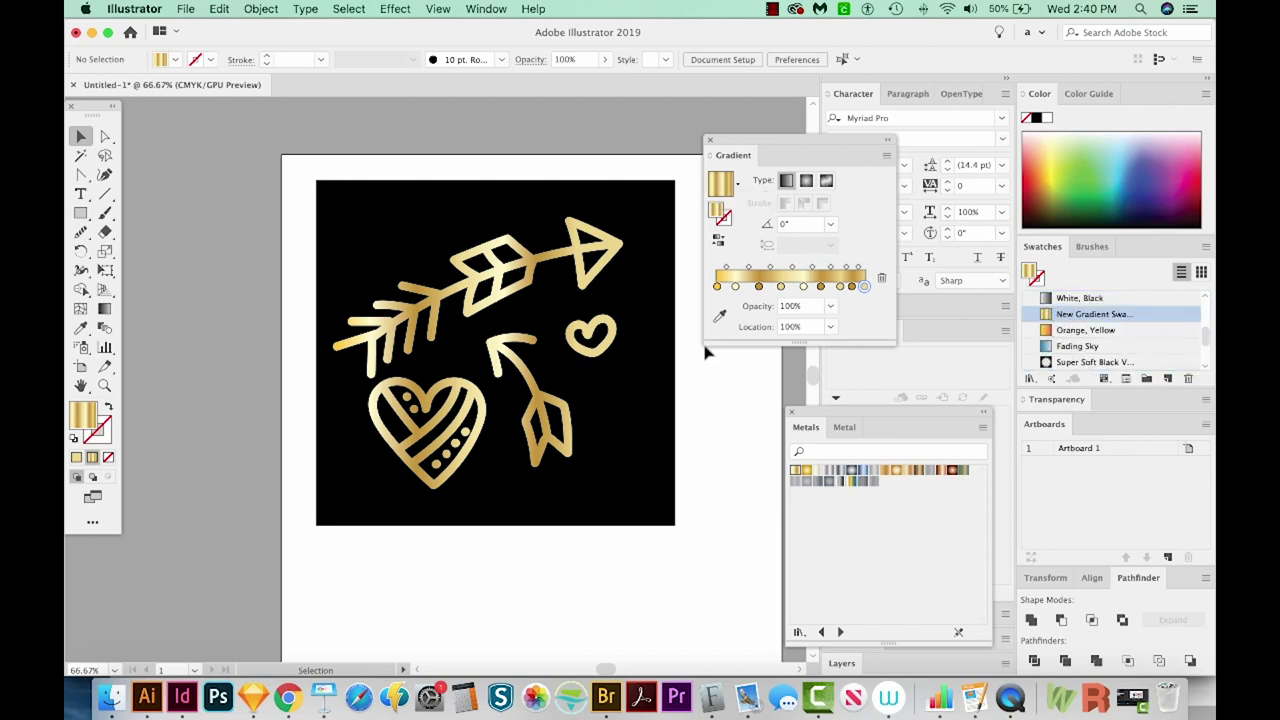
Fill the gold arrow and heart doodles with the new gradient swatch, then deselect them.
{"action": "left_click", "coordinate": [535, 390]}
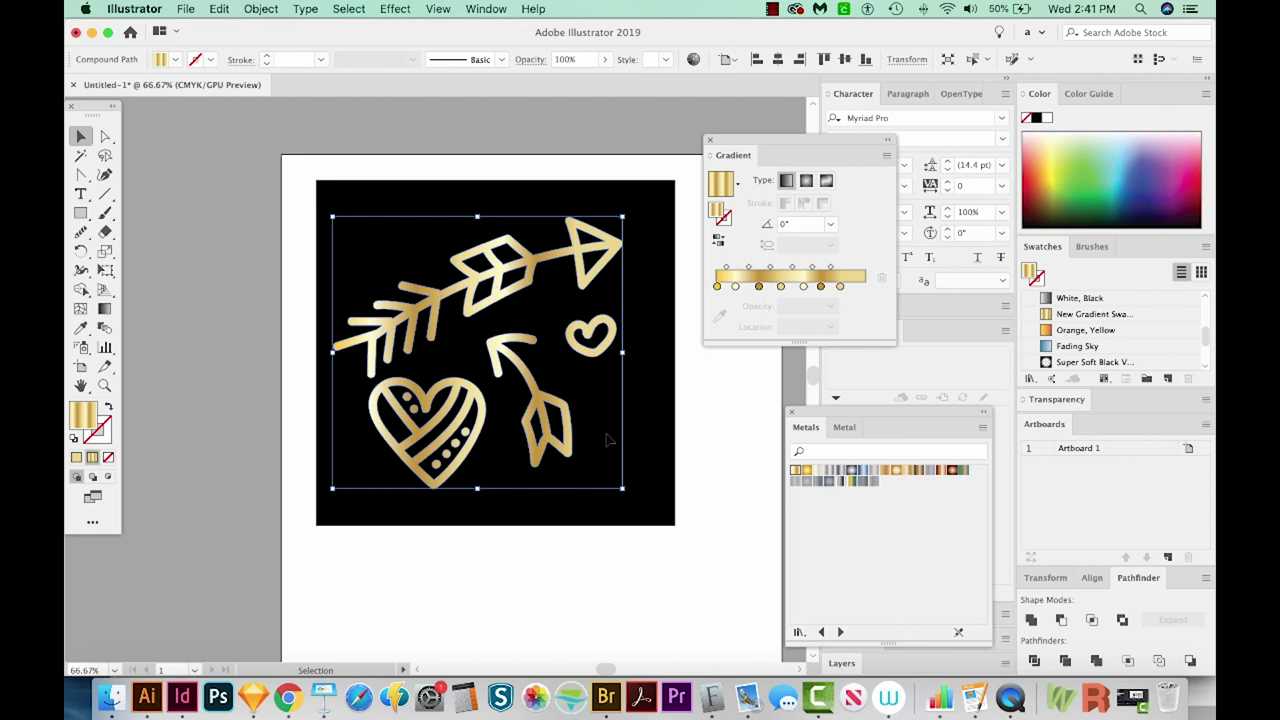
{"action": "left_click", "coordinate": [1070, 316]}
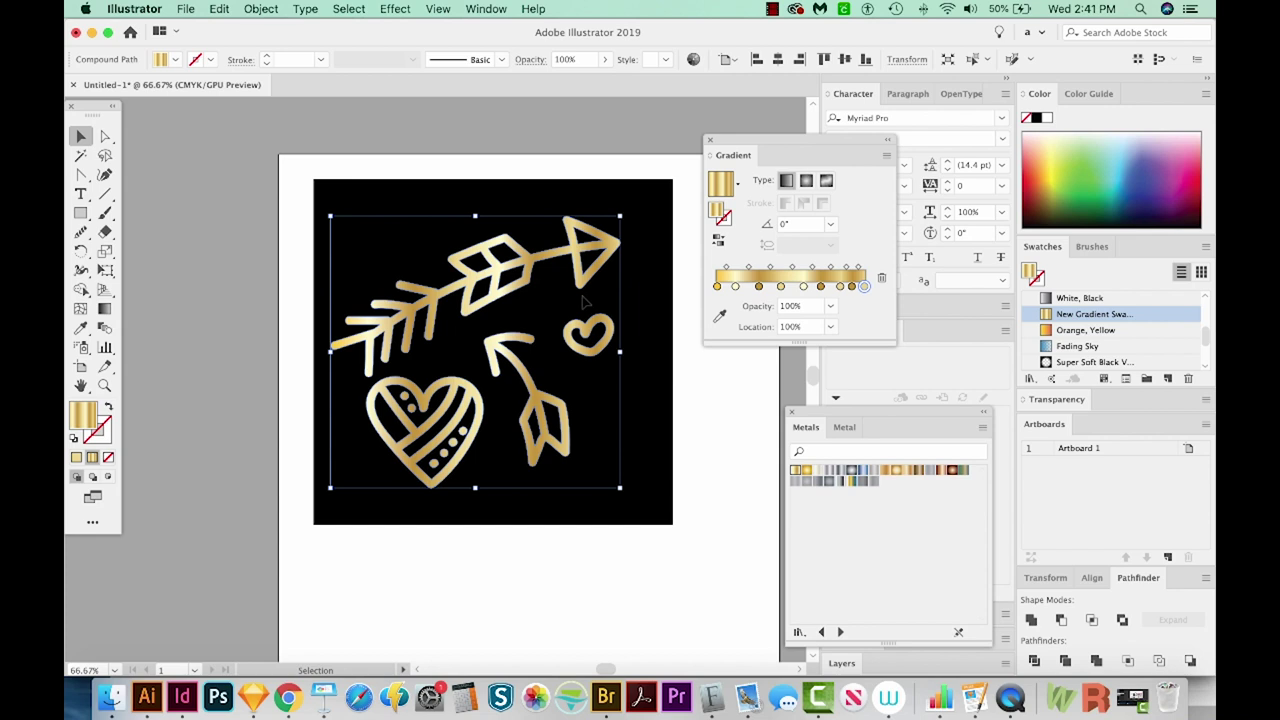
{"action": "left_click", "coordinate": [478, 329]}
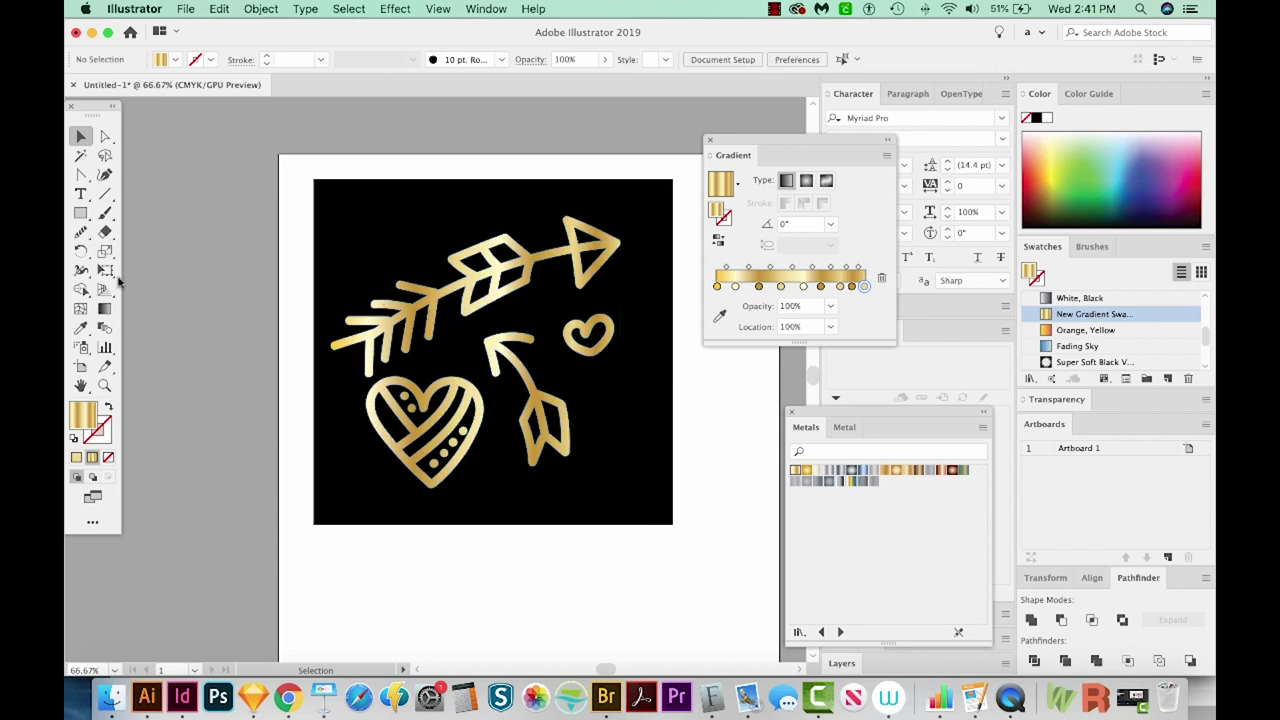
{"action": "left_click", "coordinate": [80, 213]}
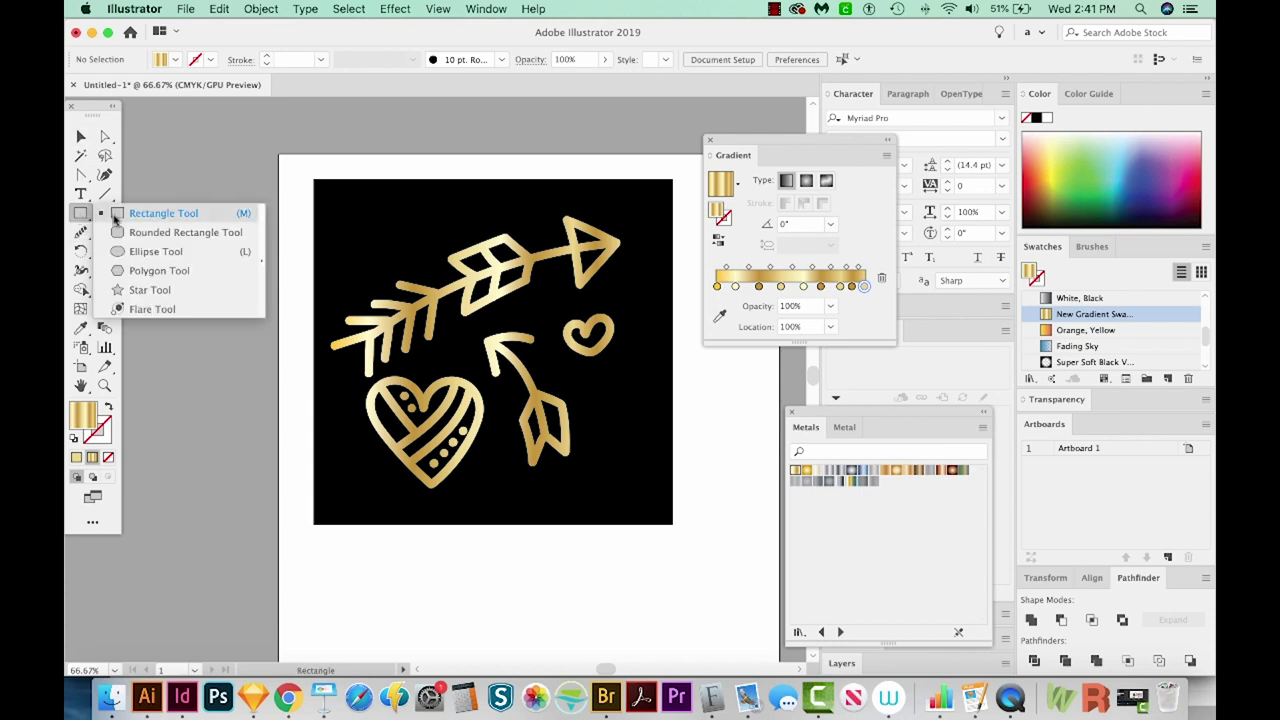
Add a lens-flare glint at the arrow's tail with 10 pt diameter, 15 rays and 10 rings.
{"action": "left_click", "coordinate": [164, 309]}
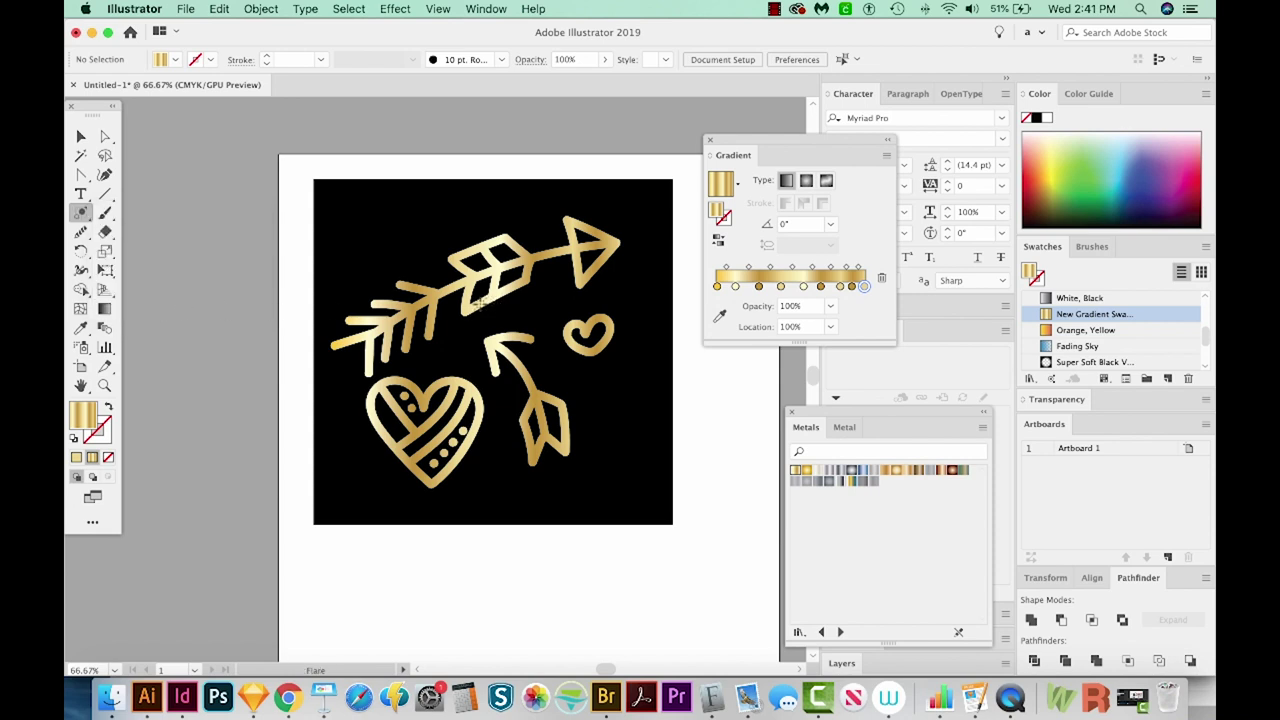
{"action": "left_click", "coordinate": [400, 285]}
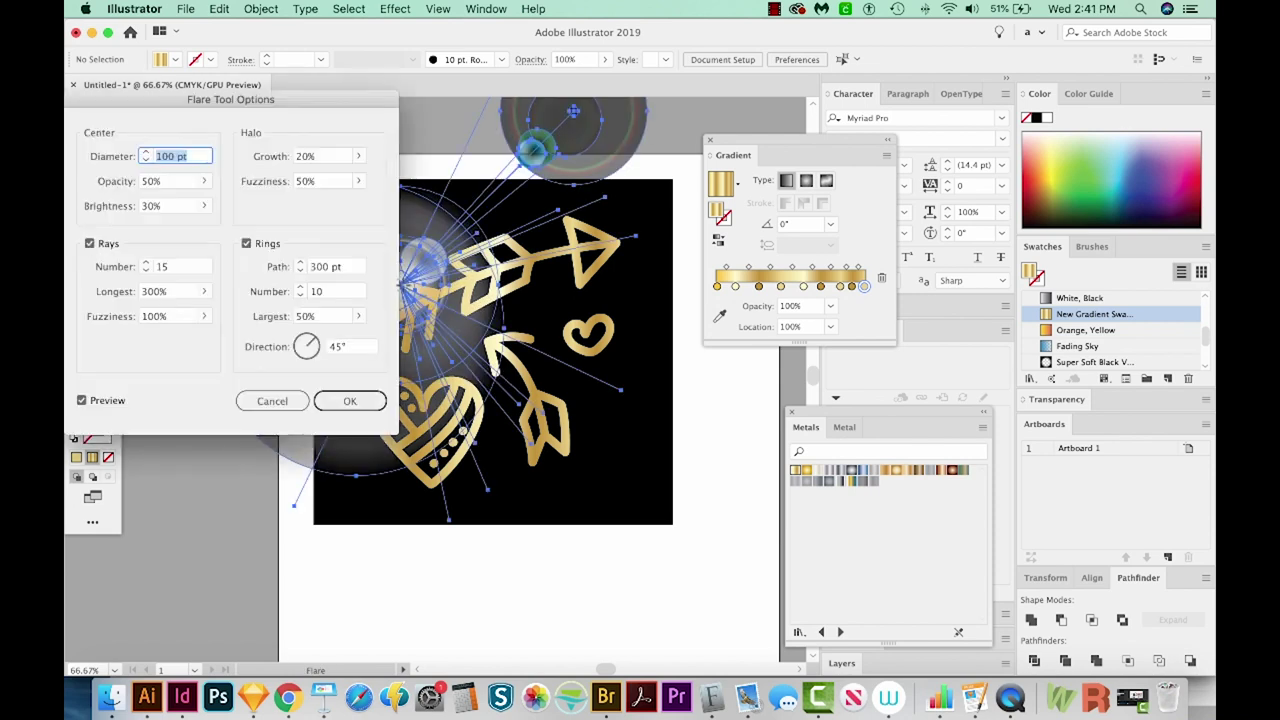
{"action": "left_click_drag", "start_coordinate": [238, 108], "coordinate": [855, 129]}
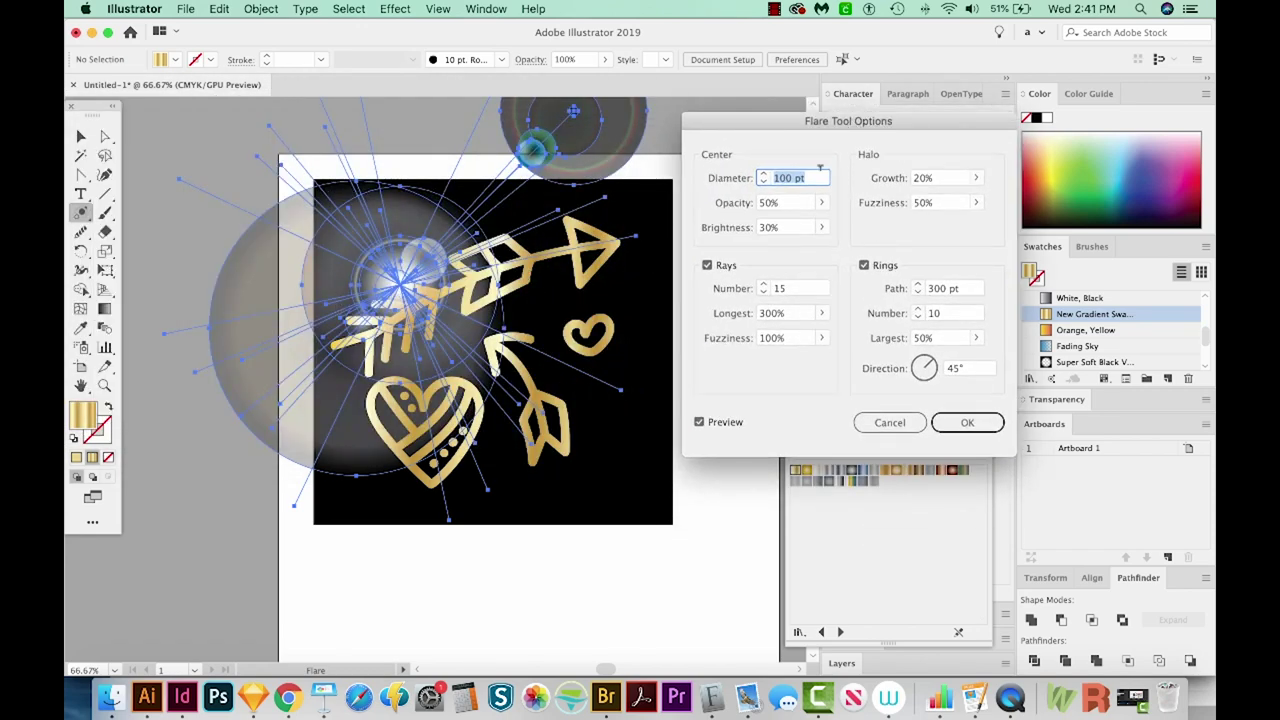
{"action": "type", "text": "10"}
{"action": "key", "text": "Tab"}
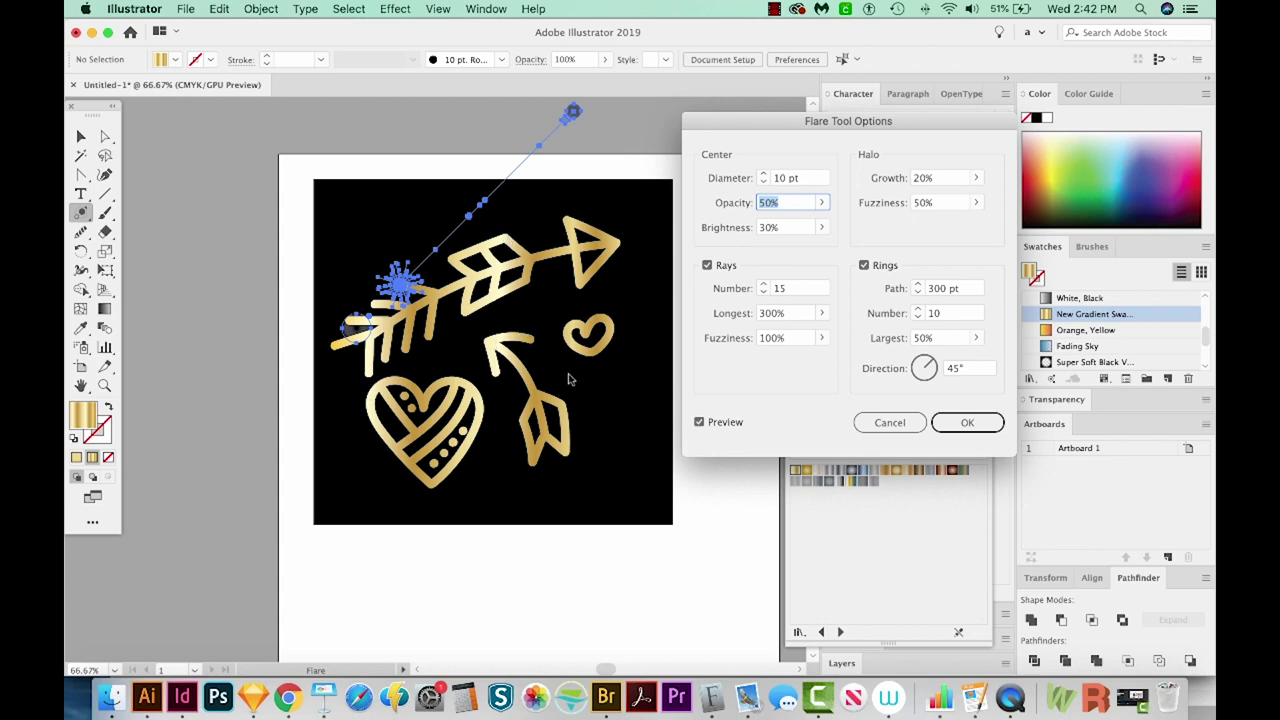
{"action": "left_click", "coordinate": [948, 424]}
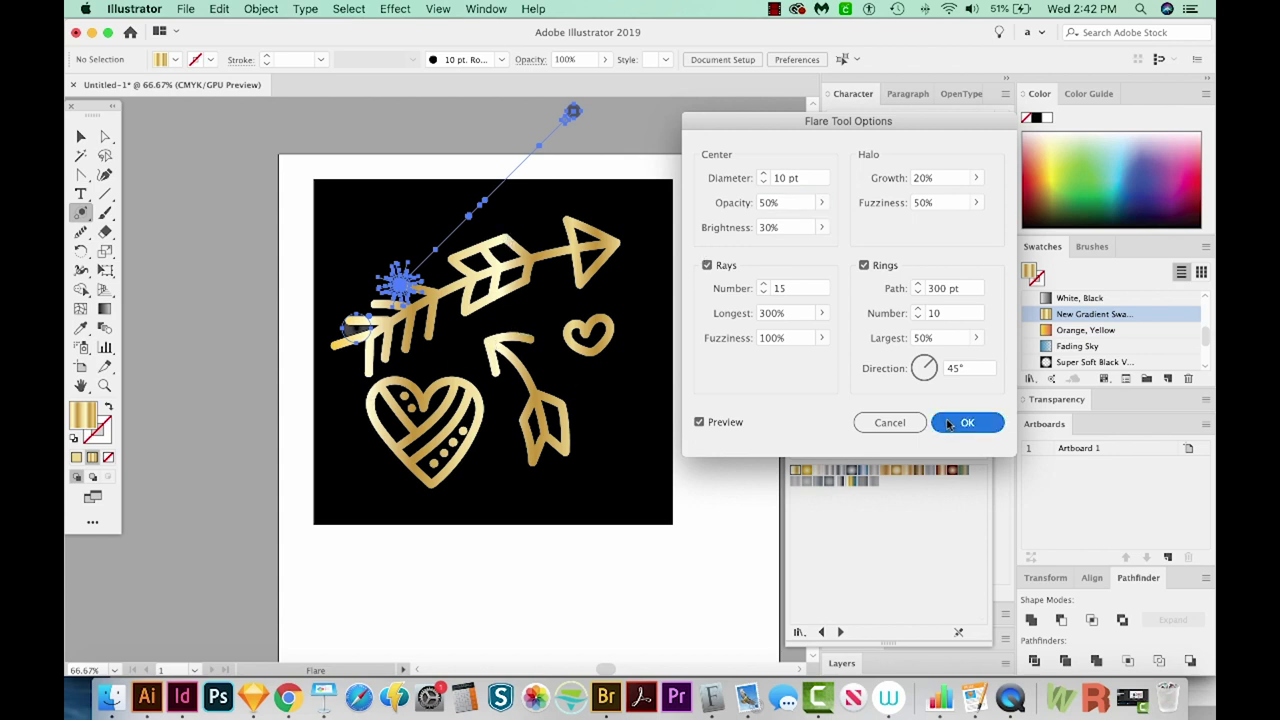
{"action": "key", "text": "super+shift+a"}
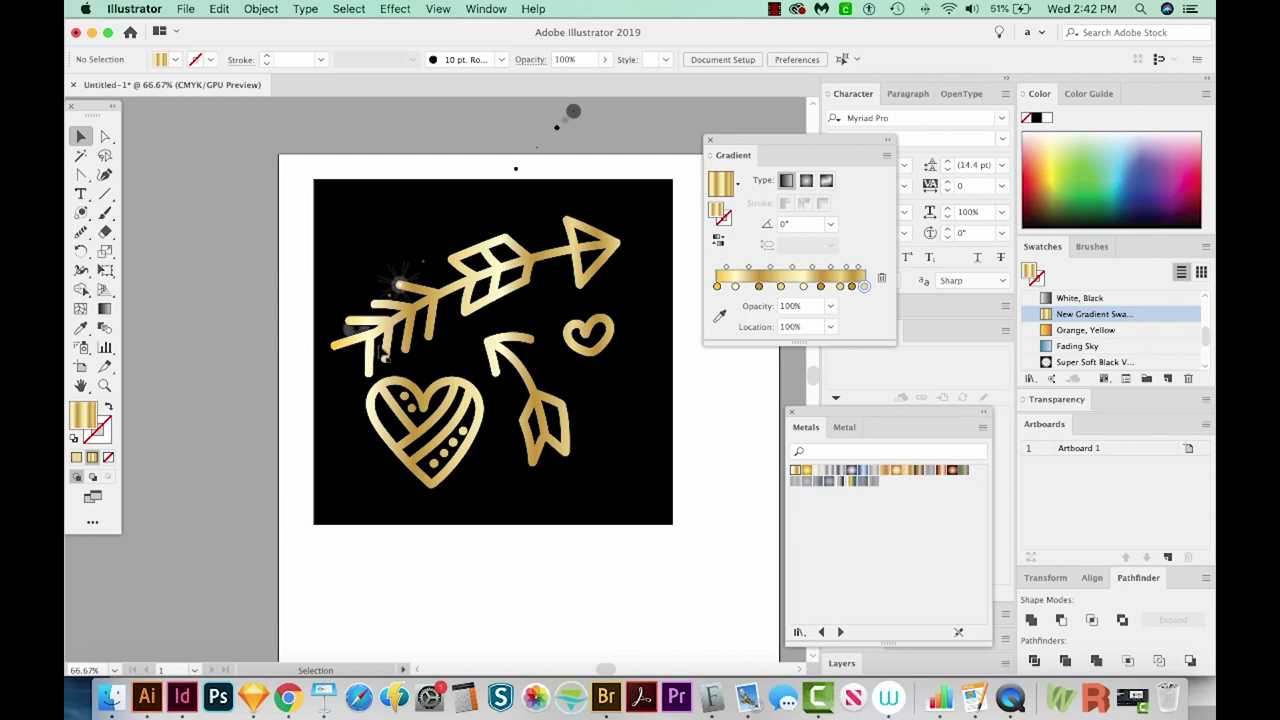
Zoom in on the arrow's tail and select the lens flare.
{"action": "key", "text": "z"}
{"action": "scroll", "coordinate": [552, 152], "scroll_direction": "up", "scroll_amount": 2}
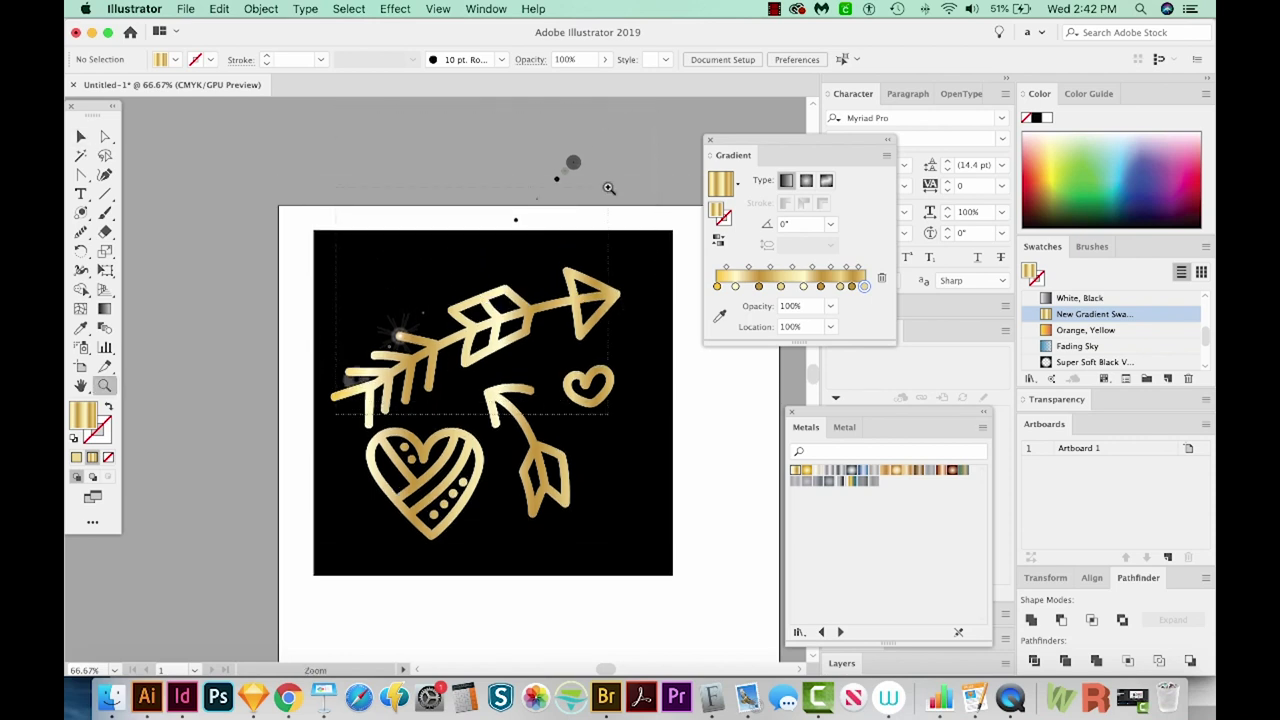
{"action": "left_click", "coordinate": [497, 250]}
{"action": "left_click_drag", "start_coordinate": [517, 472], "coordinate": [556, 470]}
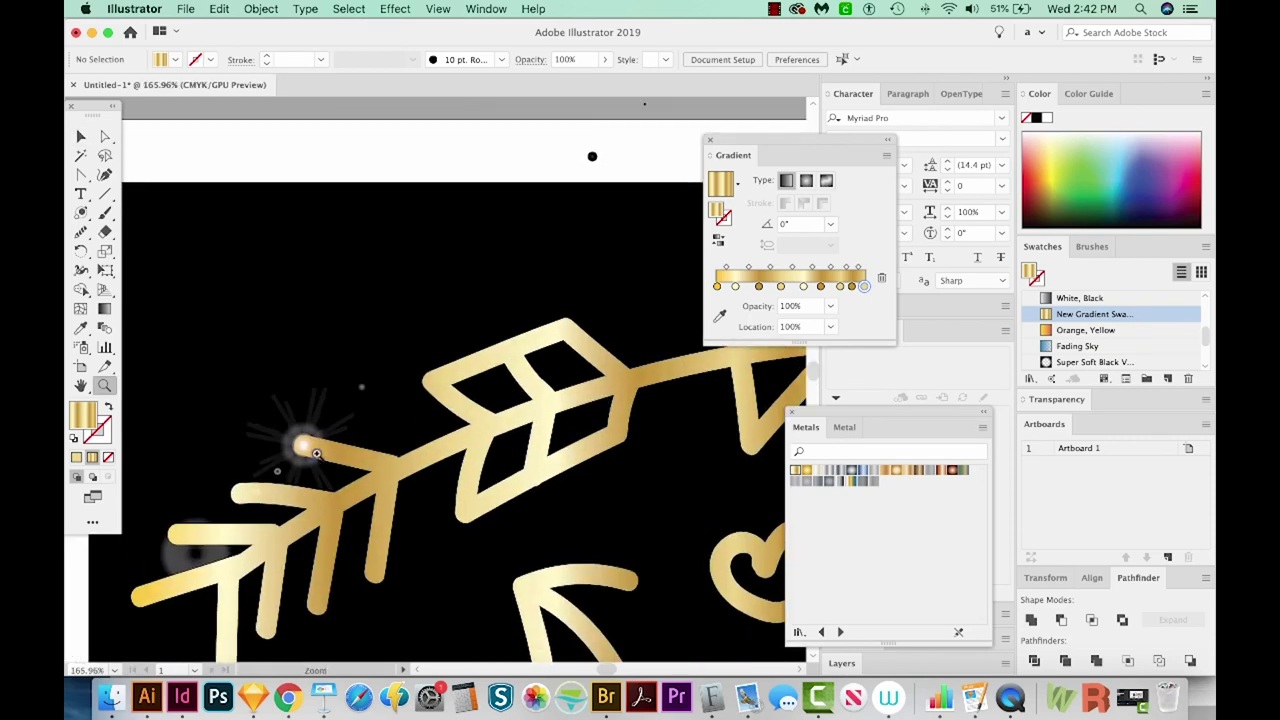
{"action": "key", "text": "v"}
{"action": "left_click", "coordinate": [303, 447]}
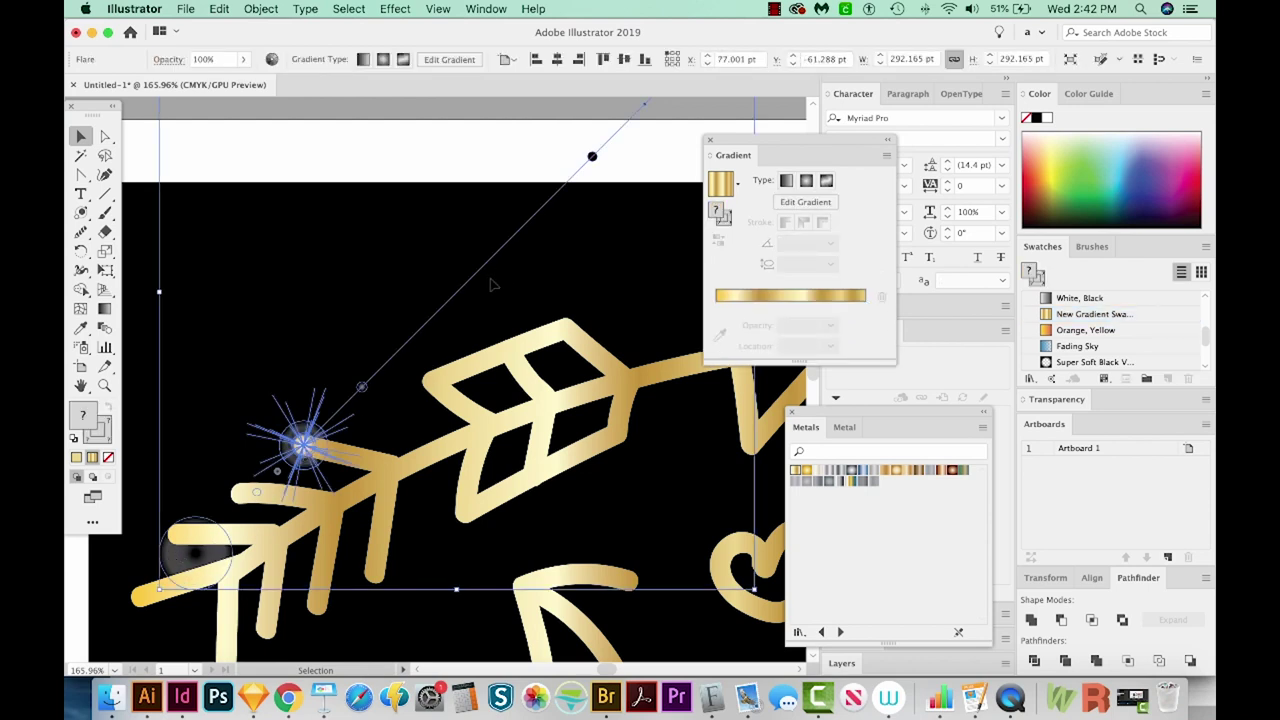
Shorten the flare's far-trailing rings with Direct Selection, then reselect the glint.
{"action": "left_click_drag", "start_coordinate": [586, 214], "coordinate": [457, 343]}
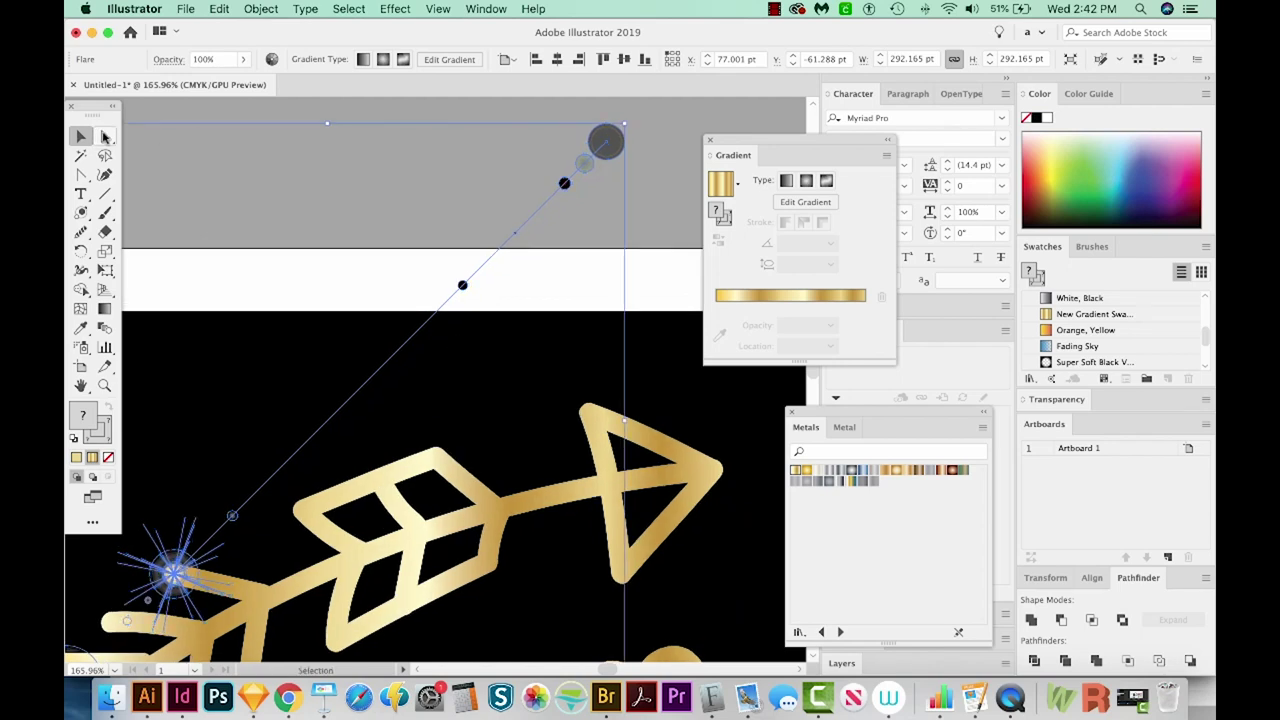
{"action": "key", "text": "a"}
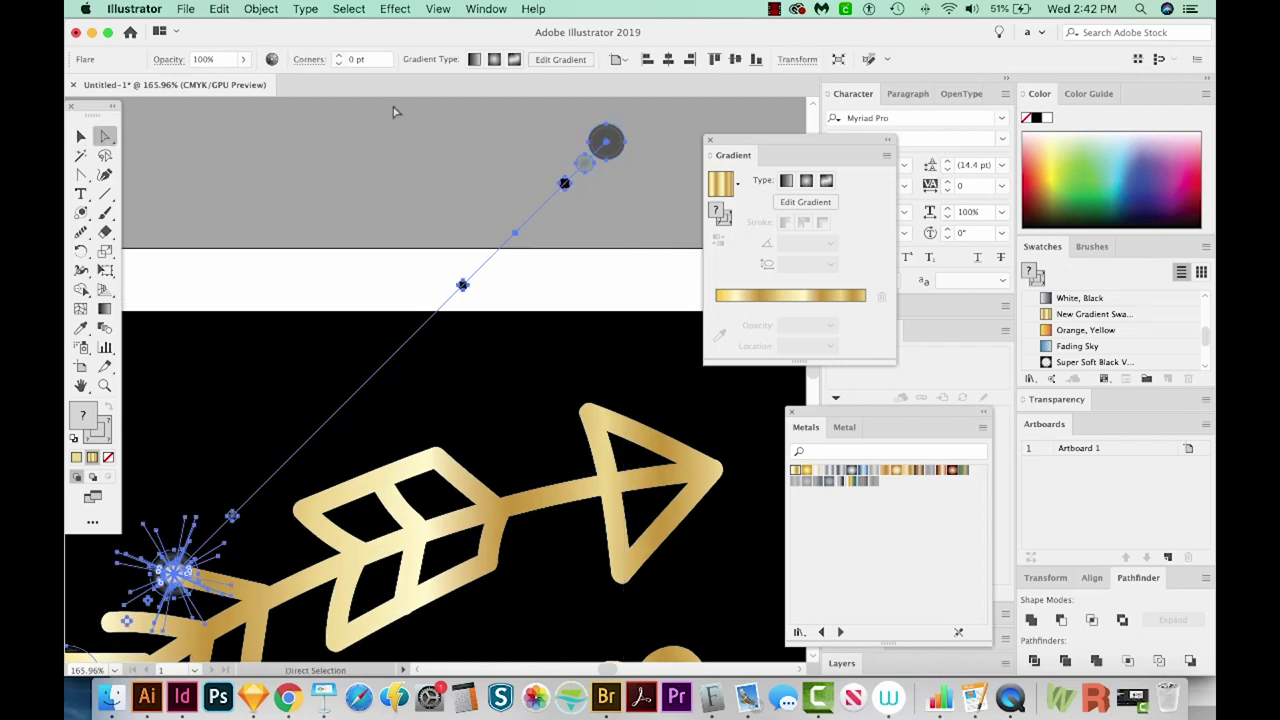
{"action": "left_click_drag", "start_coordinate": [636, 272], "coordinate": [662, 302]}
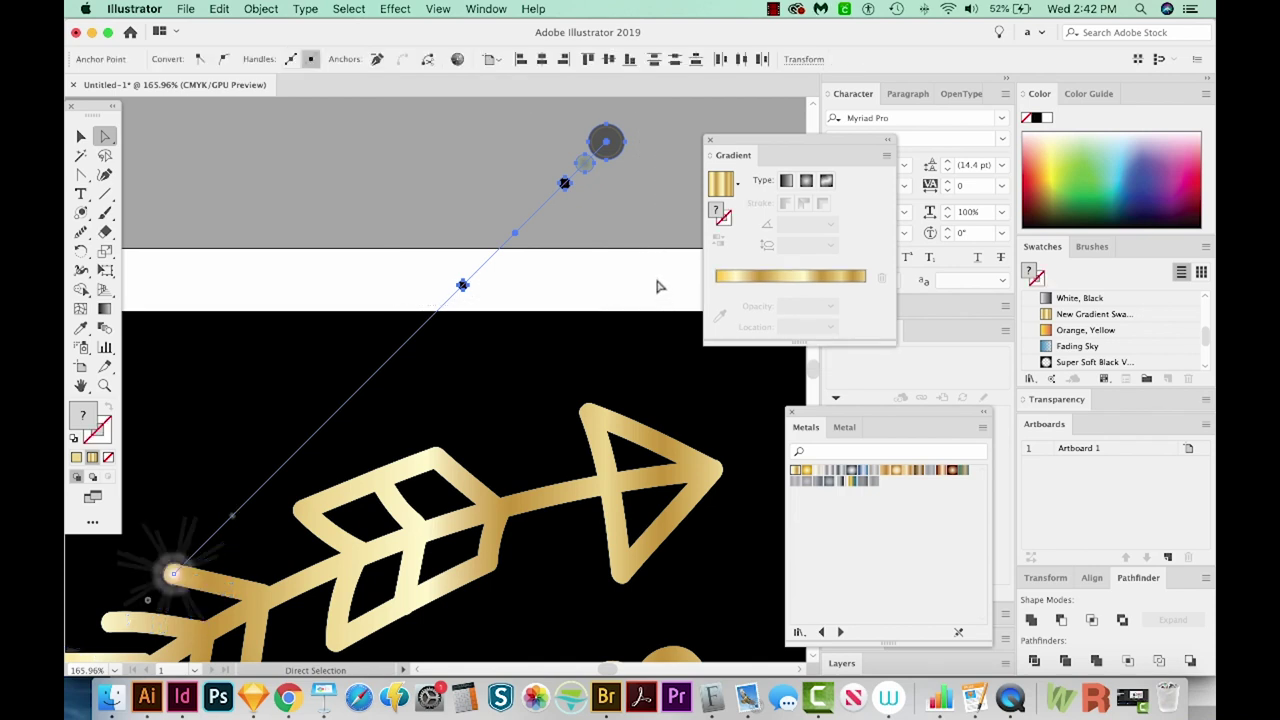
{"action": "left_click", "coordinate": [647, 268]}
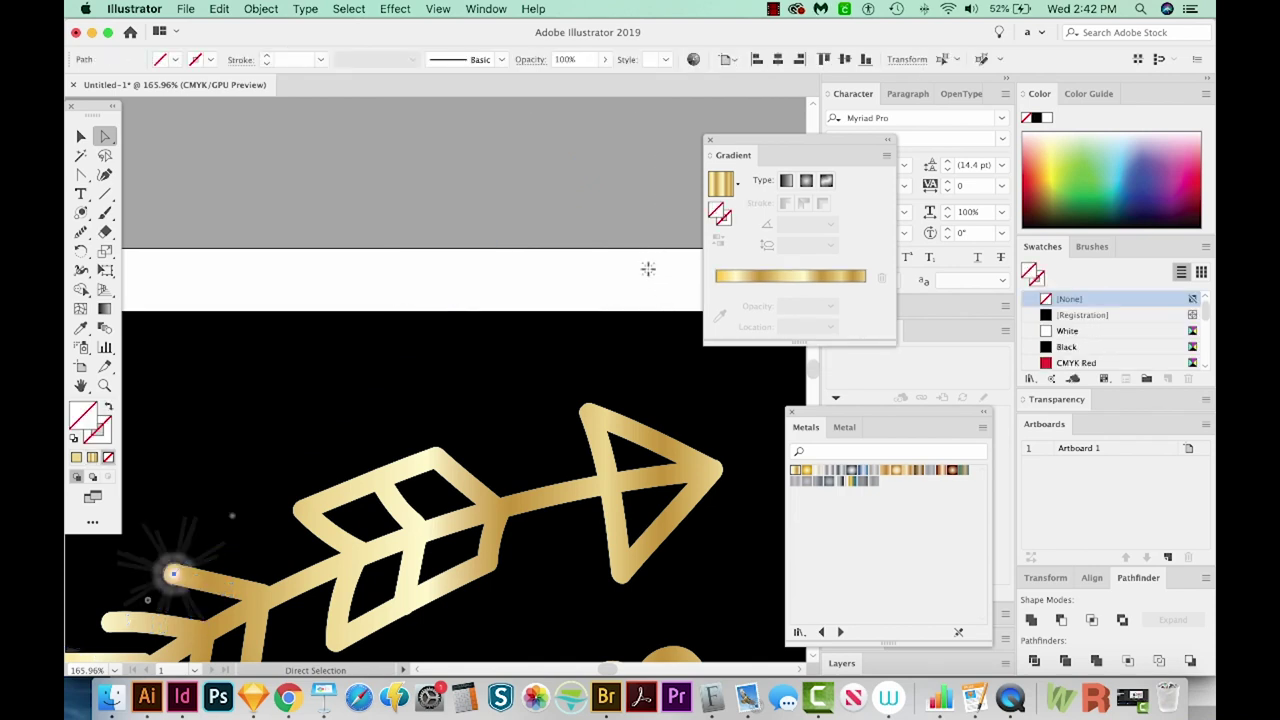
{"action": "scroll", "coordinate": [648, 268], "scroll_direction": "down", "scroll_amount": 1}
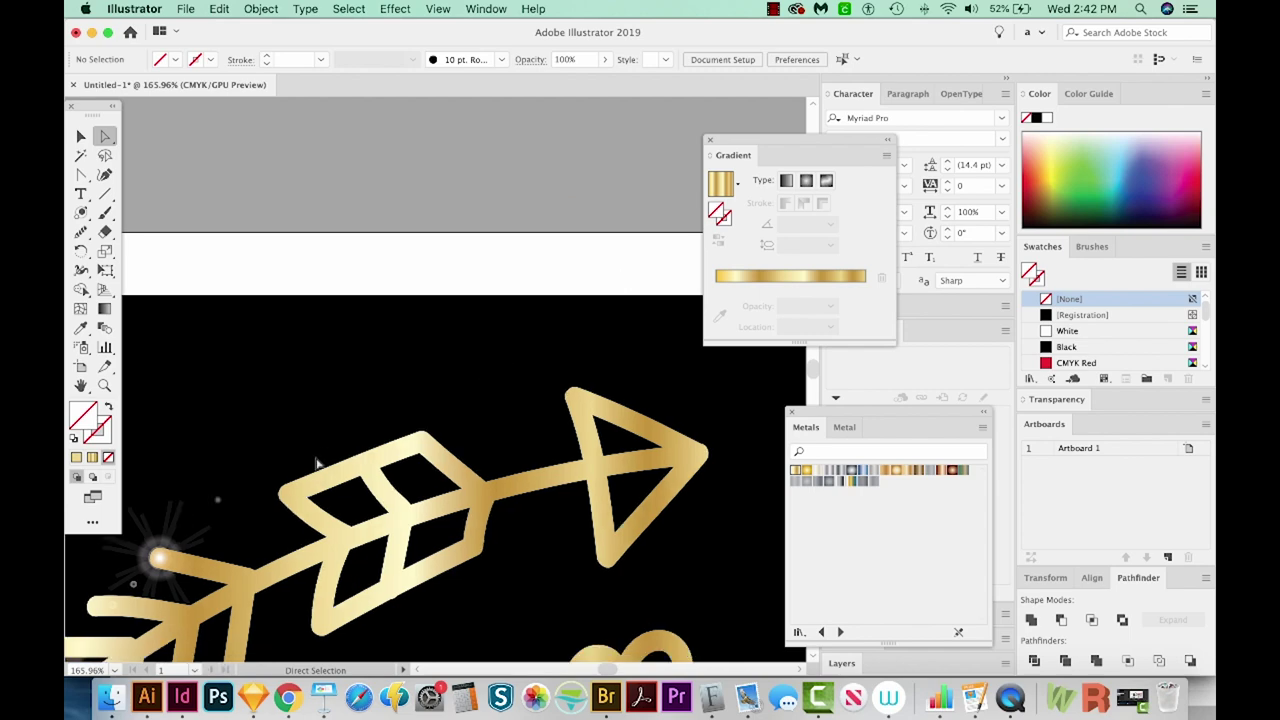
{"action": "left_click_drag", "start_coordinate": [300, 515], "coordinate": [418, 322]}
{"action": "left_click", "coordinate": [270, 365]}
{"action": "scroll", "coordinate": [230, 390], "scroll_direction": "down", "scroll_amount": 2}
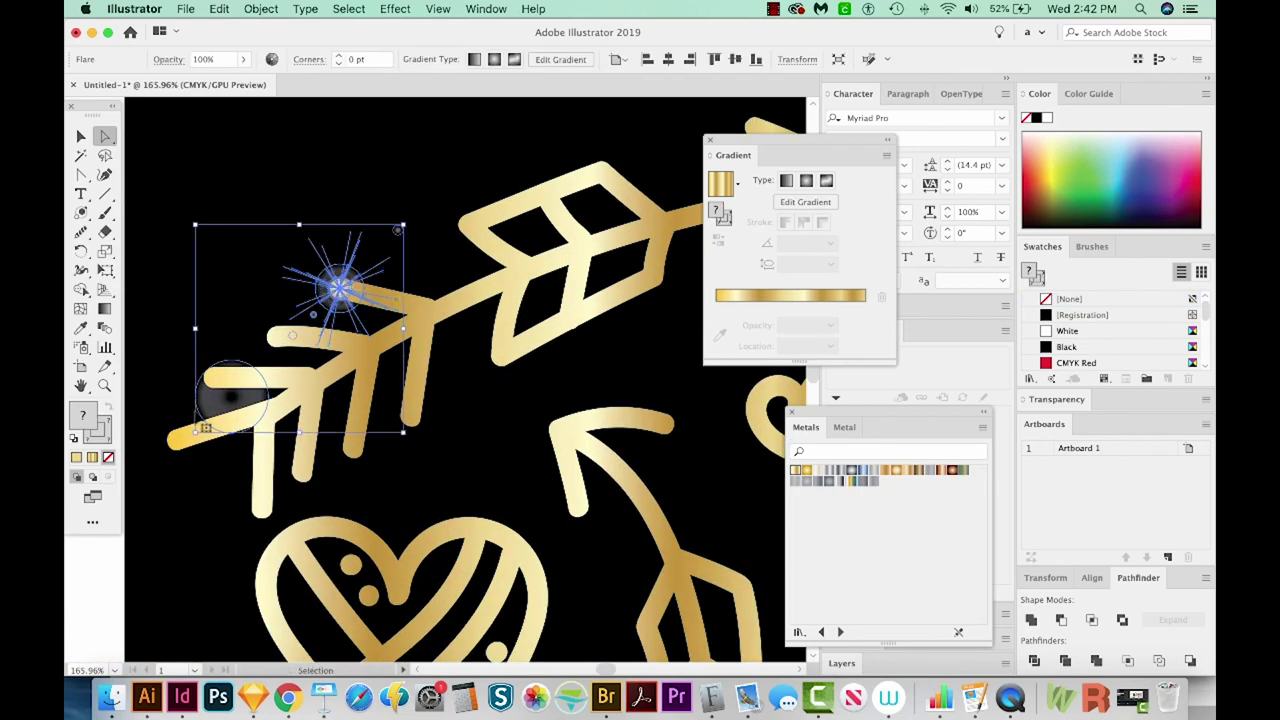
In Outline view, delete the leftover ring circles beside the glint, then reselect the cleaned flare.
{"action": "key", "text": "super+y"}
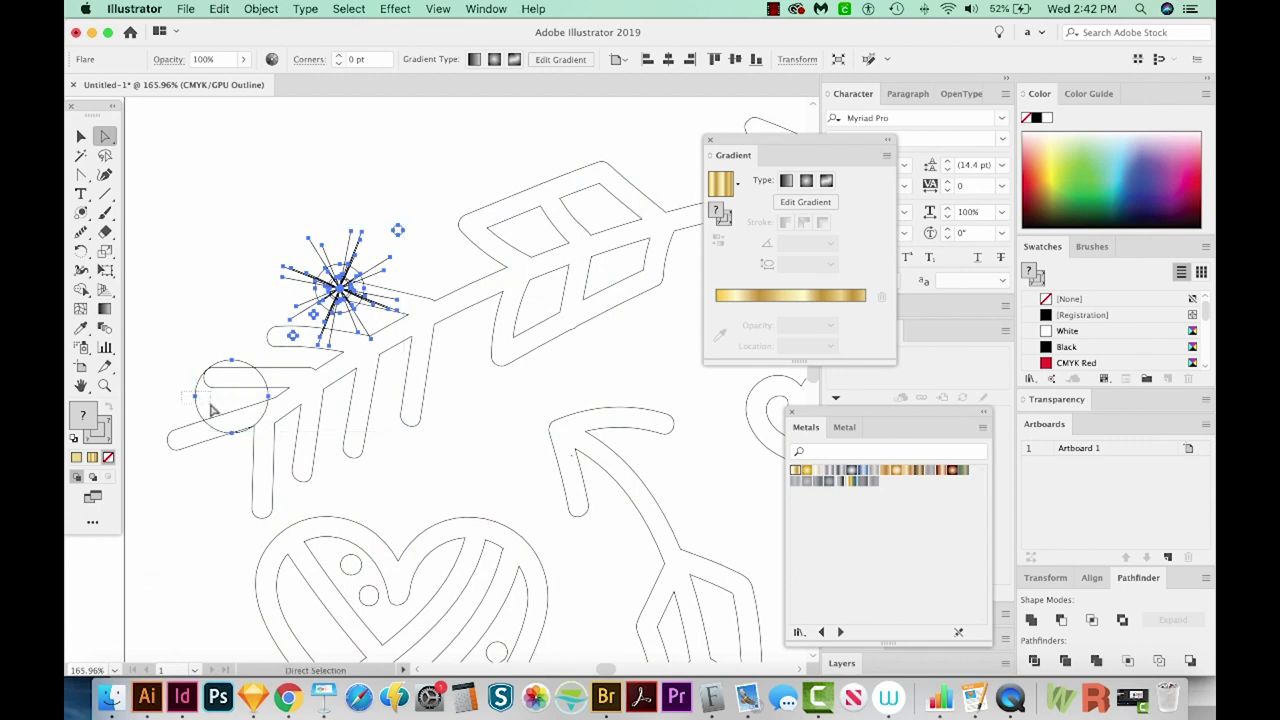
{"action": "left_click", "coordinate": [208, 406]}
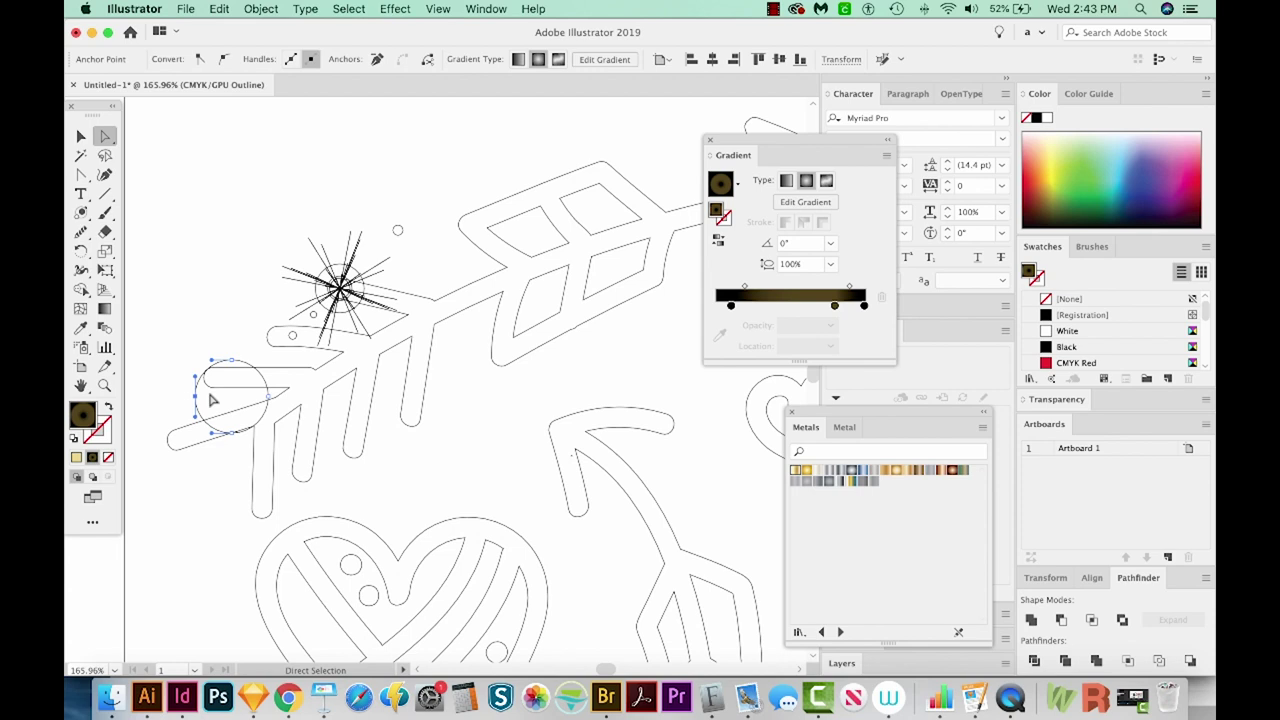
{"action": "key", "text": "Delete"}
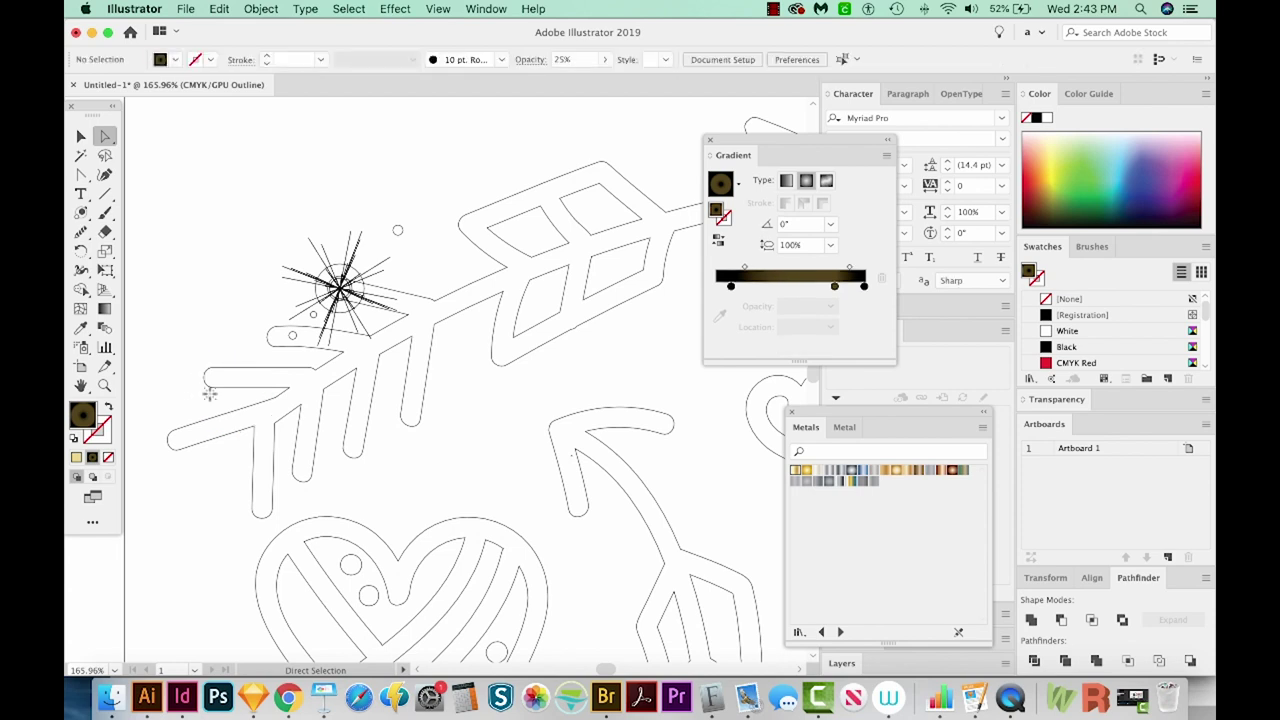
{"action": "left_click", "coordinate": [397, 233]}
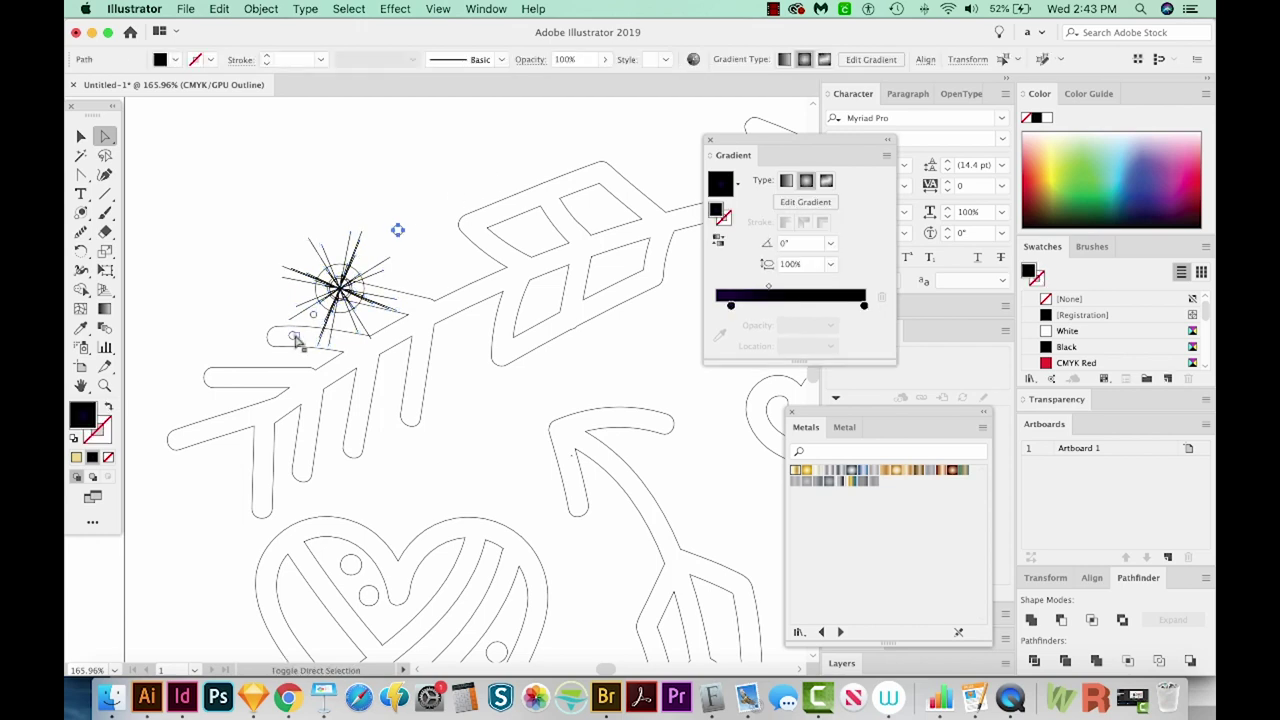
{"action": "left_click", "coordinate": [292, 335]}
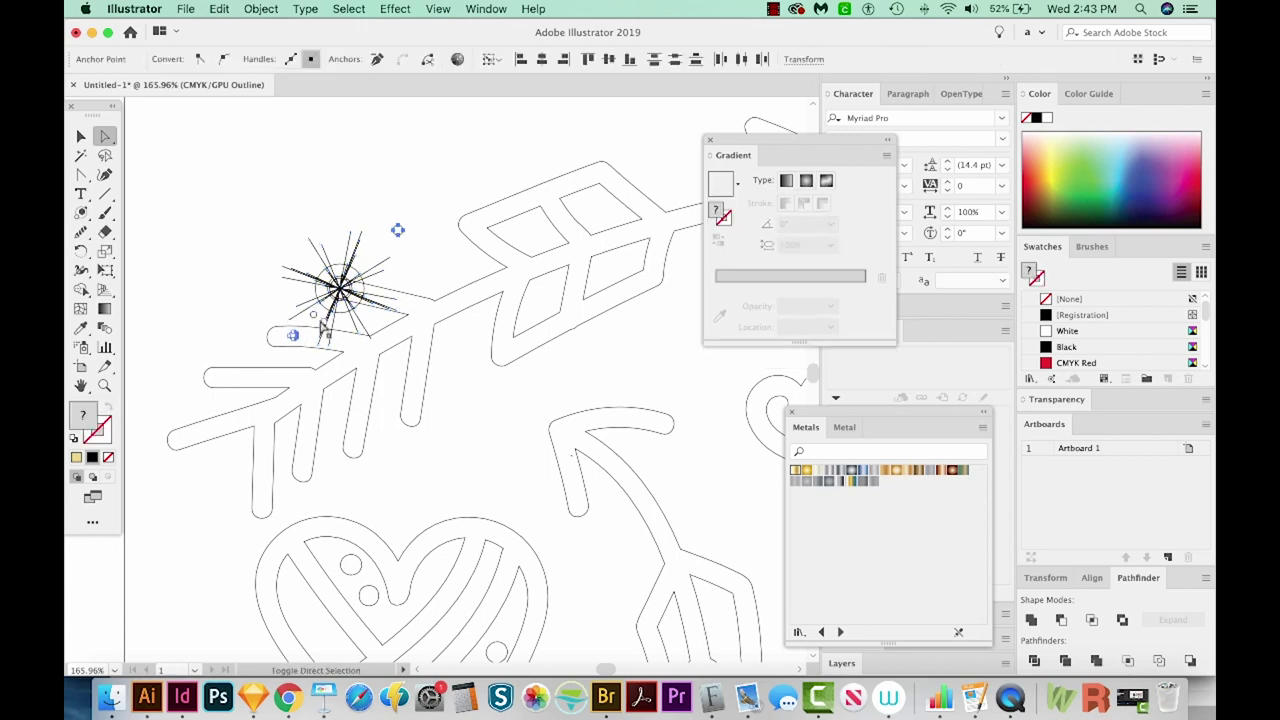
{"action": "left_click", "coordinate": [157, 182]}
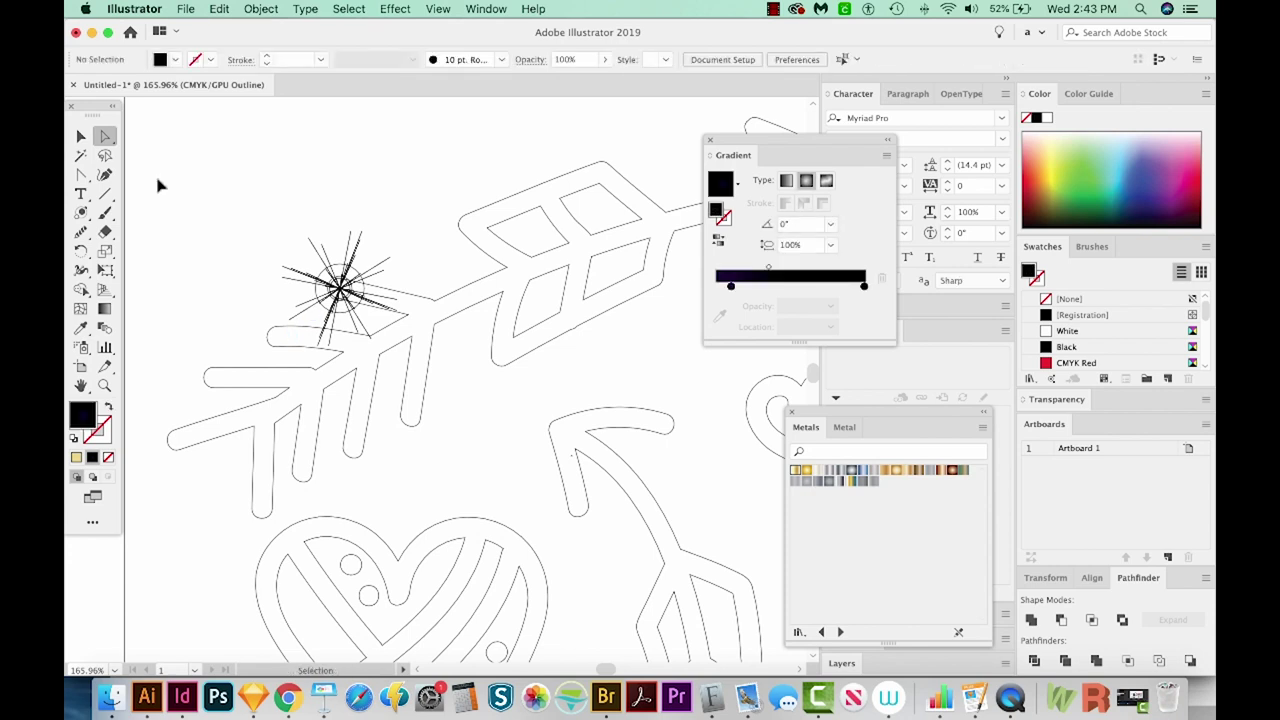
{"action": "key", "text": "super+y"}
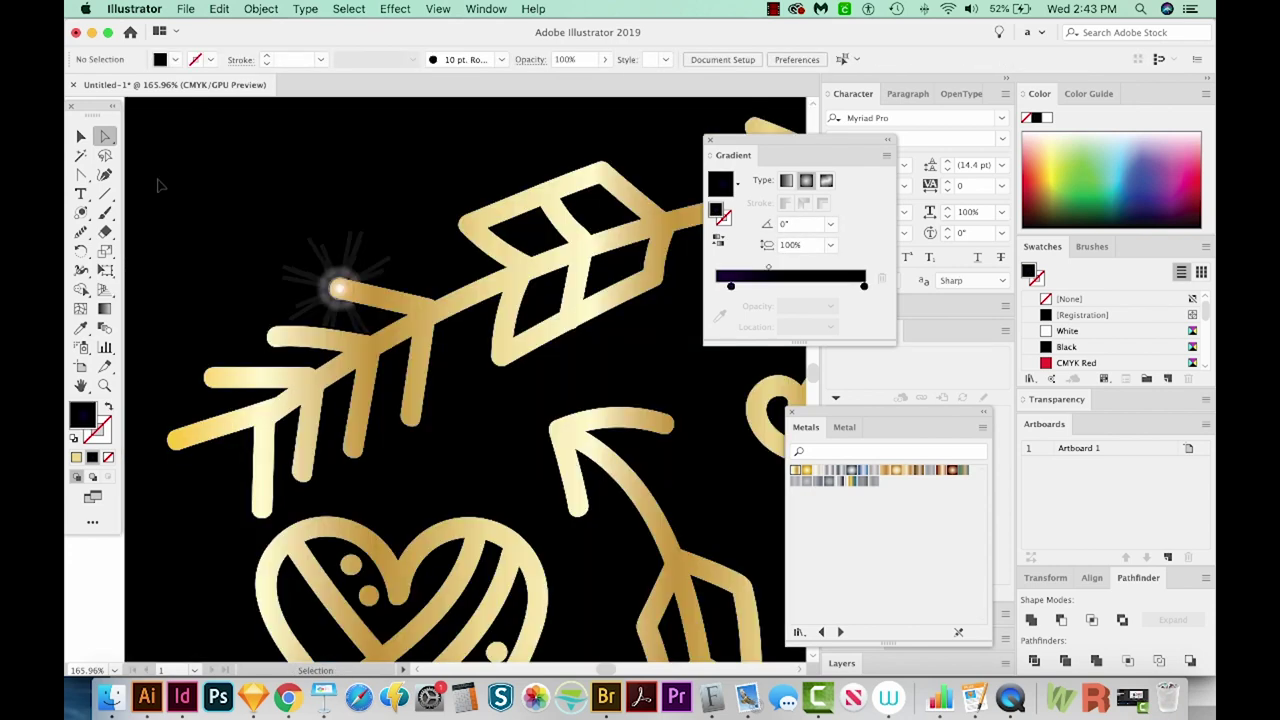
{"action": "key", "text": "v"}
{"action": "left_click", "coordinate": [340, 288]}
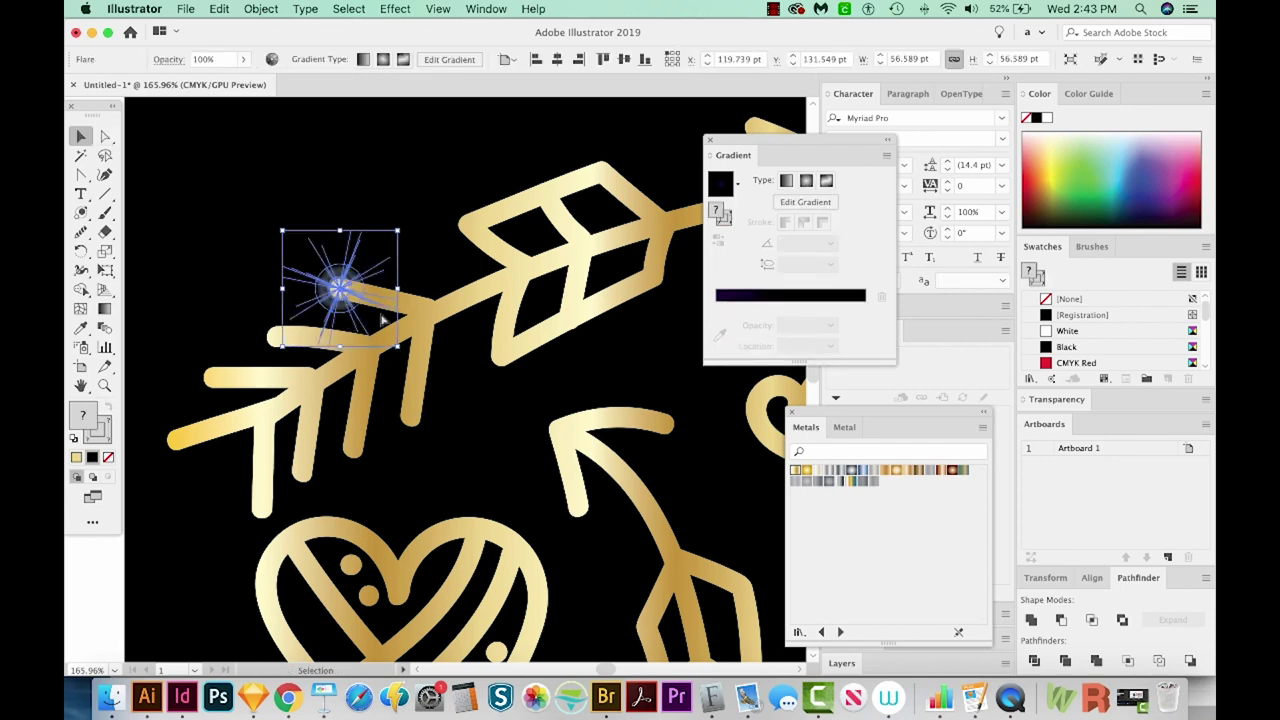
Place copies of the glint on the lower arrow, enlarge one, and deselect to review the sparkles.
{"action": "key", "text": "super+minus"}
{"action": "key", "text": "super+minus"}
{"action": "key", "text": "super+minus"}
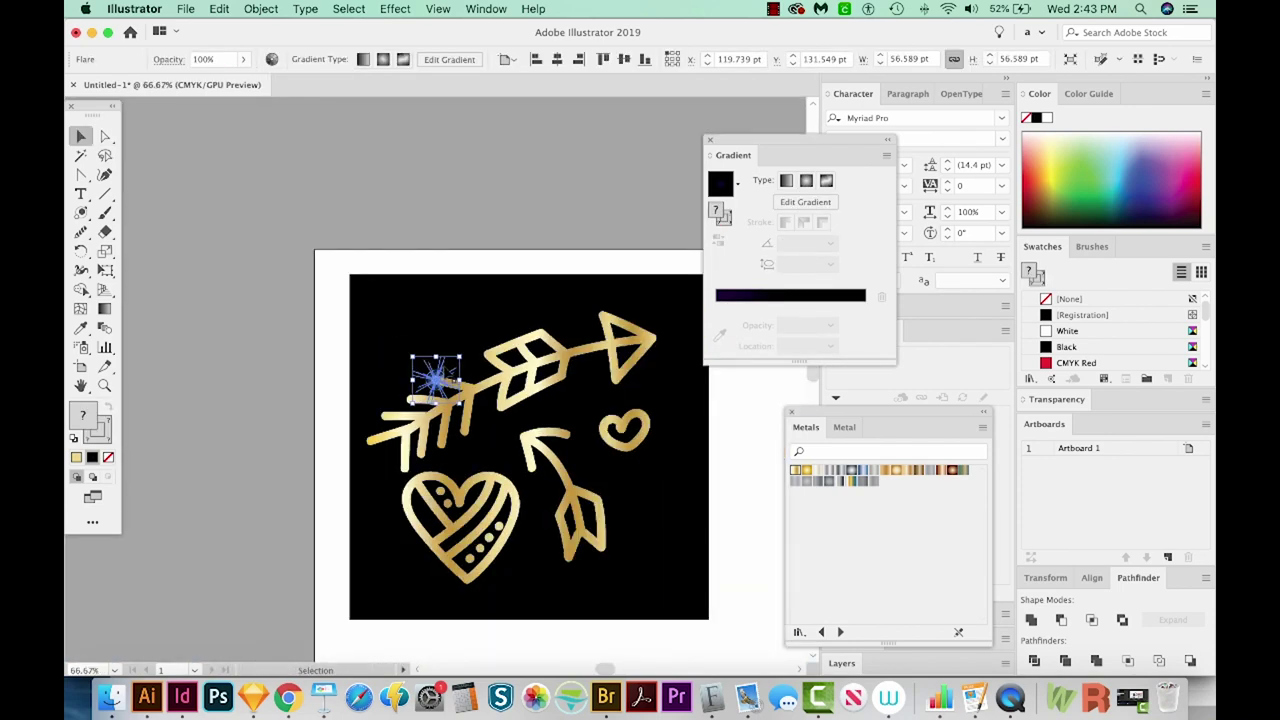
{"action": "left_click", "coordinate": [448, 369]}
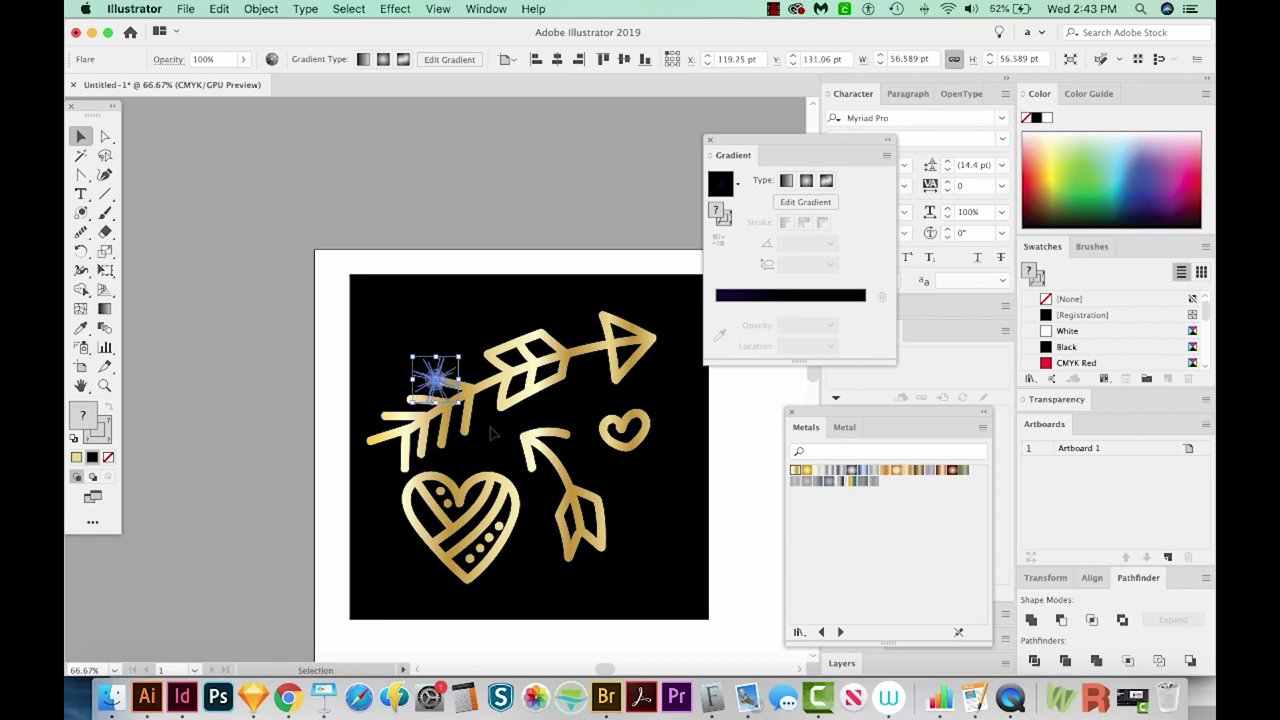
{"action": "left_click_drag", "start_coordinate": [435, 378], "coordinate": [542, 338]}
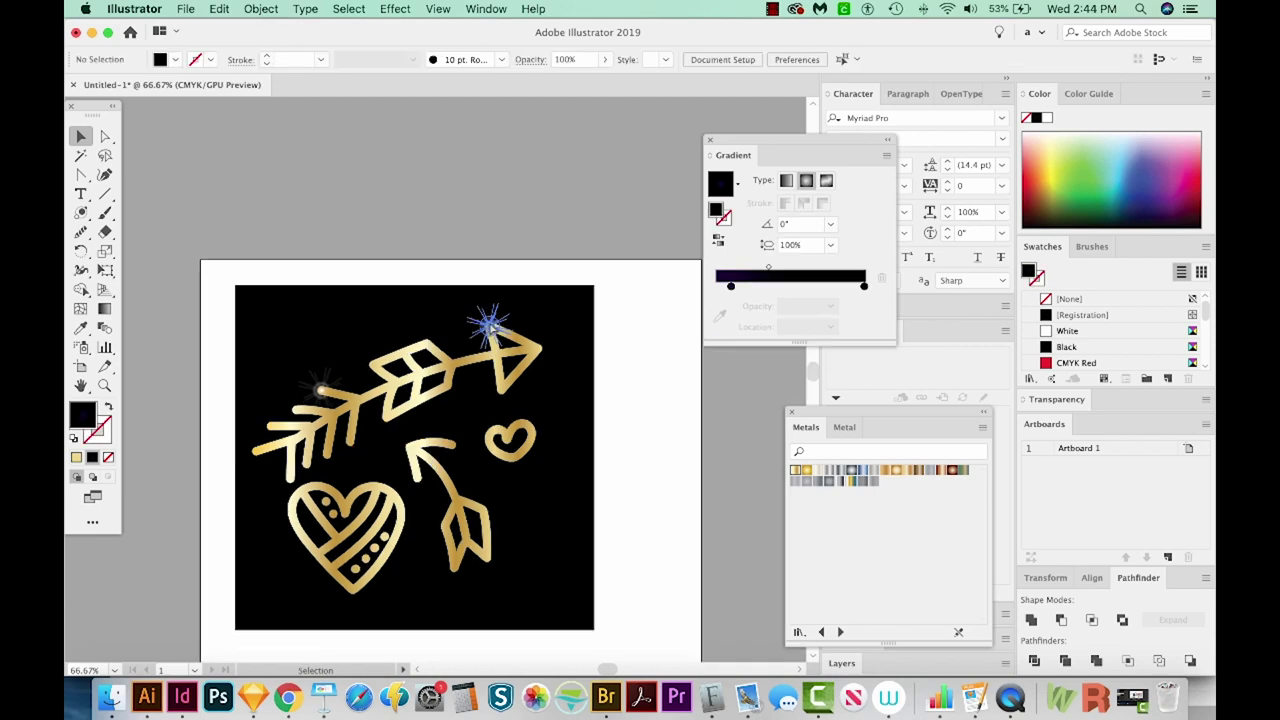
{"action": "left_click_drag", "start_coordinate": [493, 332], "coordinate": [414, 452]}
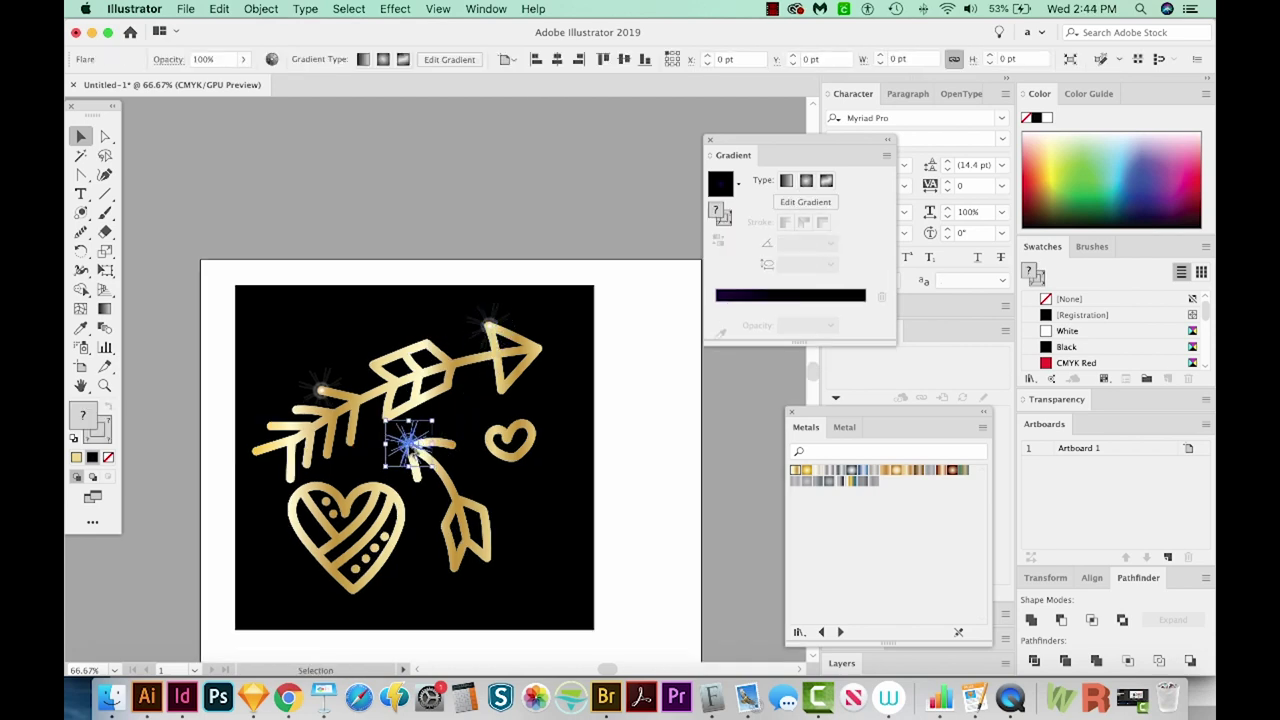
{"action": "left_click_drag", "start_coordinate": [432, 422], "coordinate": [465, 396]}
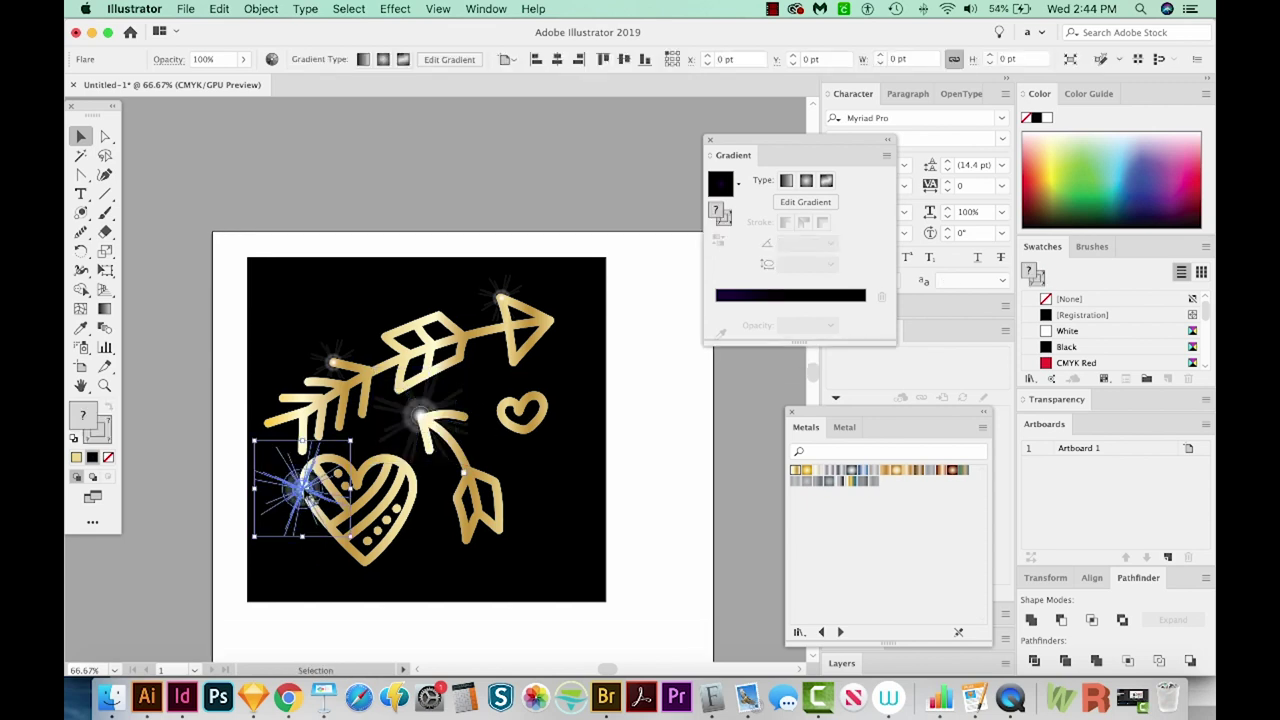
{"action": "left_click", "coordinate": [290, 555]}
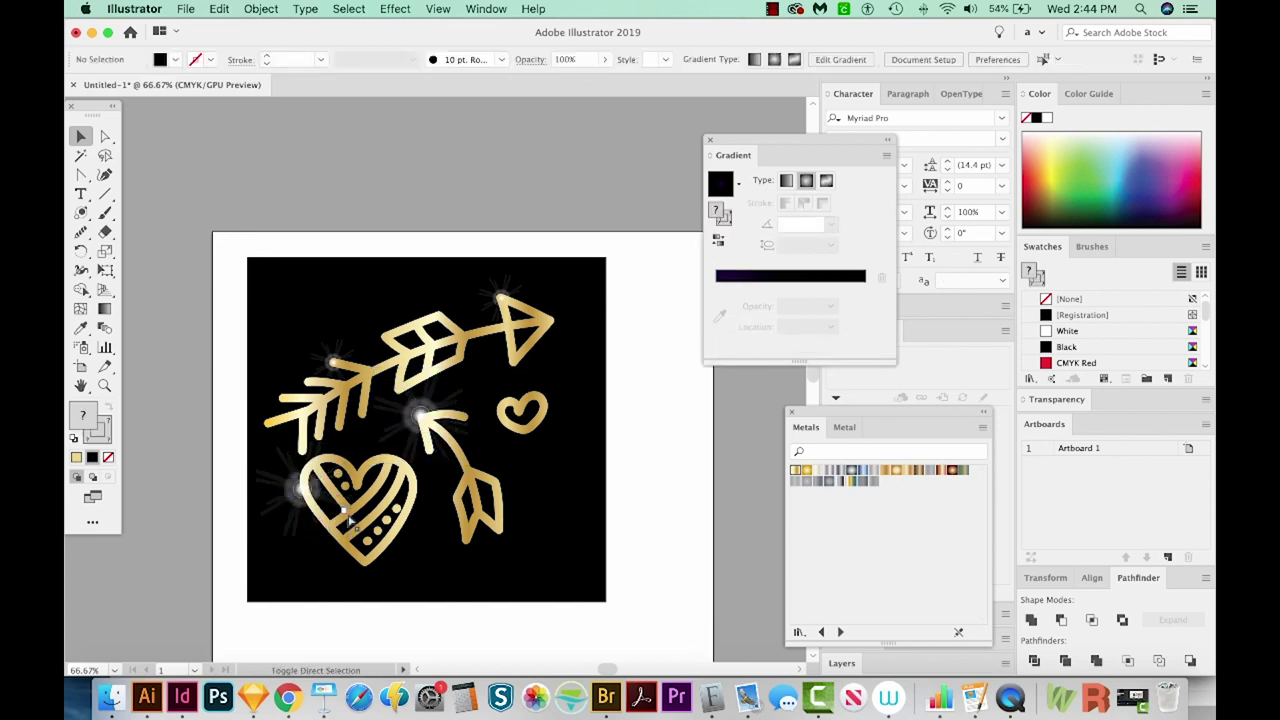
{"action": "left_click_drag", "start_coordinate": [288, 556], "coordinate": [296, 562]}
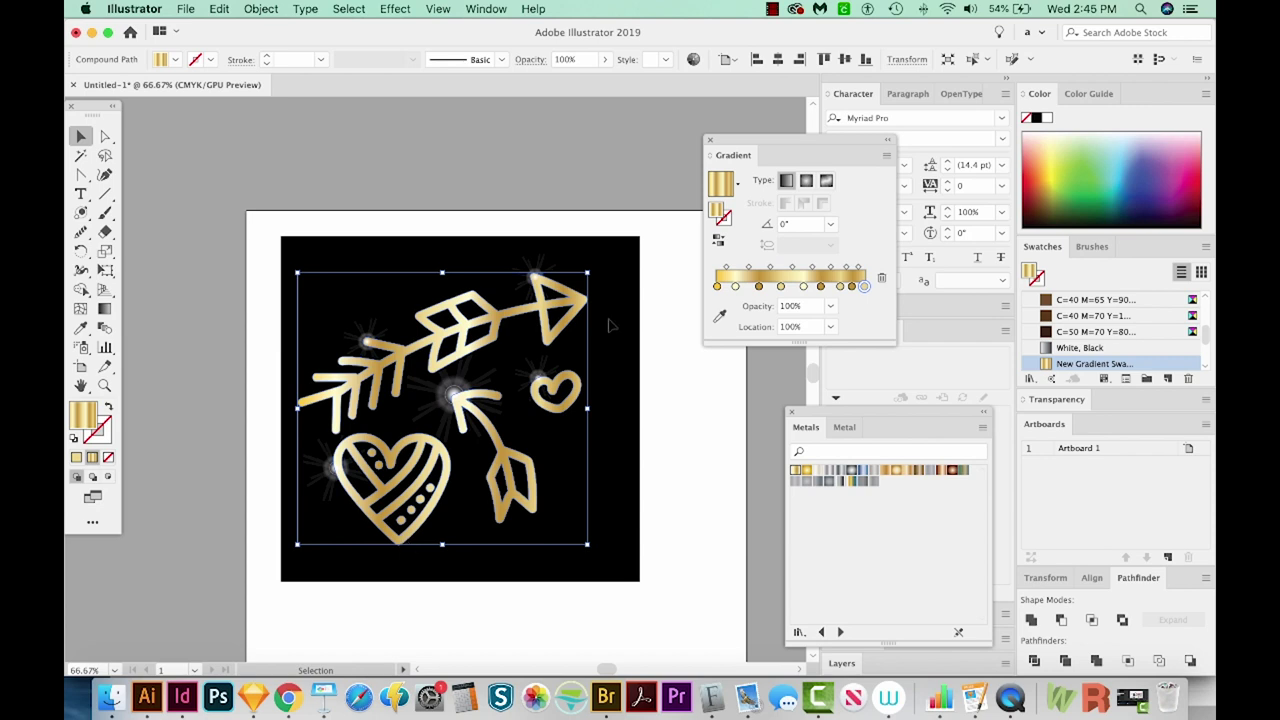
{"action": "left_click", "coordinate": [658, 382]}
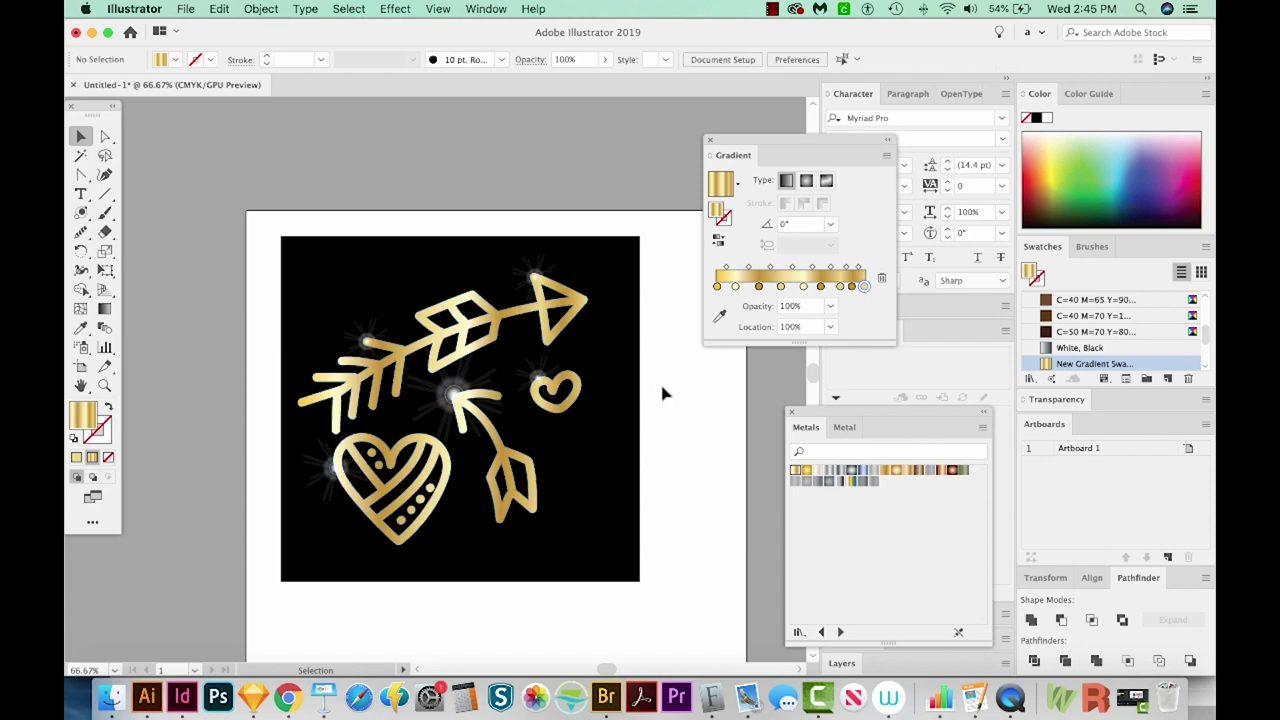